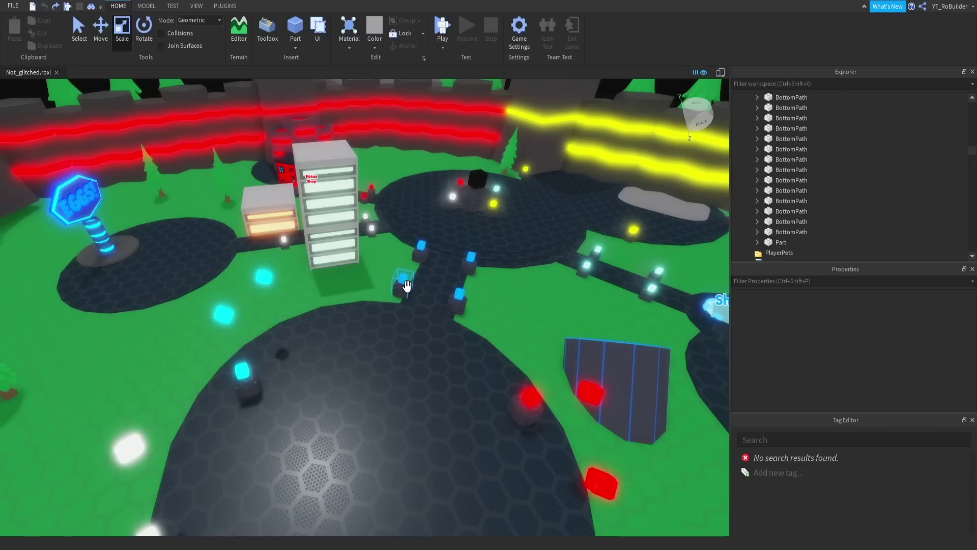
Tour the finished lobby map, examining its hexagon-textured paths, glowing rocks, neon walls and shop areas.
{"action": "key", "text": "w"}
{"action": "right_click_drag", "start_coordinate": [423, 267], "coordinate": [428, 274]}
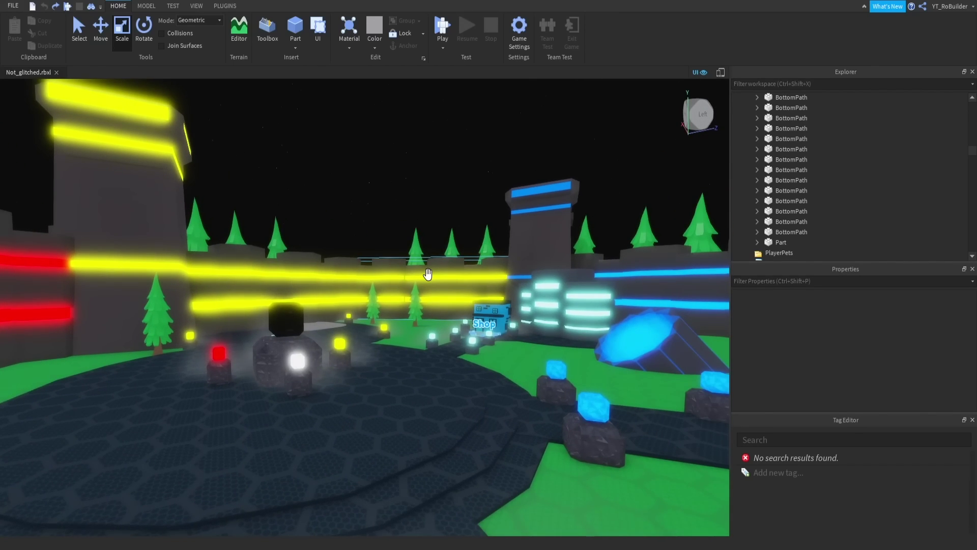
{"action": "key", "text": "w"}
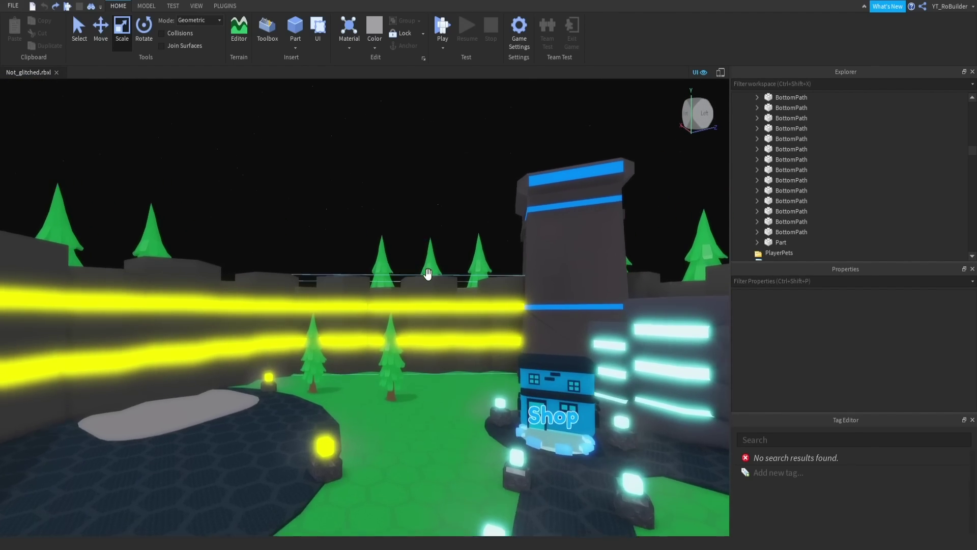
{"action": "right_click_drag", "start_coordinate": [427, 274], "coordinate": [465, 280]}
{"action": "key", "text": "w"}
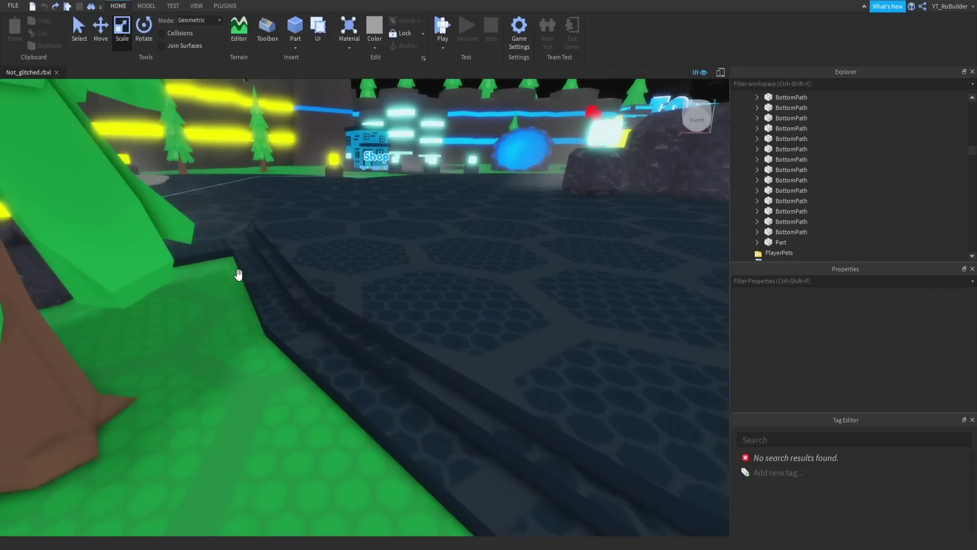
{"action": "right_click_drag", "start_coordinate": [238, 275], "coordinate": [238, 274]}
{"action": "key", "text": "w"}
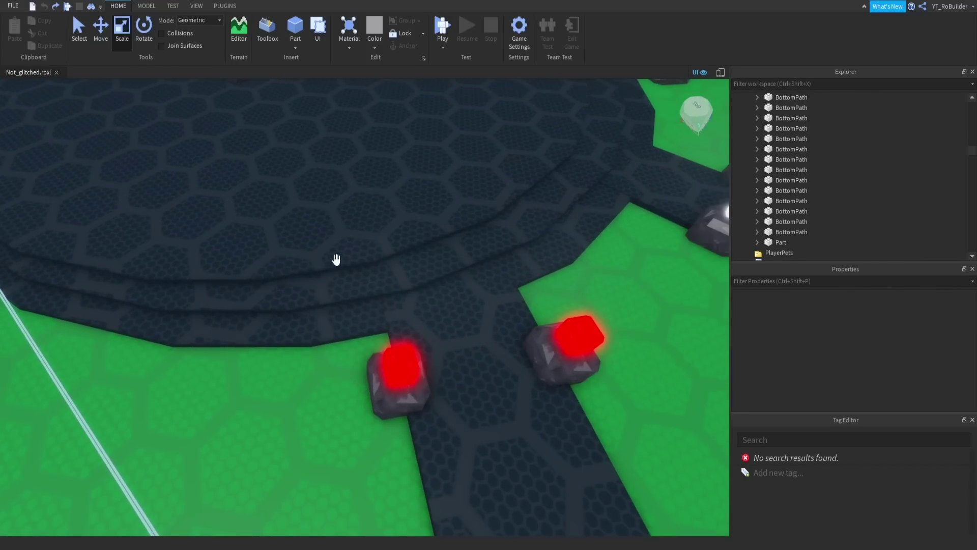
{"action": "right_click_drag", "start_coordinate": [521, 211], "coordinate": [487, 216]}
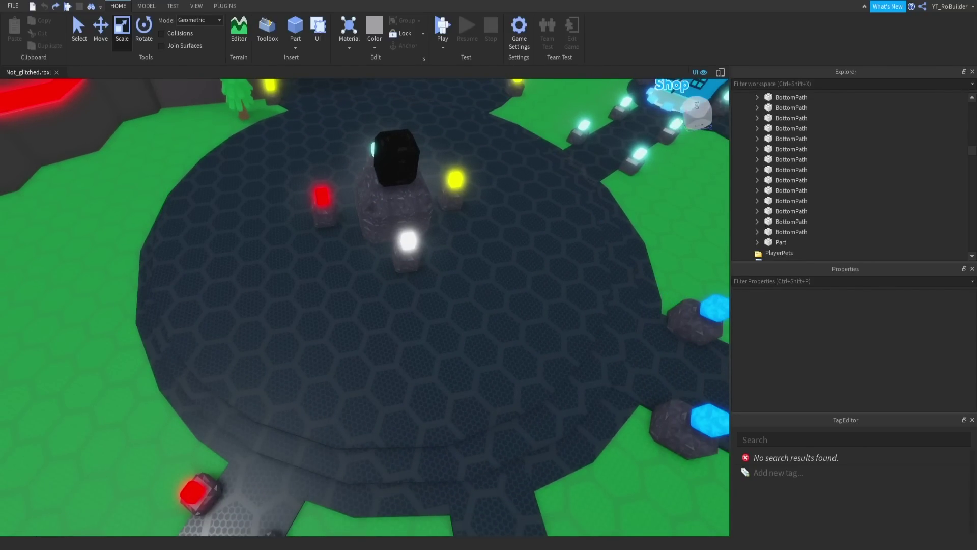
{"action": "right_click_drag", "start_coordinate": [269, 351], "coordinate": [365, 283]}
{"action": "key", "text": "w"}
{"action": "scroll", "coordinate": [307, 310], "scroll_direction": "up", "scroll_amount": 10}
{"action": "scroll", "coordinate": [365, 283], "scroll_direction": "down", "scroll_amount": 10}
{"action": "scroll", "coordinate": [364, 283], "scroll_direction": "up", "scroll_amount": 6}
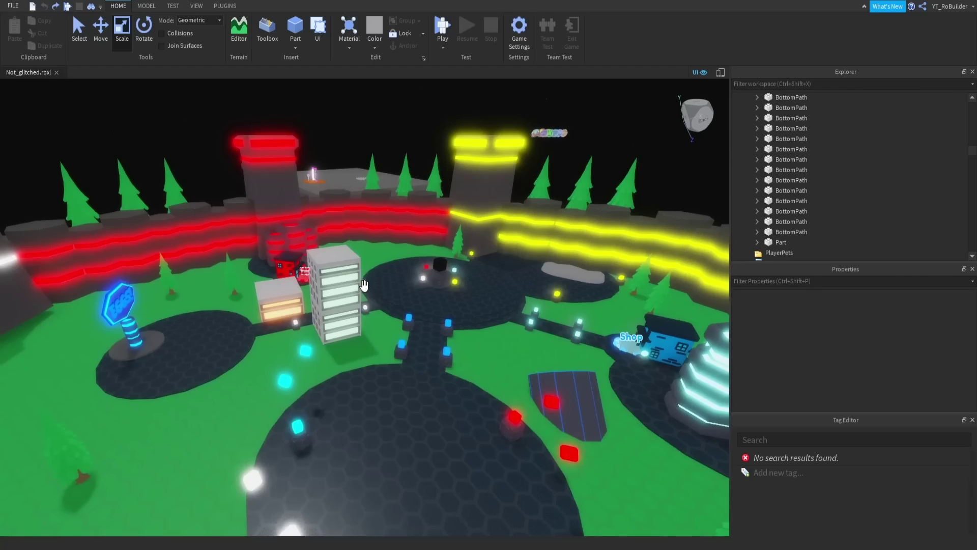
Inspect the central circular platform with its black cube on a rock pedestal and the glowing rocks around it.
{"action": "scroll", "coordinate": [358, 284], "scroll_direction": "up", "scroll_amount": 8}
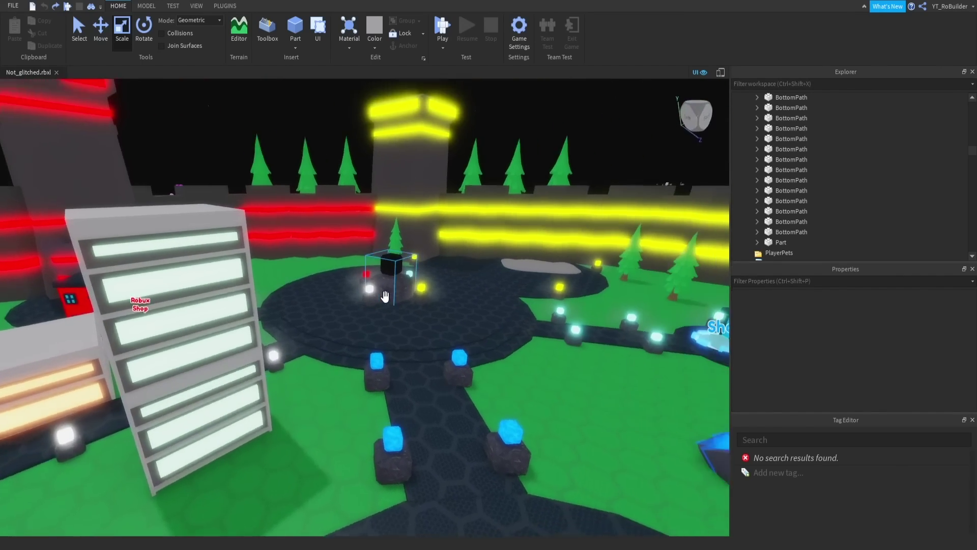
{"action": "scroll", "coordinate": [385, 297], "scroll_direction": "up", "scroll_amount": 5}
{"action": "right_click_drag", "start_coordinate": [385, 297], "coordinate": [385, 296]}
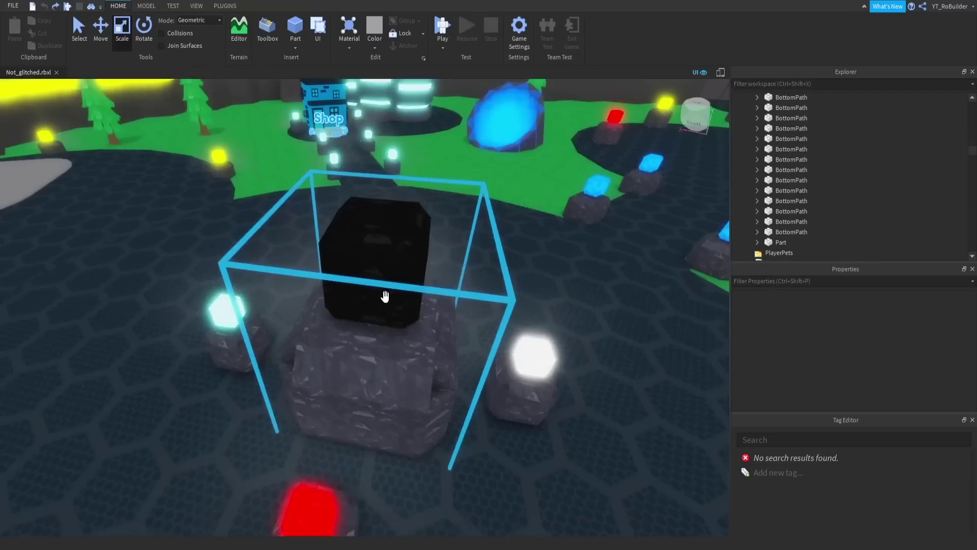
{"action": "scroll", "coordinate": [362, 298], "scroll_direction": "down", "scroll_amount": 2}
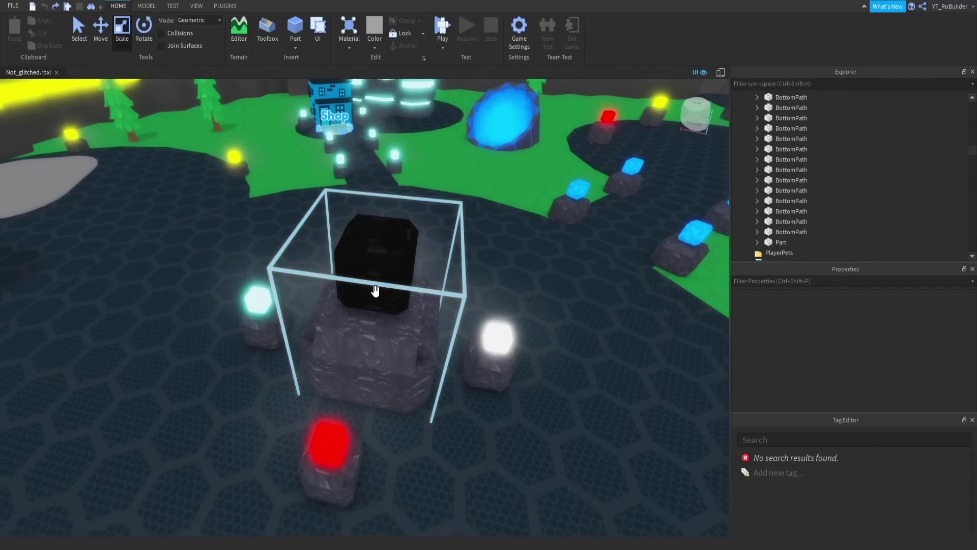
{"action": "scroll", "coordinate": [375, 290], "scroll_direction": "down", "scroll_amount": 3}
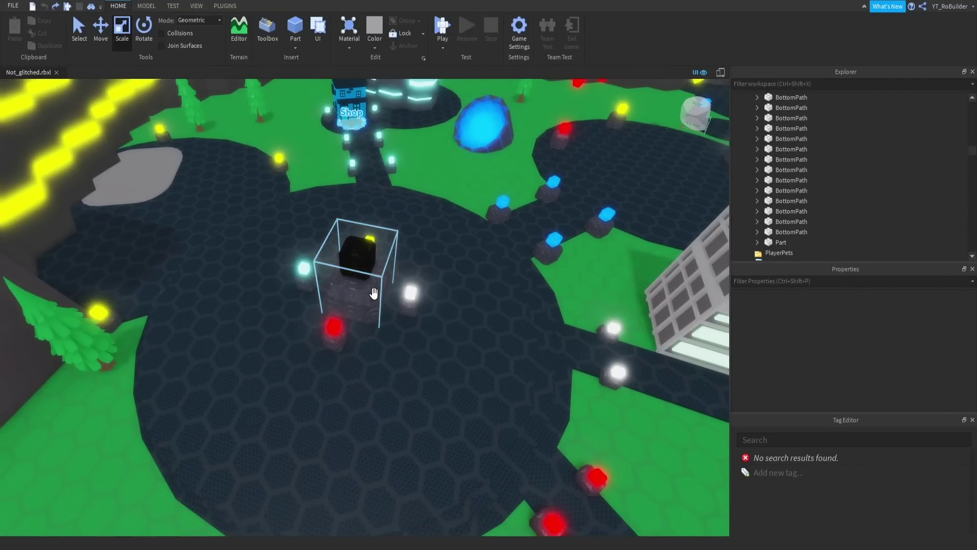
{"action": "scroll", "coordinate": [369, 279], "scroll_direction": "up", "scroll_amount": 5}
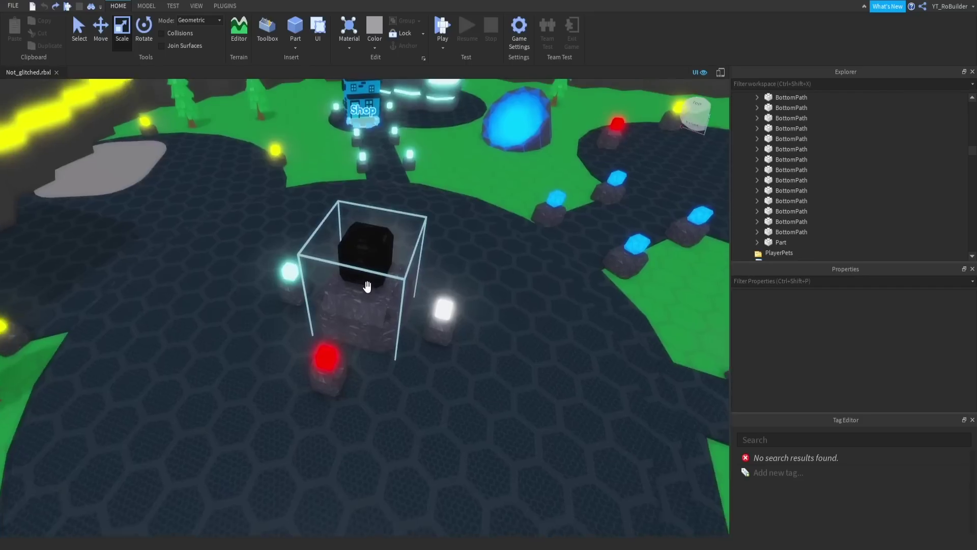
{"action": "scroll", "coordinate": [360, 246], "scroll_direction": "down", "scroll_amount": 2}
{"action": "right_click_drag", "start_coordinate": [356, 262], "coordinate": [356, 262]}
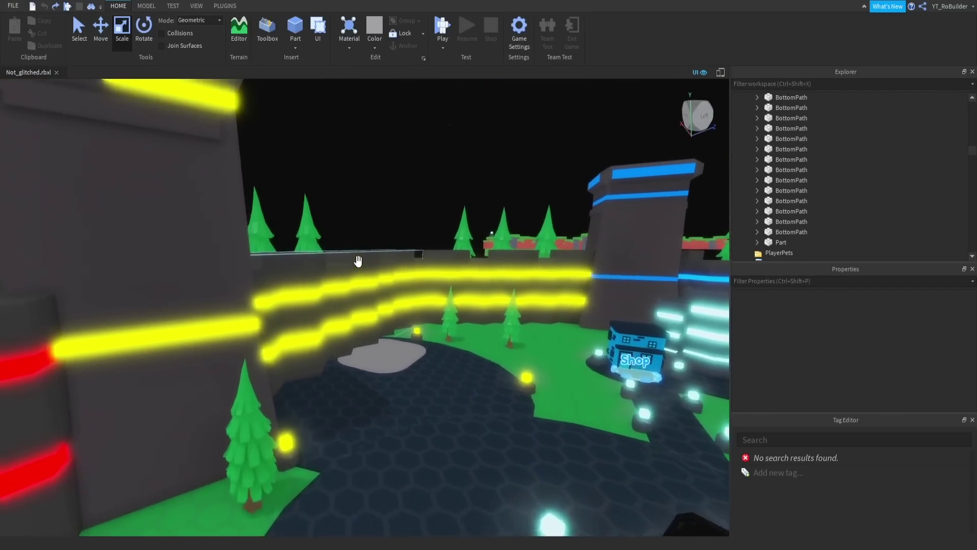
Select the flat grey mesh beside the yellow-lit wall and inspect the platform around it.
{"action": "scroll", "coordinate": [356, 262], "scroll_direction": "up", "scroll_amount": 8}
{"action": "left_click", "coordinate": [408, 283]}
{"action": "scroll", "coordinate": [497, 285], "scroll_direction": "down", "scroll_amount": 3}
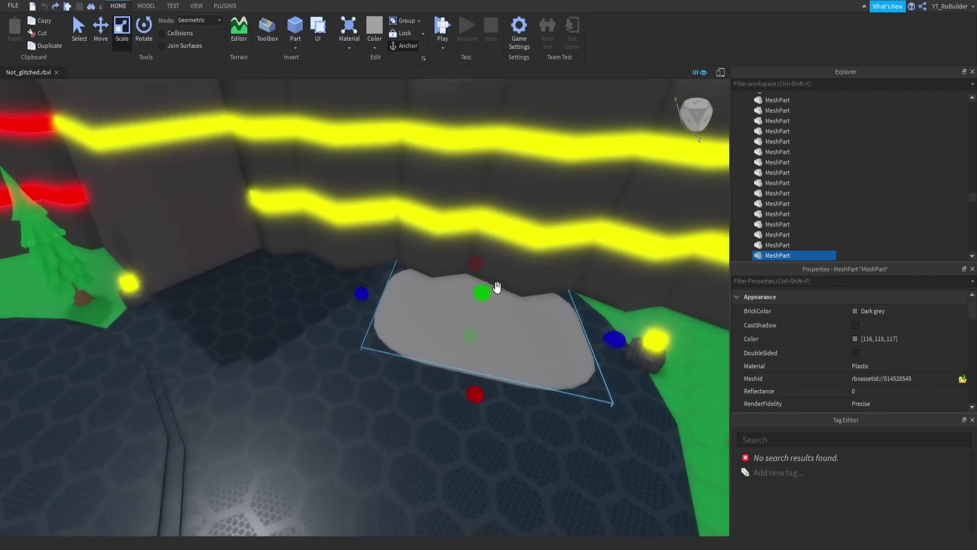
{"action": "scroll", "coordinate": [490, 369], "scroll_direction": "down", "scroll_amount": 10}
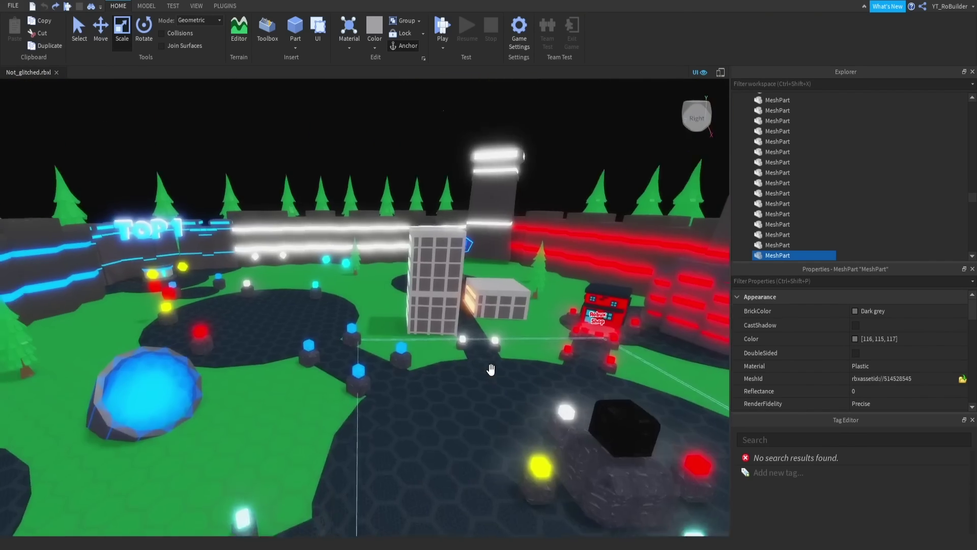
Inspect the TOP 1 podium area and the neon-lit wall sections on both sides of it.
{"action": "right_click_drag", "start_coordinate": [490, 369], "coordinate": [491, 369]}
{"action": "scroll", "coordinate": [378, 378], "scroll_direction": "up", "scroll_amount": 10}
{"action": "right_click_drag", "start_coordinate": [378, 378], "coordinate": [376, 313]}
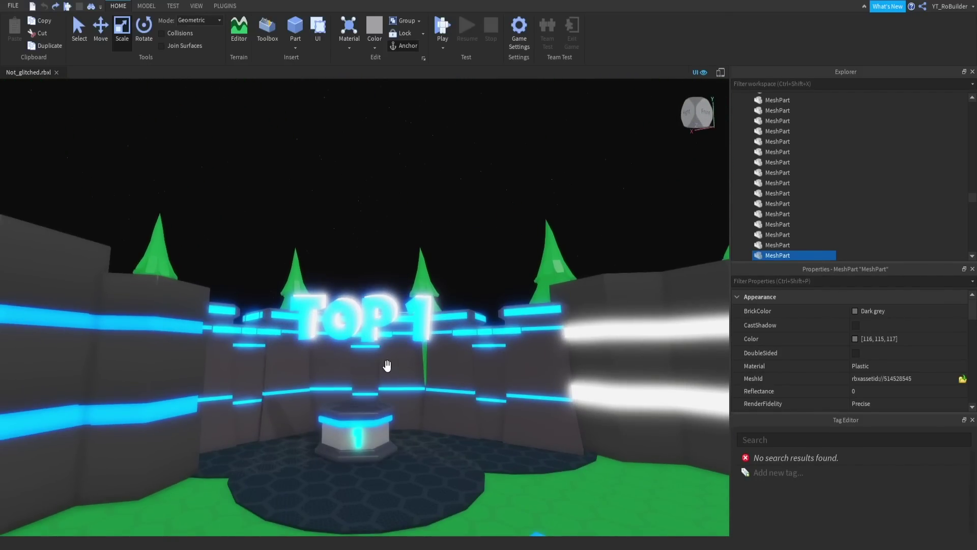
{"action": "scroll", "coordinate": [341, 388], "scroll_direction": "up", "scroll_amount": 5}
{"action": "scroll", "coordinate": [341, 388], "scroll_direction": "down", "scroll_amount": 8}
{"action": "right_click_drag", "start_coordinate": [342, 388], "coordinate": [338, 389]}
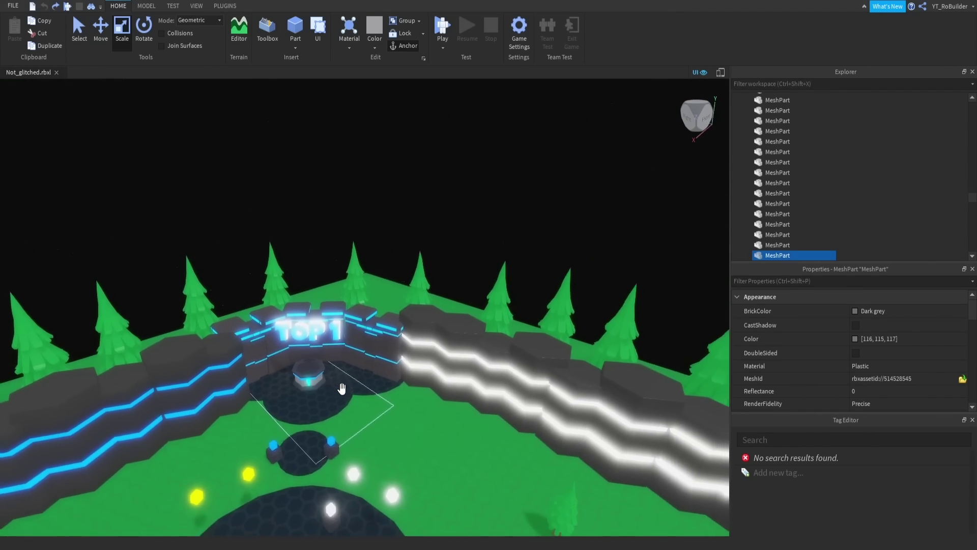
Inspect the circular area with coloured glowing rocks, and view the whole walled map layout from above.
{"action": "scroll", "coordinate": [342, 388], "scroll_direction": "up", "scroll_amount": 10}
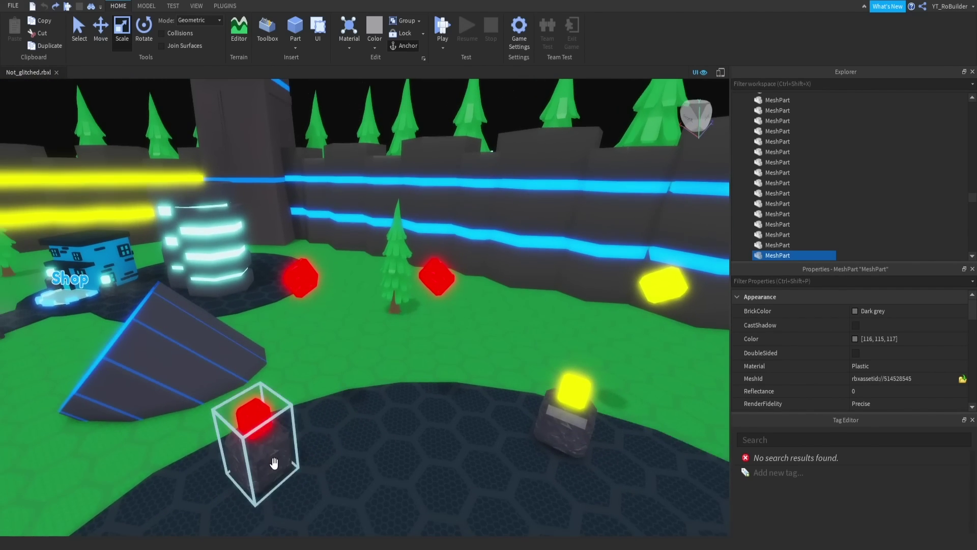
{"action": "right_click_drag", "start_coordinate": [556, 421], "coordinate": [557, 422]}
{"action": "scroll", "coordinate": [456, 403], "scroll_direction": "down", "scroll_amount": 5}
{"action": "right_click_drag", "start_coordinate": [429, 397], "coordinate": [432, 397]}
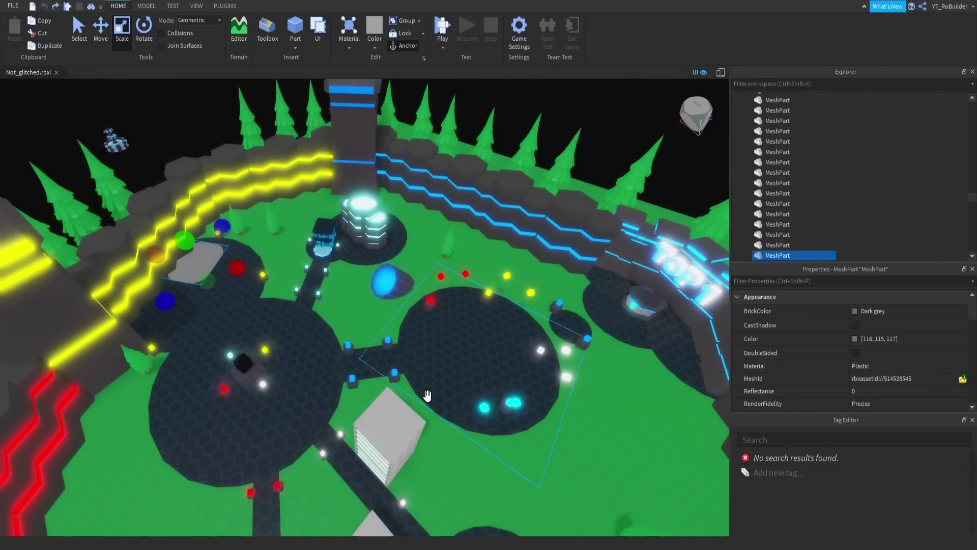
{"action": "scroll", "coordinate": [427, 395], "scroll_direction": "down", "scroll_amount": 6}
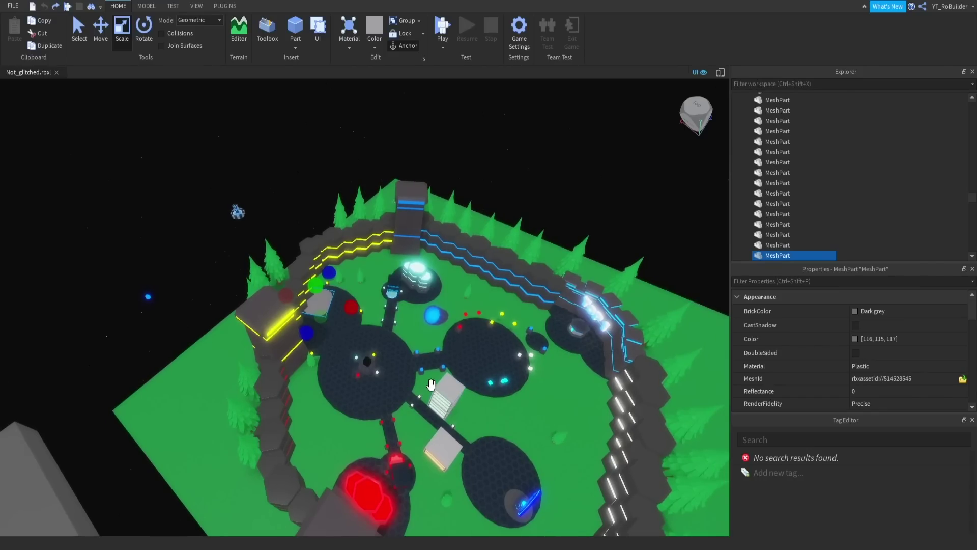
{"action": "right_click_drag", "start_coordinate": [431, 384], "coordinate": [432, 382]}
{"action": "scroll", "coordinate": [475, 322], "scroll_direction": "down", "scroll_amount": 5}
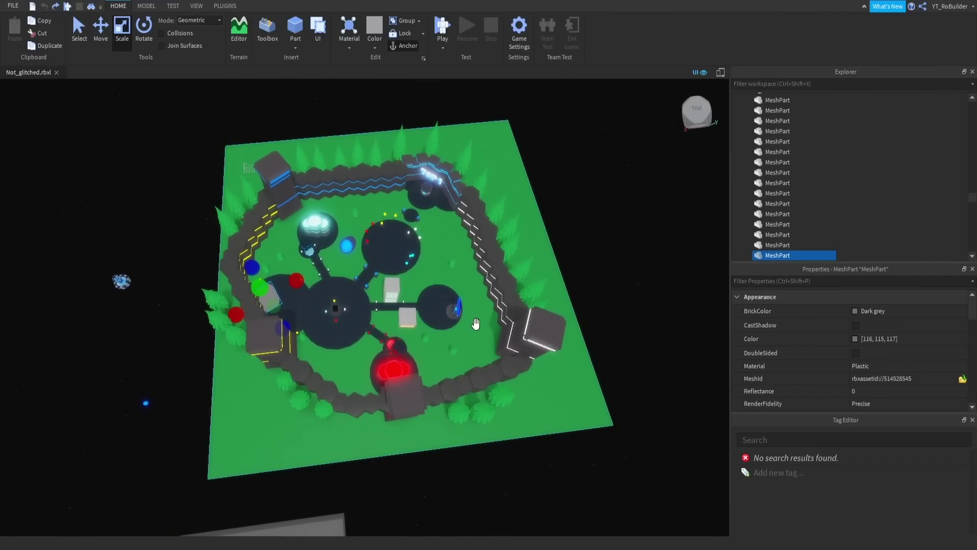
Select the dark green ground part beneath the map and scale it down along its sides.
{"action": "left_click", "coordinate": [559, 377]}
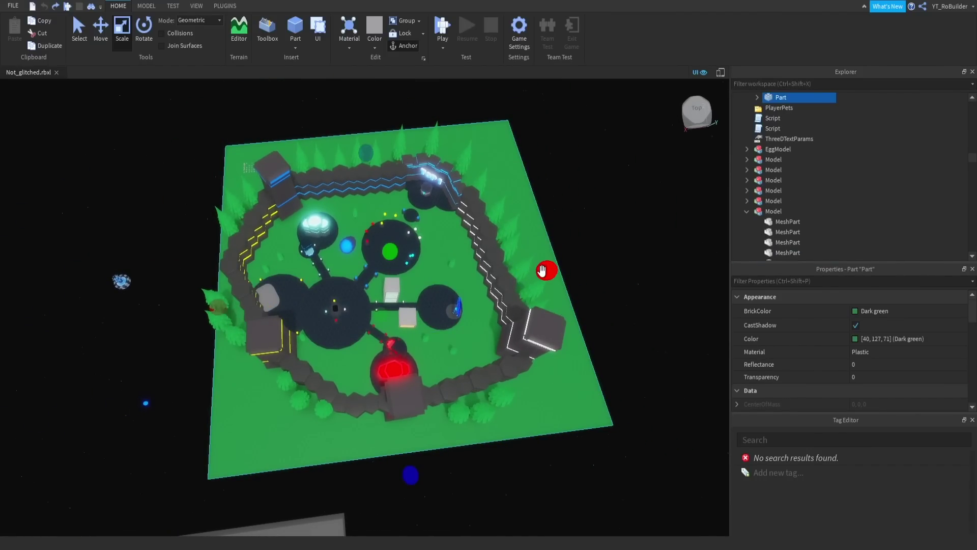
{"action": "left_click", "coordinate": [542, 271]}
{"action": "key", "text": "ctrl+y"}
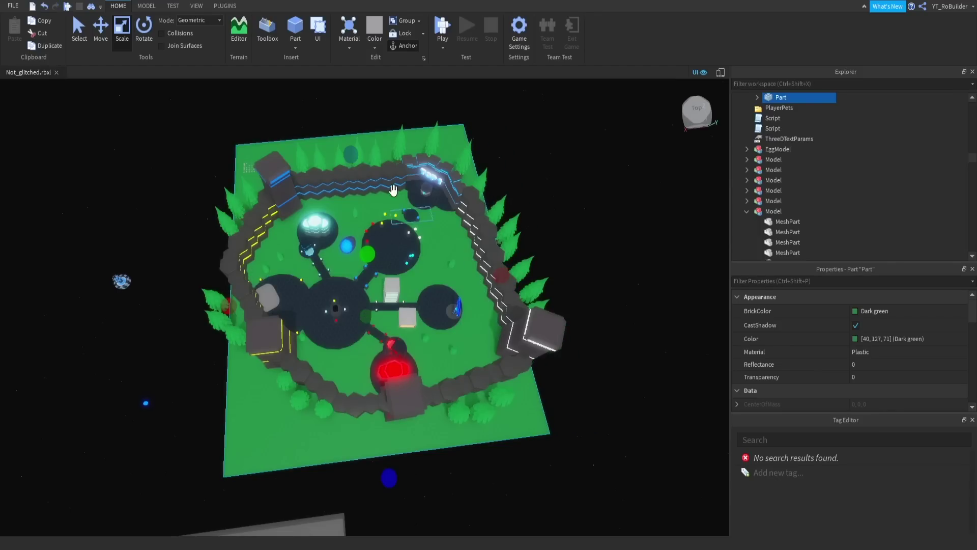
{"action": "key", "text": "ctrl+z"}
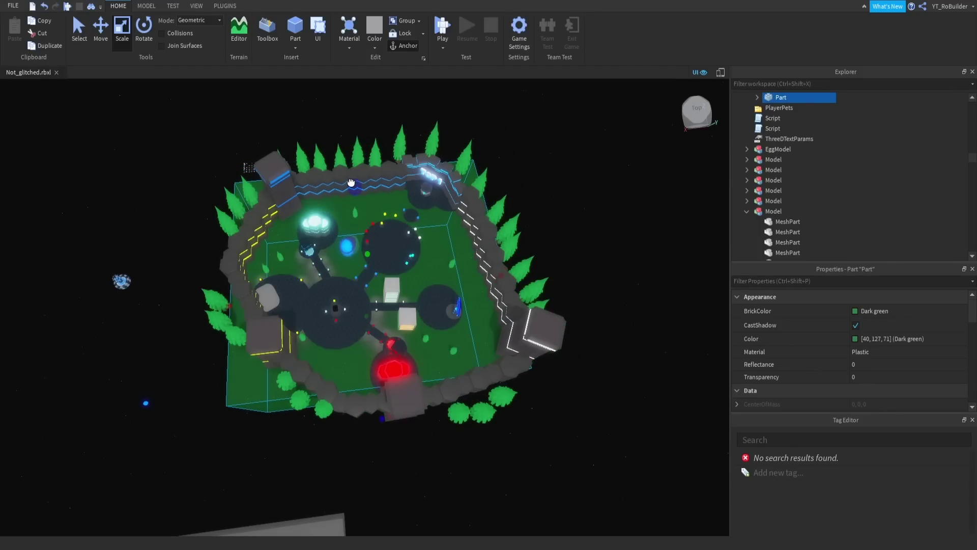
{"action": "left_click_drag", "start_coordinate": [351, 182], "coordinate": [348, 170]}
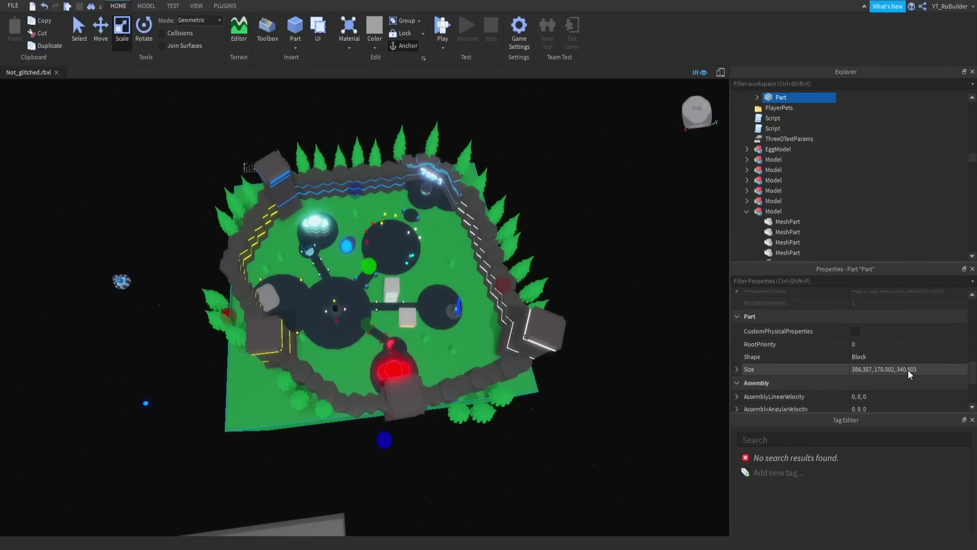
Set the green ground part's size to 350, 5, 350.
{"action": "left_click", "coordinate": [908, 371]}
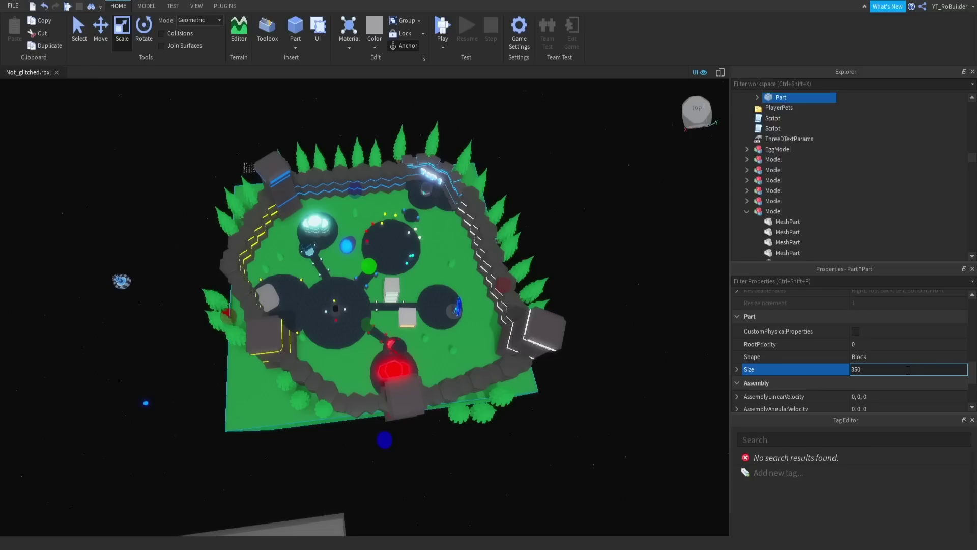
{"action": "type", "text": "350, 5, 350"}
{"action": "key", "text": "Return"}
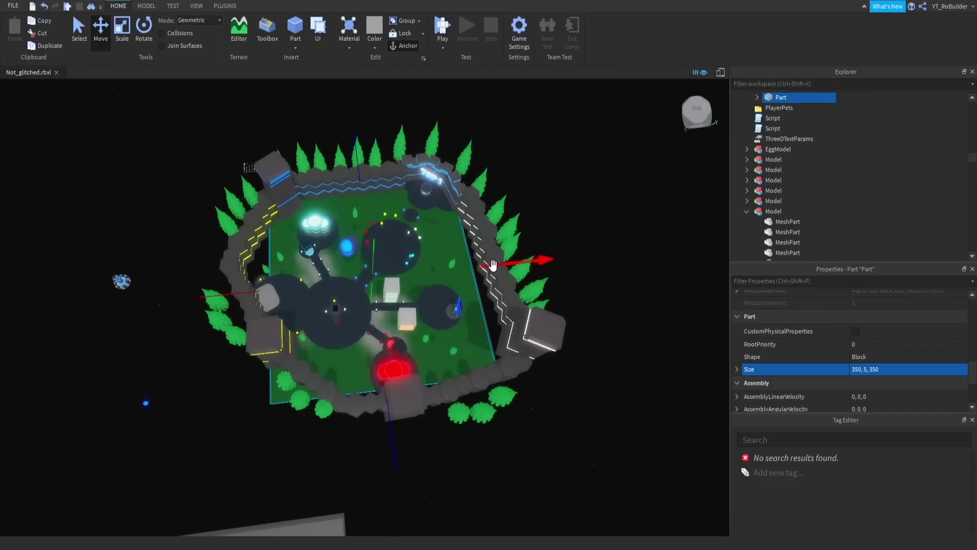
Move the resized ground part vertically to meet the paths and shift it horizontally beneath the walled map.
{"action": "scroll", "coordinate": [461, 273], "scroll_direction": "up", "scroll_amount": 3}
{"action": "right_click_drag", "start_coordinate": [461, 272], "coordinate": [412, 293]}
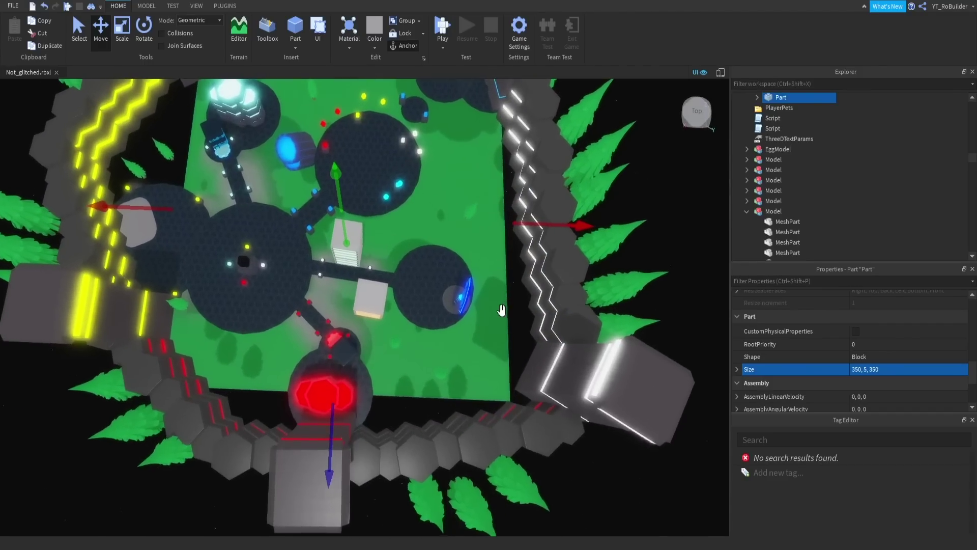
{"action": "left_click_drag", "start_coordinate": [411, 293], "coordinate": [424, 250]}
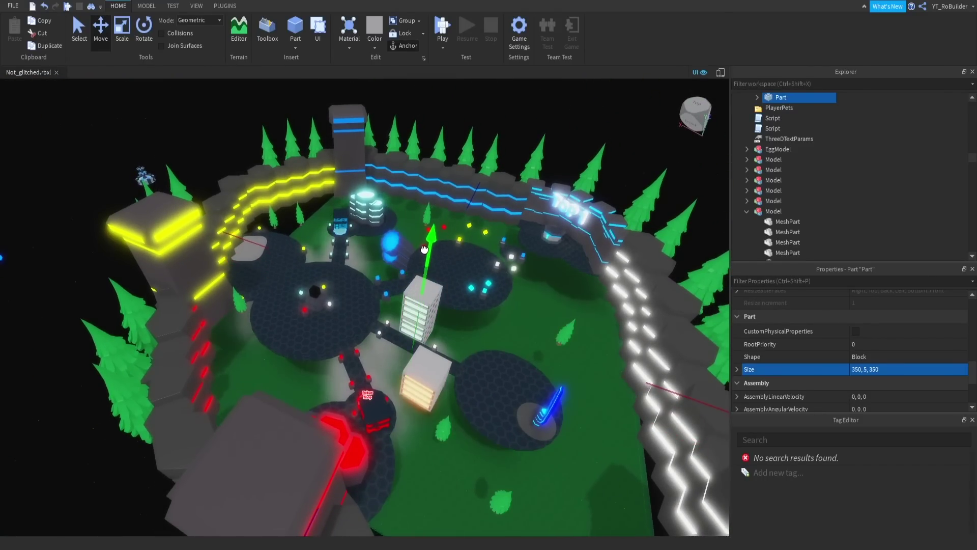
{"action": "right_click_drag", "start_coordinate": [425, 228], "coordinate": [459, 280]}
{"action": "scroll", "coordinate": [432, 316], "scroll_direction": "up", "scroll_amount": 3}
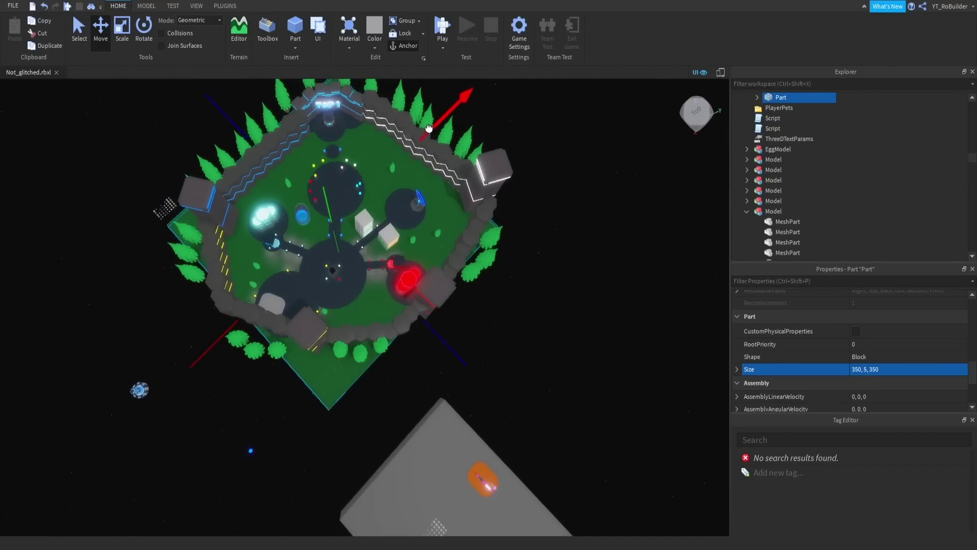
{"action": "right_click_drag", "start_coordinate": [386, 163], "coordinate": [386, 163]}
Duplicate the green ground part and place the copy on empty space beside the walled map.
{"action": "key", "text": "s"}
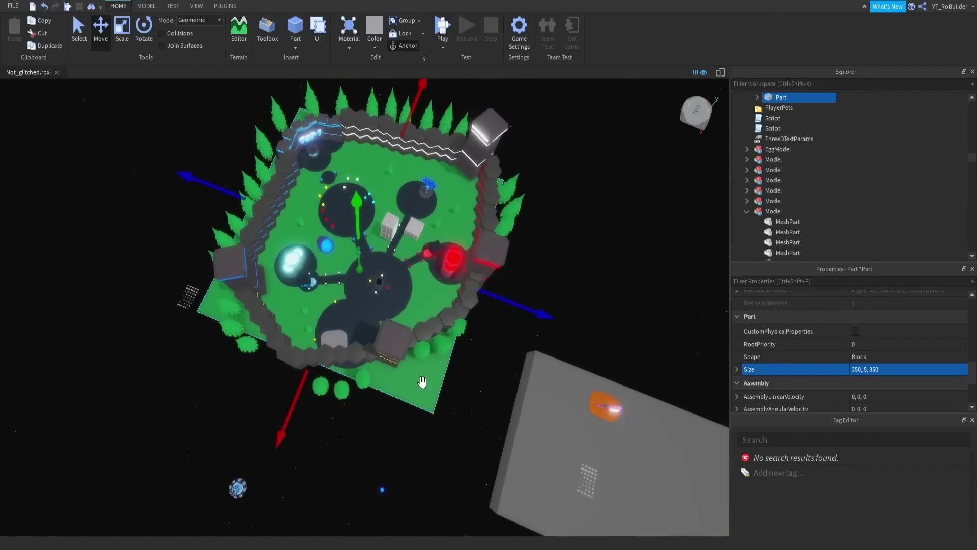
{"action": "right_click_drag", "start_coordinate": [388, 254], "coordinate": [504, 304]}
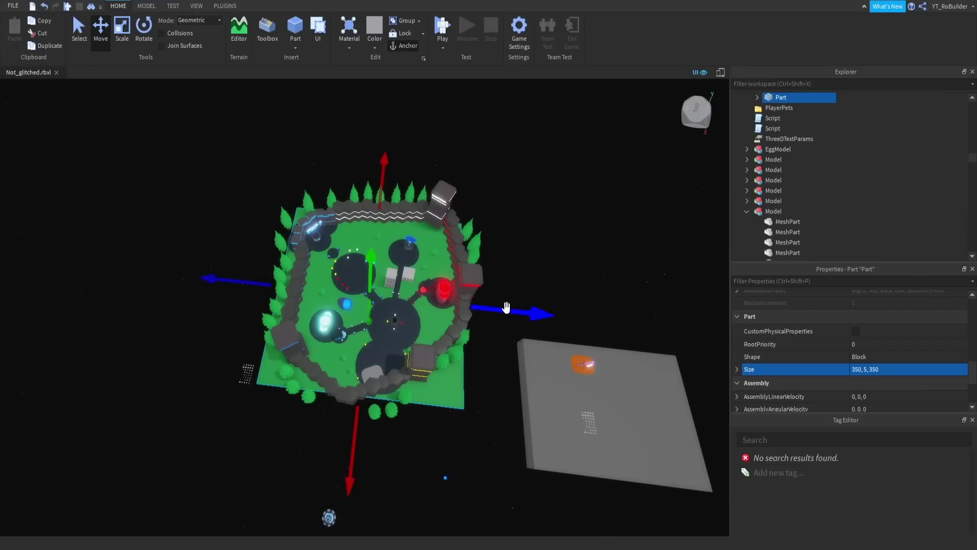
{"action": "left_click_drag", "start_coordinate": [421, 297], "coordinate": [187, 251]}
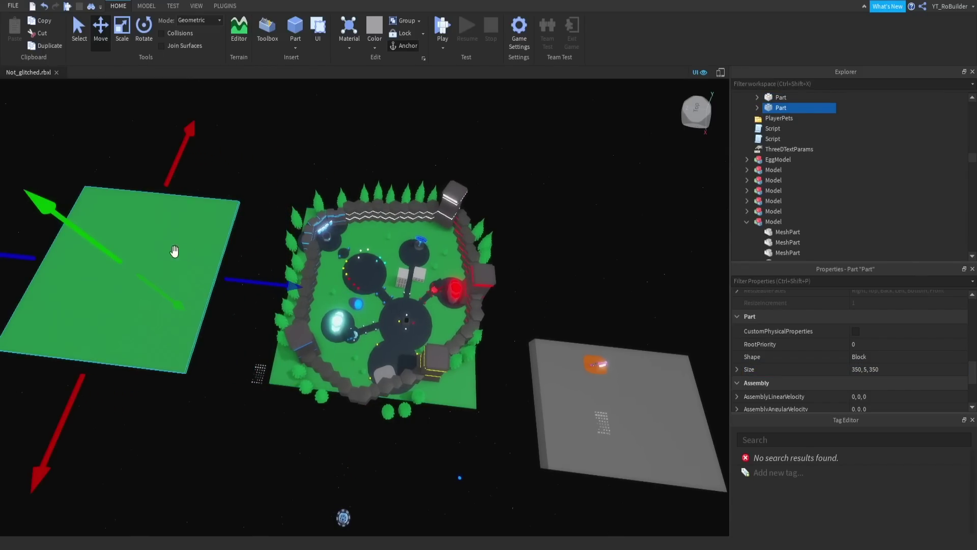
Examine the original map's walls, paths, buildings and open grass areas as a layout reference.
{"action": "scroll", "coordinate": [359, 281], "scroll_direction": "up", "scroll_amount": 10}
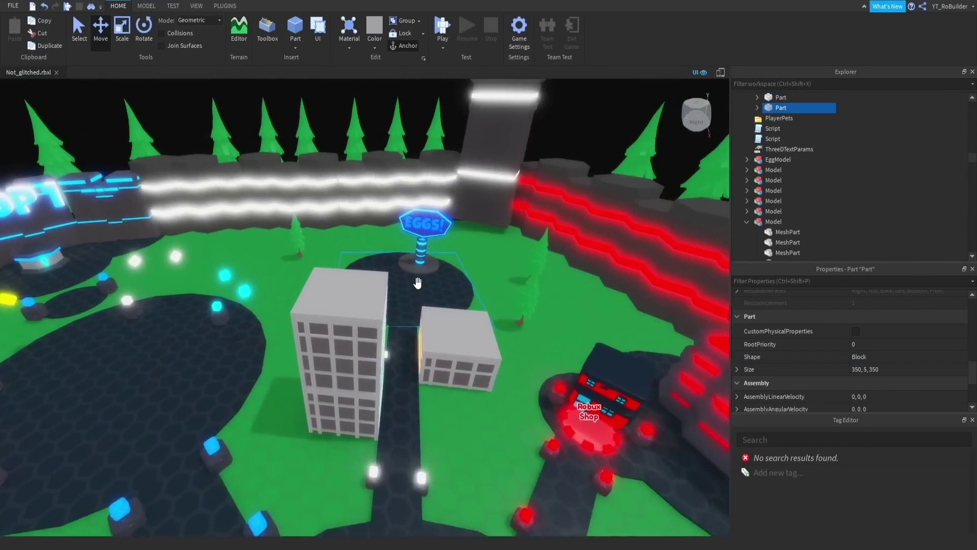
{"action": "scroll", "coordinate": [418, 283], "scroll_direction": "down", "scroll_amount": 5}
{"action": "scroll", "coordinate": [417, 283], "scroll_direction": "up", "scroll_amount": 5}
{"action": "scroll", "coordinate": [418, 283], "scroll_direction": "down", "scroll_amount": 6}
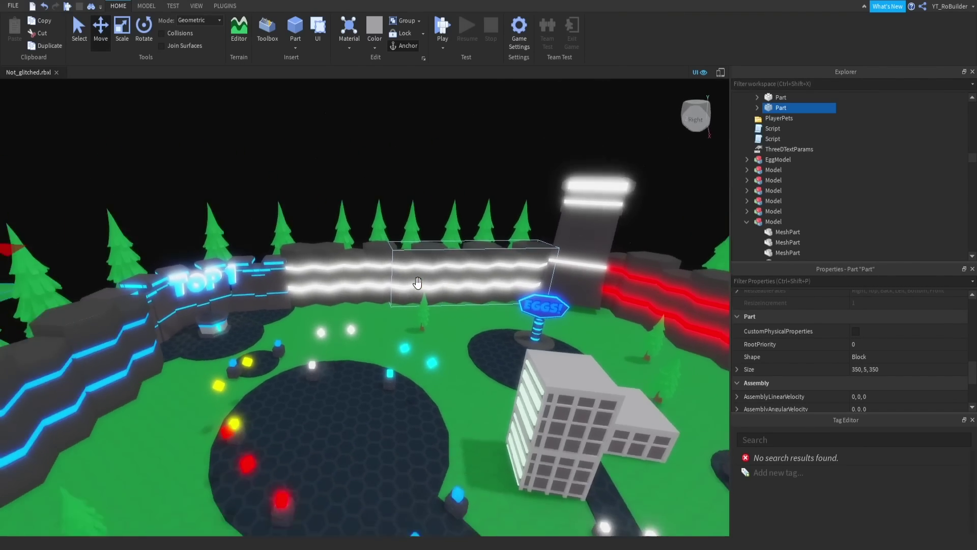
{"action": "middle_click_drag", "start_coordinate": [418, 283], "coordinate": [350, 293]}
{"action": "right_click_drag", "start_coordinate": [351, 293], "coordinate": [344, 303]}
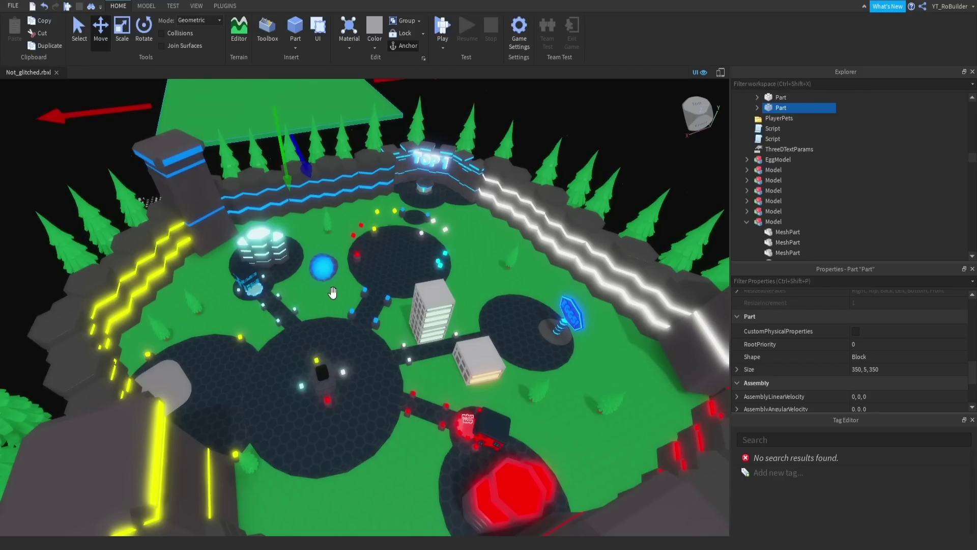
Copy one blue-lit wall segment with its four mesh parts, group the copy as a model and move it onto the new ground.
{"action": "key", "text": "f"}
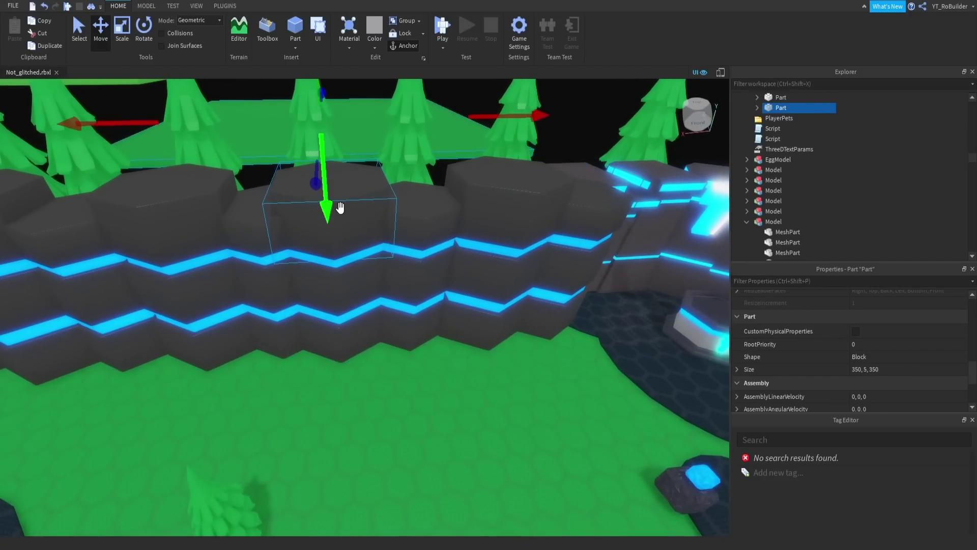
{"action": "left_click", "coordinate": [354, 206]}
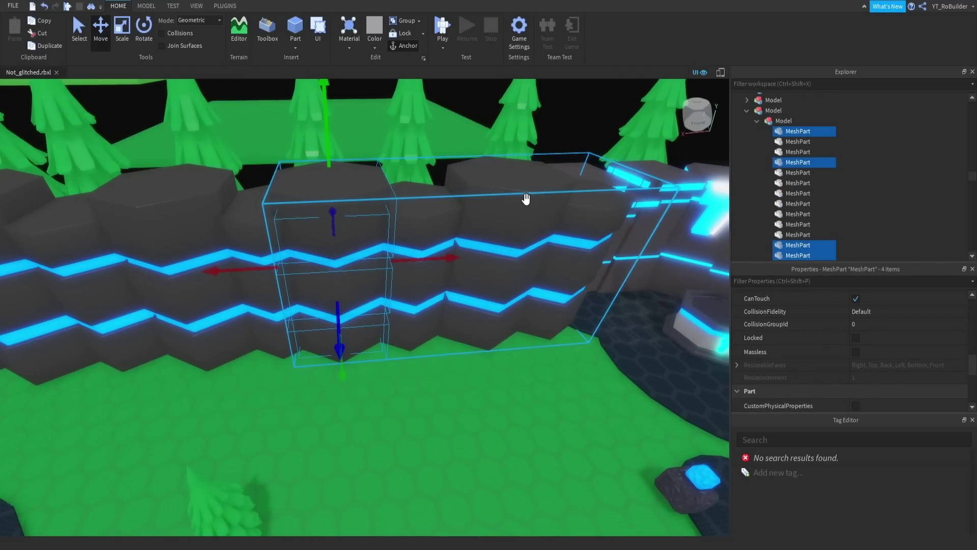
{"action": "left_click", "coordinate": [526, 199]}
{"action": "key", "text": "f"}
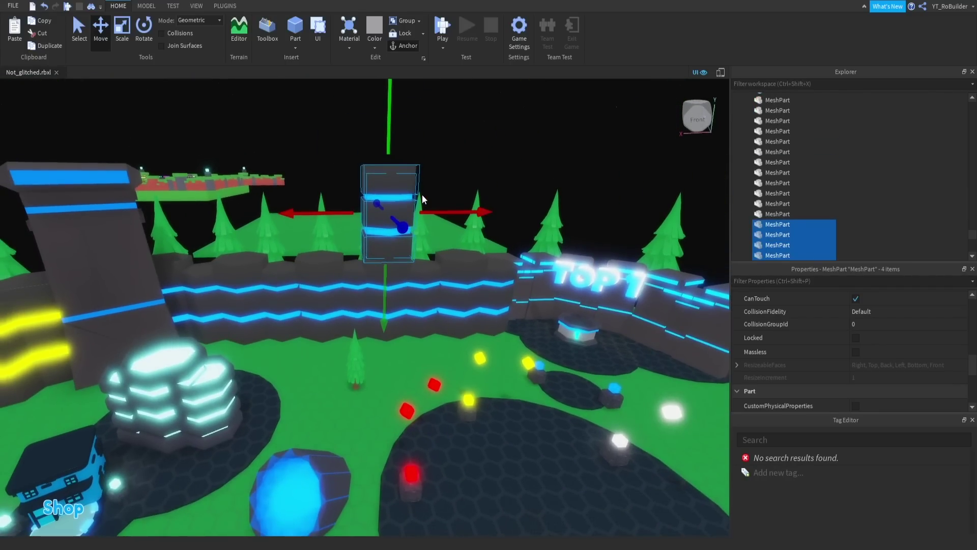
{"action": "left_click", "coordinate": [388, 184]}
{"action": "key", "text": "f"}
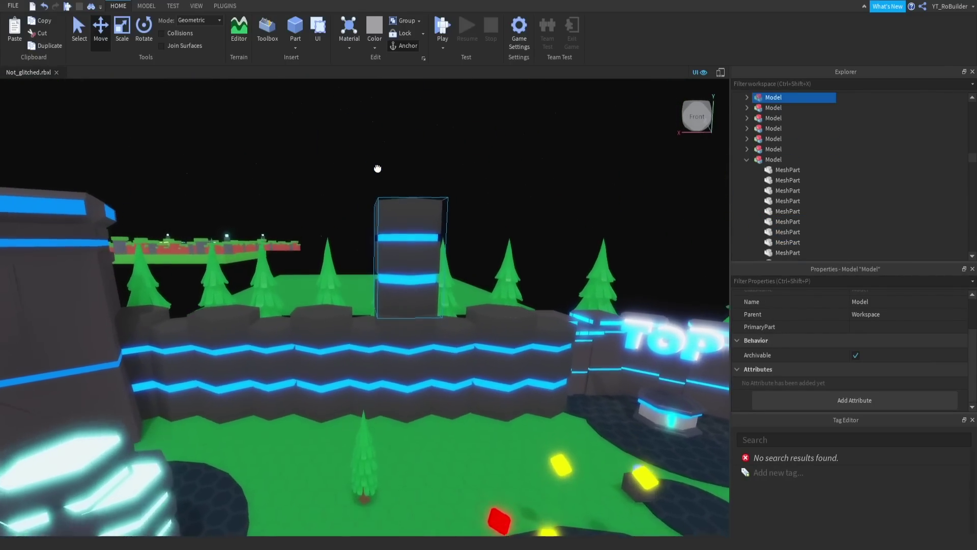
{"action": "scroll", "coordinate": [360, 286], "scroll_direction": "down", "scroll_amount": 5}
{"action": "right_click_drag", "start_coordinate": [360, 286], "coordinate": [379, 231]}
Copy a blue-striped Tower model from the original map onto the new green ground beside the wall segment.
{"action": "left_click", "coordinate": [380, 231]}
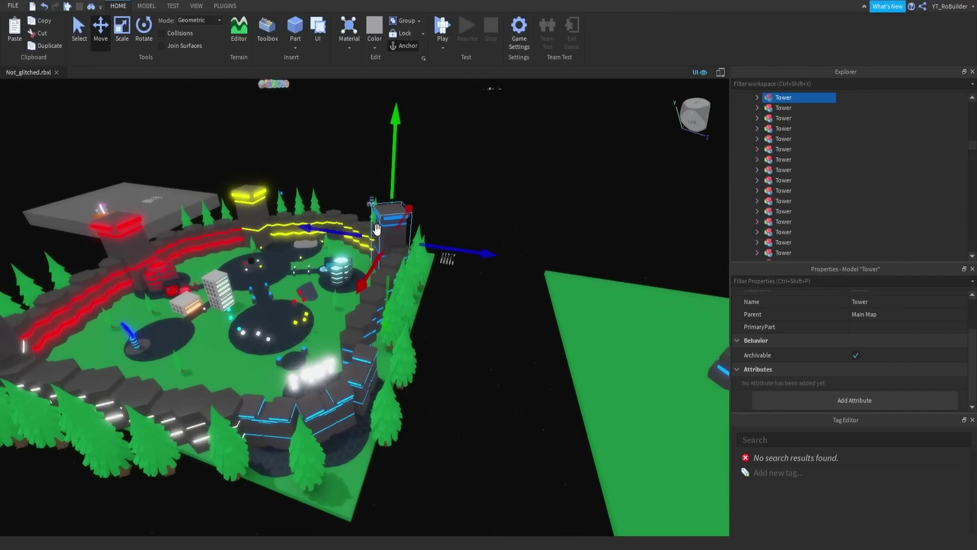
{"action": "key", "text": "f"}
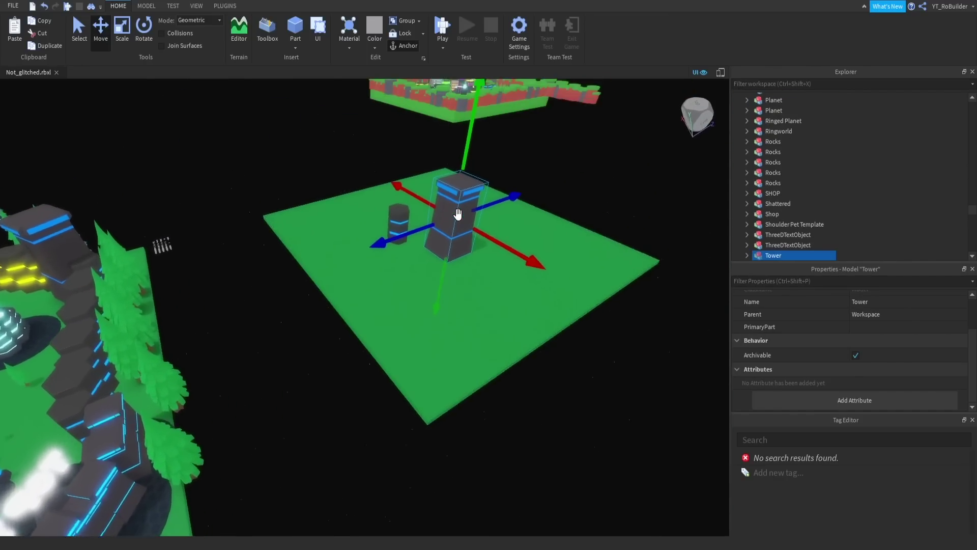
{"action": "scroll", "coordinate": [458, 215], "scroll_direction": "up", "scroll_amount": 10}
{"action": "right_click_drag", "start_coordinate": [458, 214], "coordinate": [458, 219]}
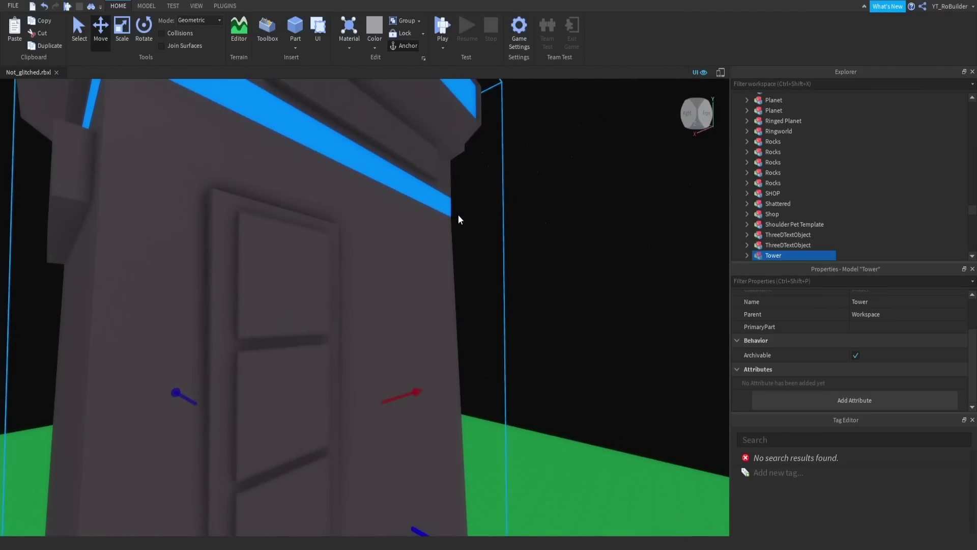
Inspect the copied tower's mesh part and the appearance properties of its six Light parts.
{"action": "left_click", "coordinate": [273, 265]}
{"action": "scroll", "coordinate": [273, 265], "scroll_direction": "down", "scroll_amount": 8}
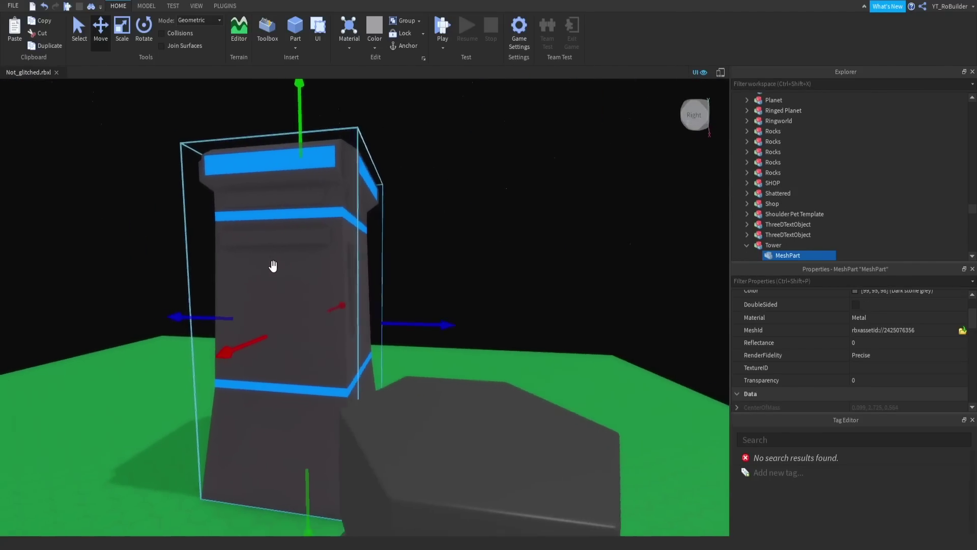
{"action": "scroll", "coordinate": [330, 224], "scroll_direction": "up", "scroll_amount": 3}
{"action": "left_click", "coordinate": [782, 178]}
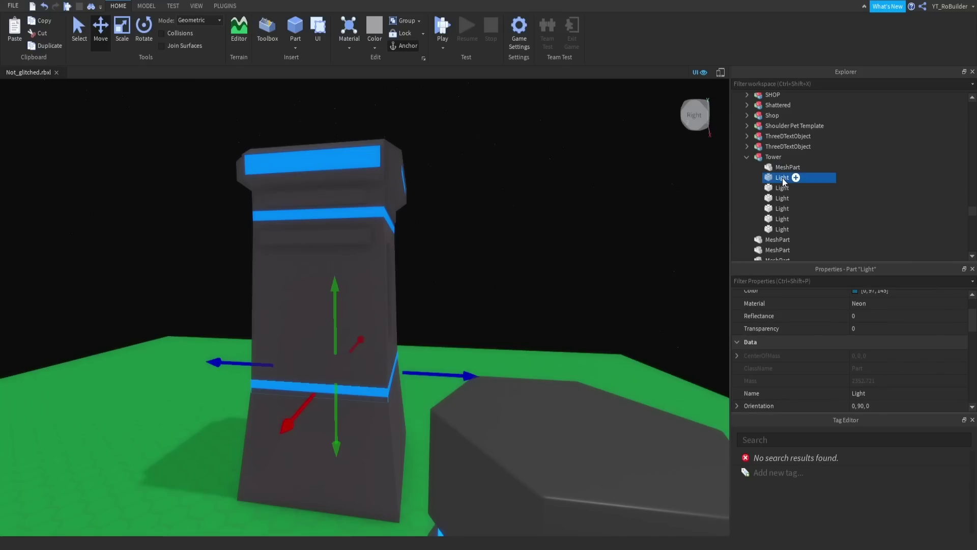
{"action": "left_click", "coordinate": [778, 231], "text": "shift"}
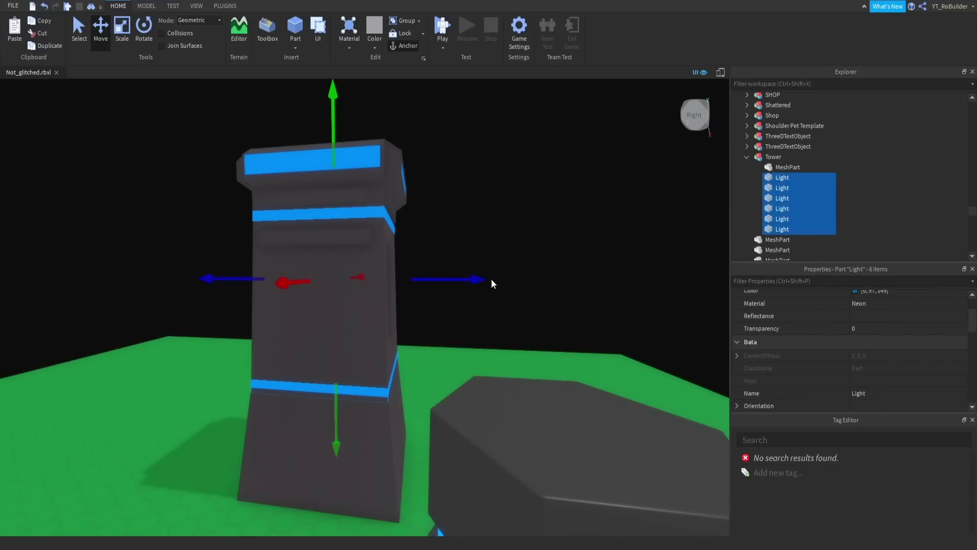
{"action": "key", "text": "f"}
{"action": "scroll", "coordinate": [581, 289], "scroll_direction": "up", "scroll_amount": 10}
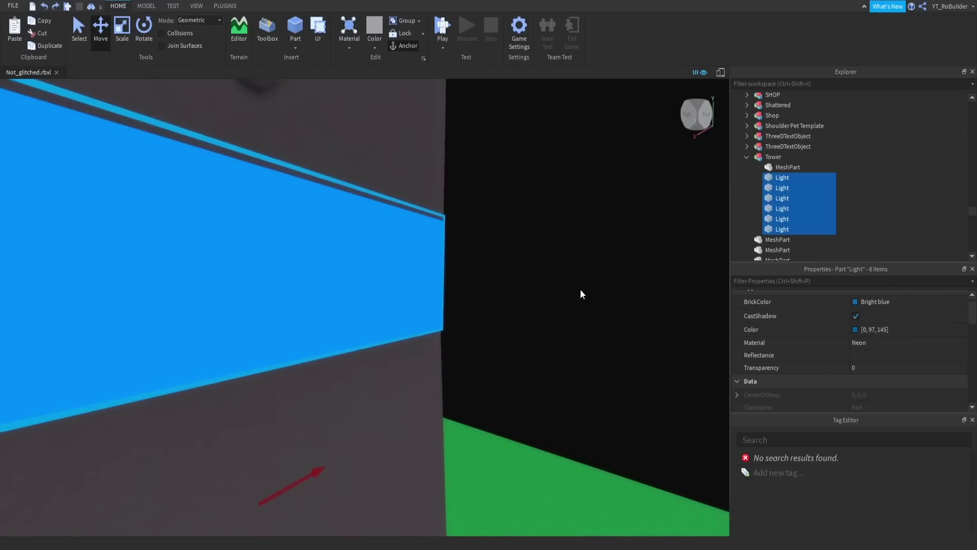
{"action": "scroll", "coordinate": [580, 290], "scroll_direction": "down", "scroll_amount": 10}
{"action": "left_click", "coordinate": [580, 289]}
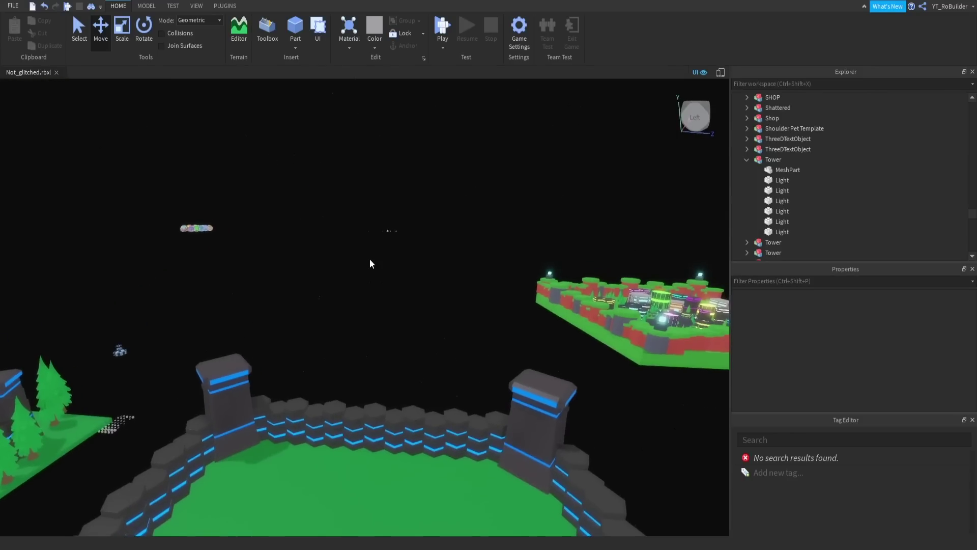
Examine the blue-lit wall ring on the new ground, including the corner towers and their light strips.
{"action": "key", "text": "w"}
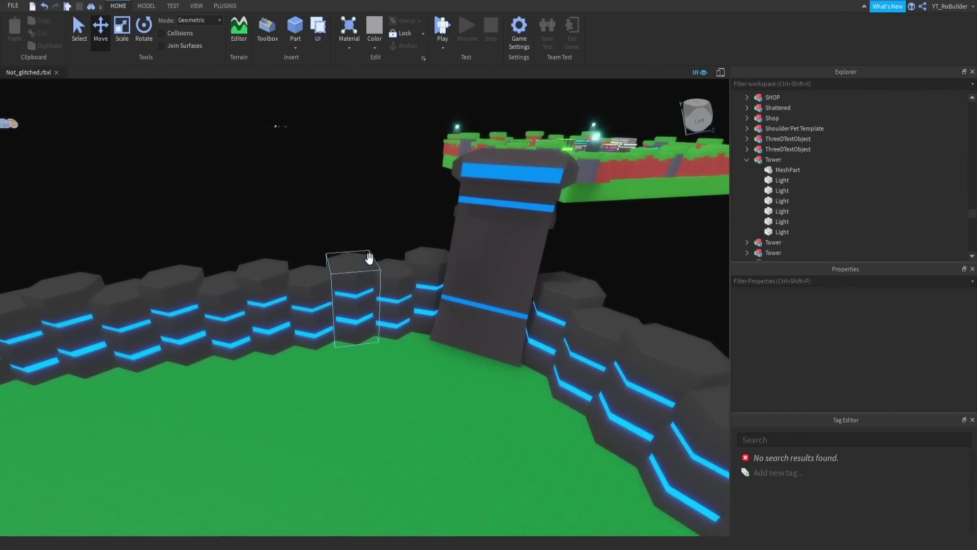
{"action": "right_click_drag", "start_coordinate": [369, 259], "coordinate": [376, 285]}
{"action": "key", "text": "s"}
{"action": "key", "text": "w"}
{"action": "key", "text": "s"}
{"action": "key", "text": "w"}
{"action": "key", "text": "s"}
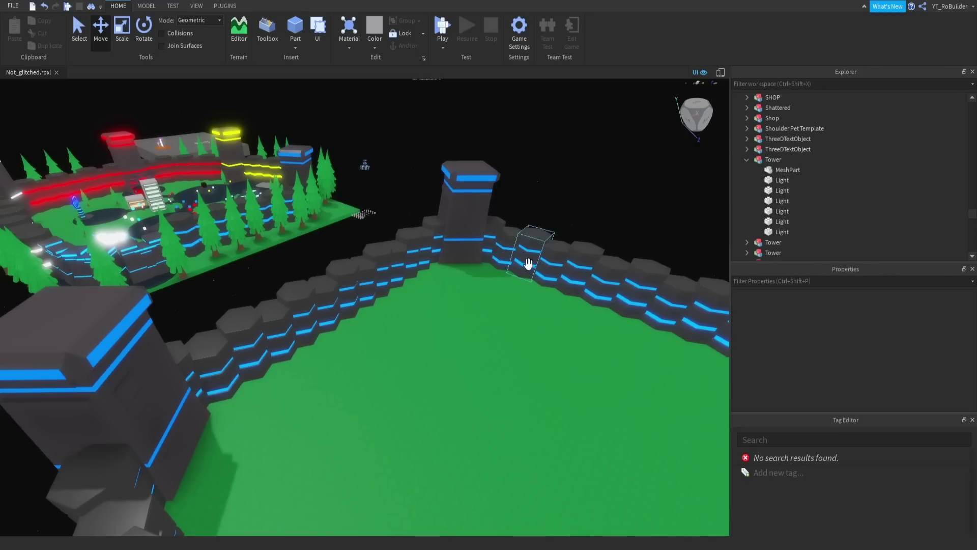
{"action": "right_click_drag", "start_coordinate": [423, 304], "coordinate": [432, 305]}
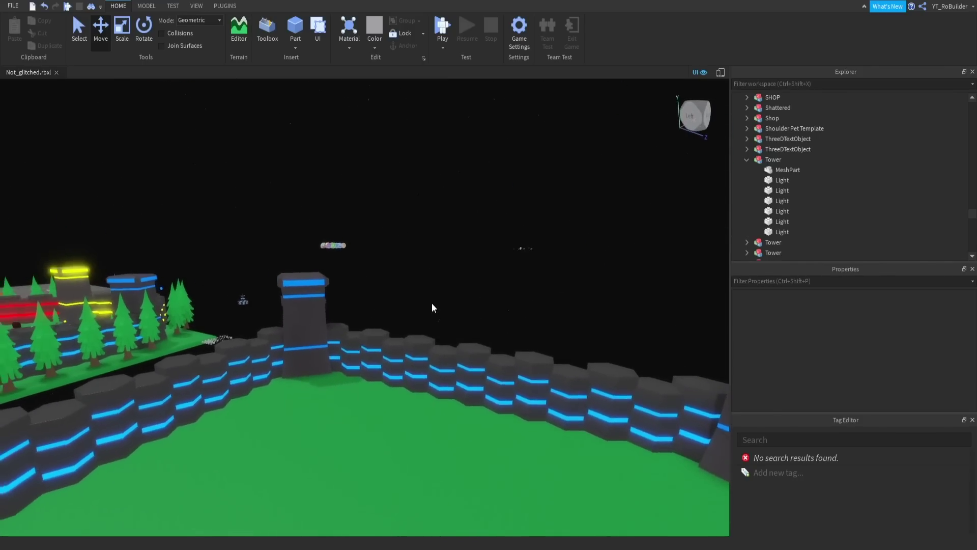
{"action": "key", "text": "w"}
{"action": "key", "text": "w"}
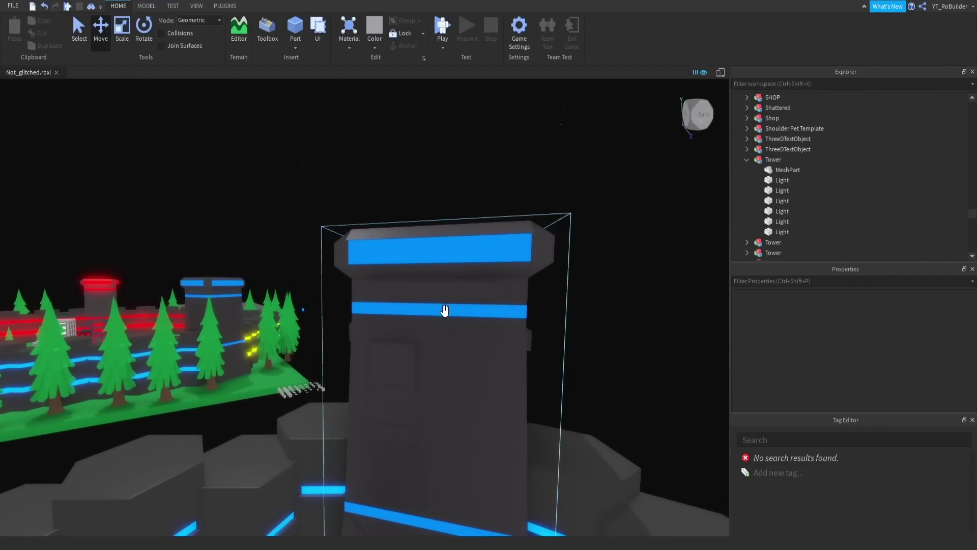
{"action": "left_click", "coordinate": [777, 182]}
{"action": "key", "text": "f"}
{"action": "right_click_drag", "start_coordinate": [520, 251], "coordinate": [438, 248]}
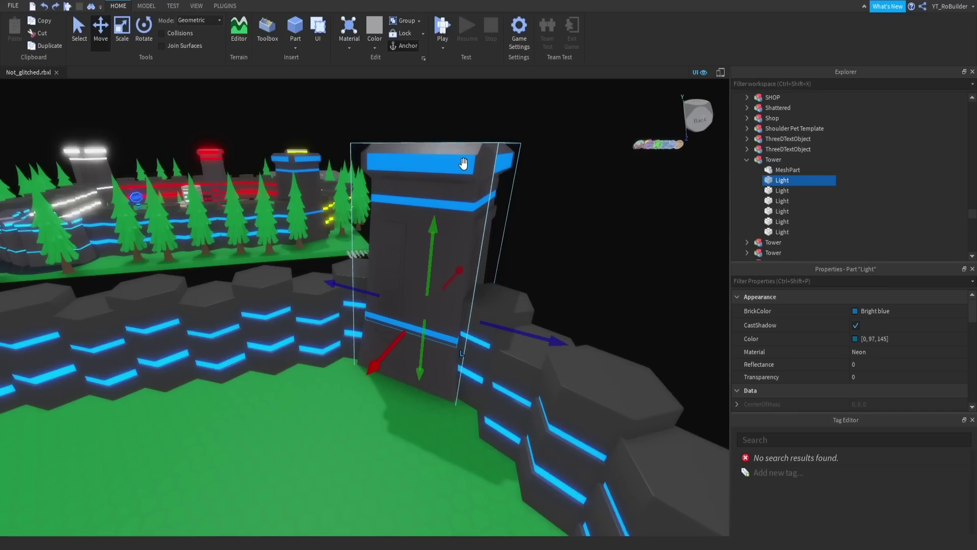
{"action": "key", "text": "w"}
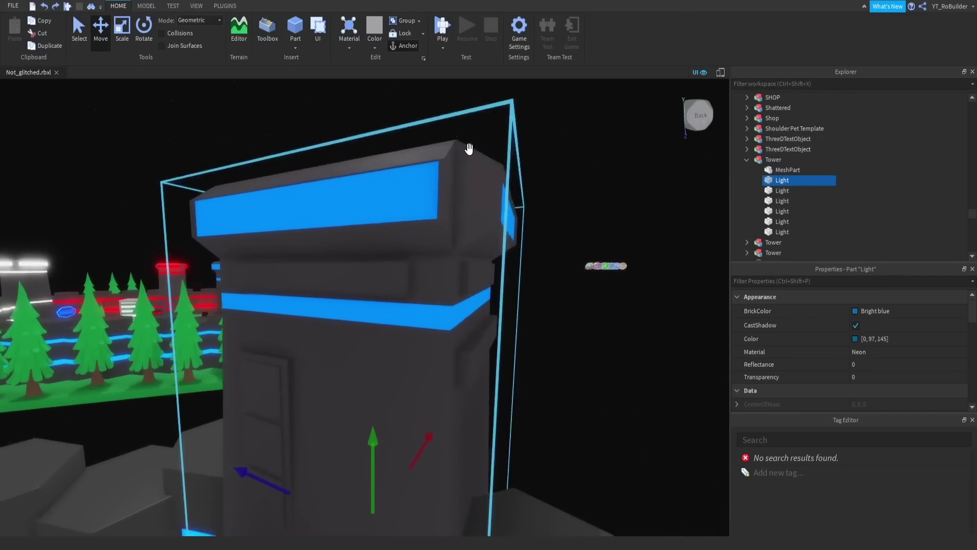
Move the Light part embedded in the corner tower's cap outward beyond the cap's side face.
{"action": "scroll", "coordinate": [533, 209], "scroll_direction": "up", "scroll_amount": 5}
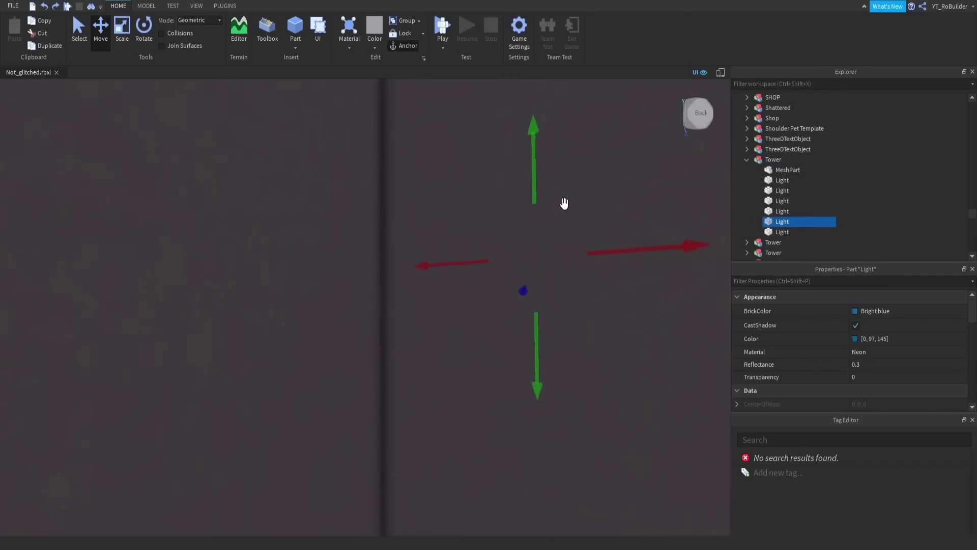
{"action": "scroll", "coordinate": [556, 211], "scroll_direction": "down", "scroll_amount": 5}
{"action": "right_click_drag", "start_coordinate": [556, 211], "coordinate": [406, 265]}
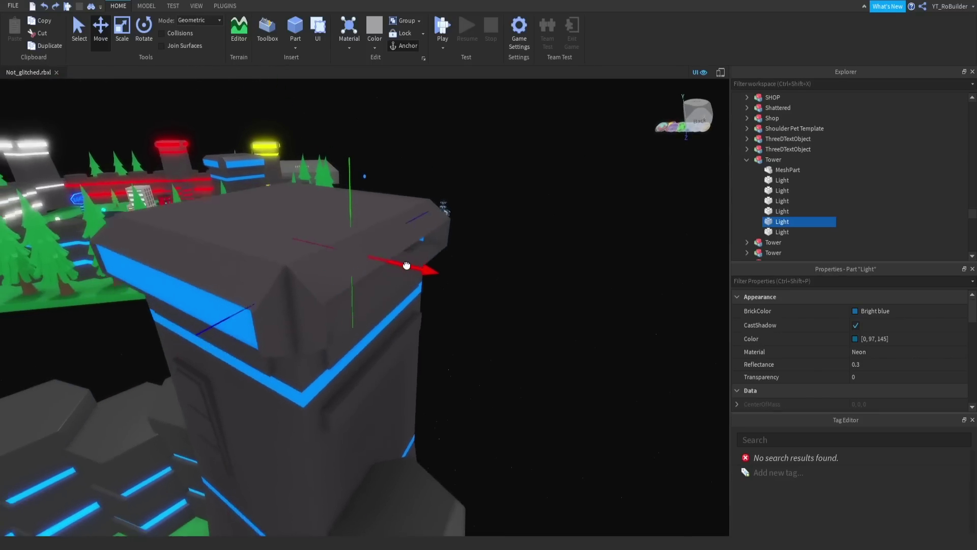
{"action": "middle_click_drag", "start_coordinate": [406, 266], "coordinate": [511, 294]}
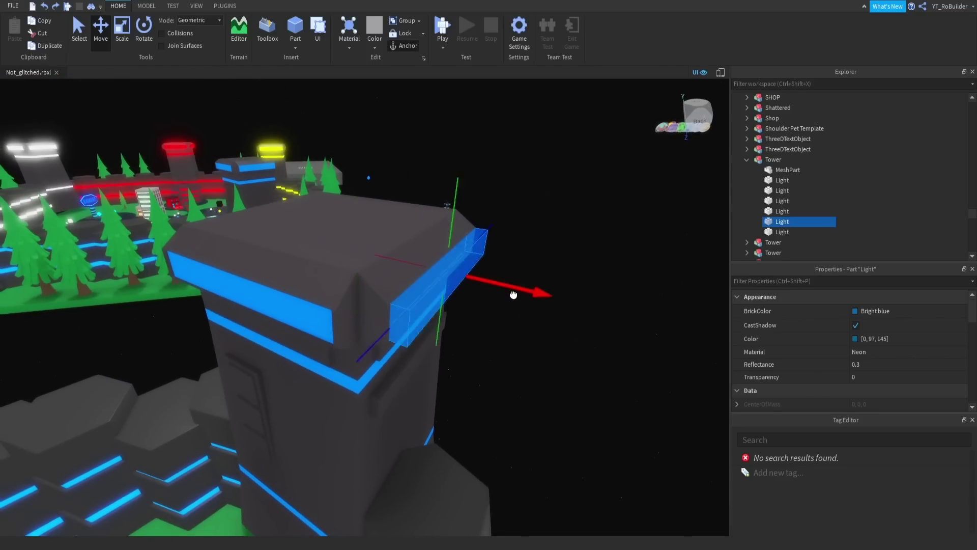
{"action": "scroll", "coordinate": [502, 290], "scroll_direction": "down", "scroll_amount": 3}
{"action": "scroll", "coordinate": [499, 283], "scroll_direction": "up", "scroll_amount": 4}
{"action": "right_click_drag", "start_coordinate": [499, 283], "coordinate": [345, 261]}
{"action": "scroll", "coordinate": [492, 285], "scroll_direction": "down", "scroll_amount": 3}
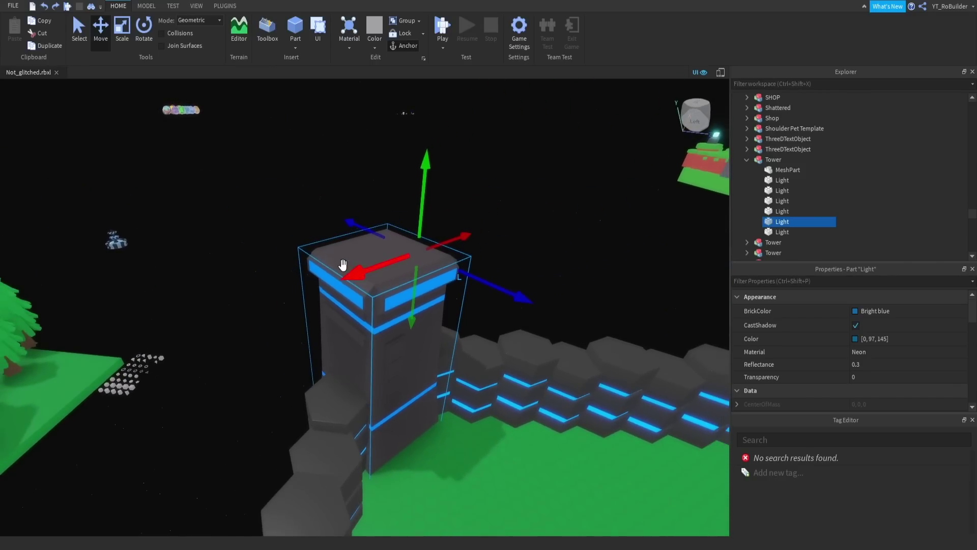
{"action": "left_click", "coordinate": [457, 248]}
Examine the new map's layered walls, tall outer towers and red, white and yellow lights, along with its open ground.
{"action": "scroll", "coordinate": [457, 249], "scroll_direction": "up", "scroll_amount": 10}
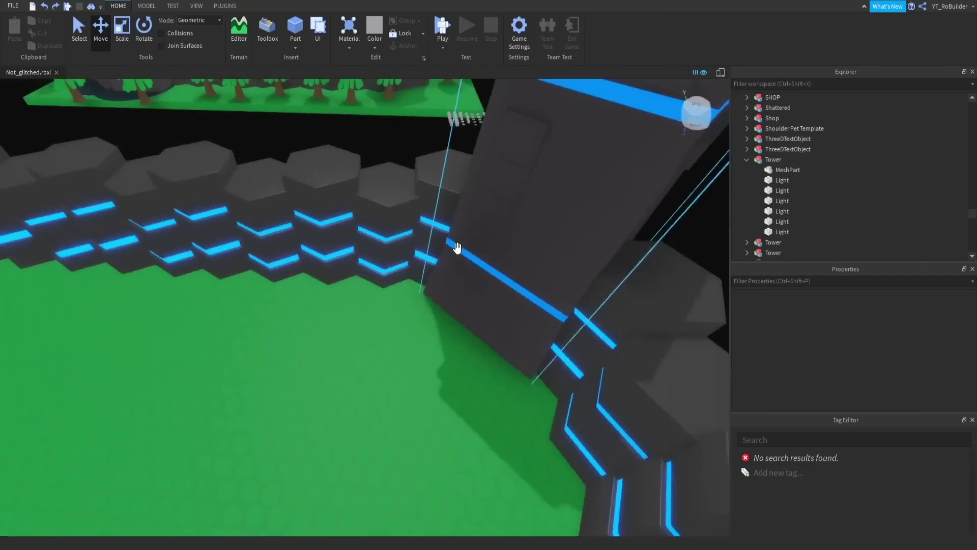
{"action": "scroll", "coordinate": [457, 248], "scroll_direction": "down", "scroll_amount": 10}
{"action": "right_click_drag", "start_coordinate": [457, 249], "coordinate": [316, 274]}
{"action": "scroll", "coordinate": [321, 273], "scroll_direction": "down", "scroll_amount": 5}
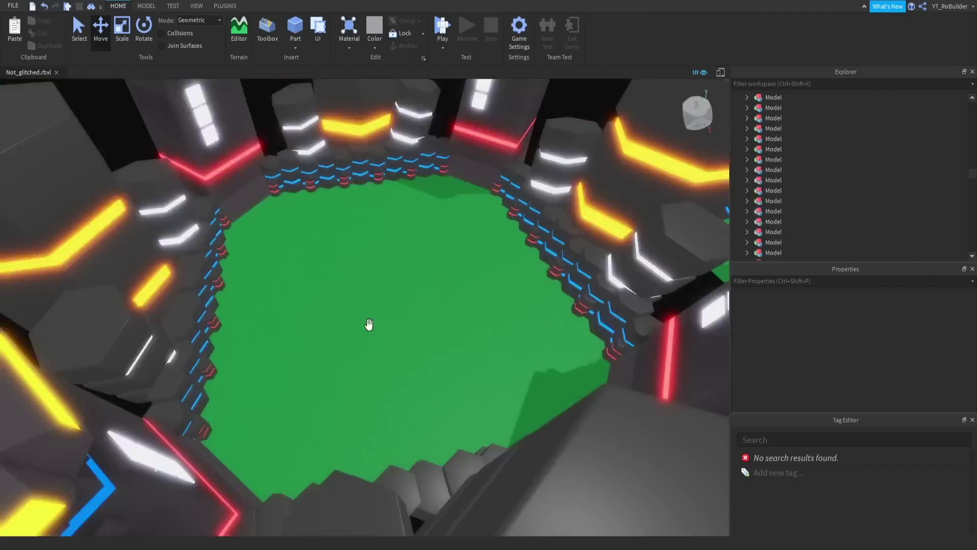
{"action": "scroll", "coordinate": [368, 323], "scroll_direction": "up", "scroll_amount": 8}
{"action": "right_click_drag", "start_coordinate": [399, 303], "coordinate": [401, 304]}
{"action": "scroll", "coordinate": [401, 304], "scroll_direction": "up", "scroll_amount": 5}
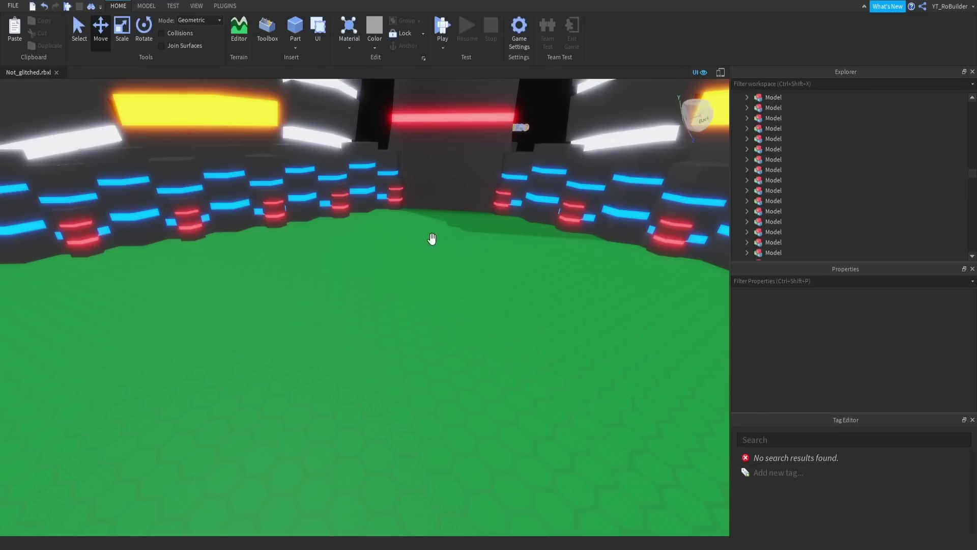
{"action": "scroll", "coordinate": [400, 291], "scroll_direction": "down", "scroll_amount": 5}
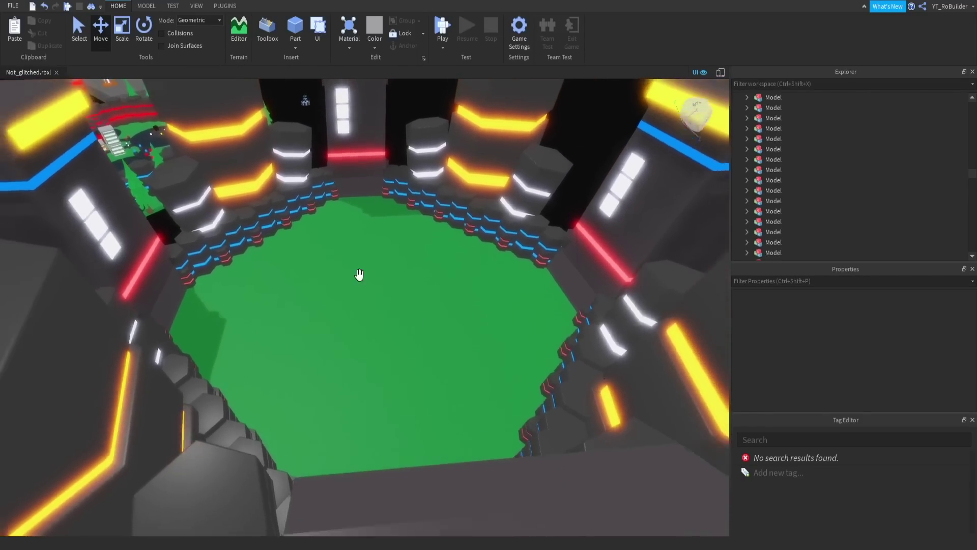
{"action": "right_click_drag", "start_coordinate": [373, 306], "coordinate": [373, 304]}
{"action": "scroll", "coordinate": [374, 305], "scroll_direction": "up", "scroll_amount": 5}
{"action": "scroll", "coordinate": [374, 306], "scroll_direction": "up", "scroll_amount": 5}
{"action": "scroll", "coordinate": [374, 305], "scroll_direction": "down", "scroll_amount": 5}
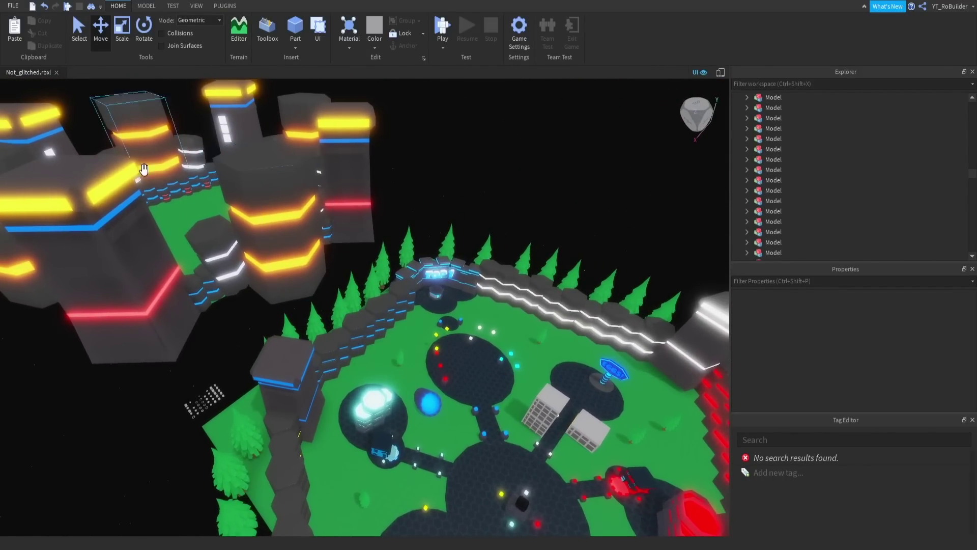
Inspect the original map's TOP 1 sign and select it together with the pedestal beneath it.
{"action": "right_click_drag", "start_coordinate": [280, 209], "coordinate": [279, 208]}
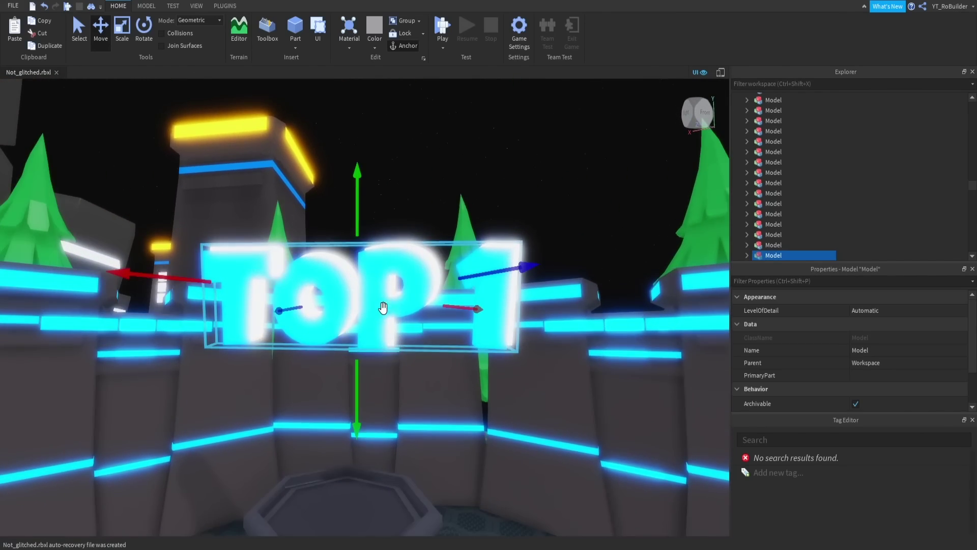
{"action": "right_click_drag", "start_coordinate": [383, 308], "coordinate": [383, 326]}
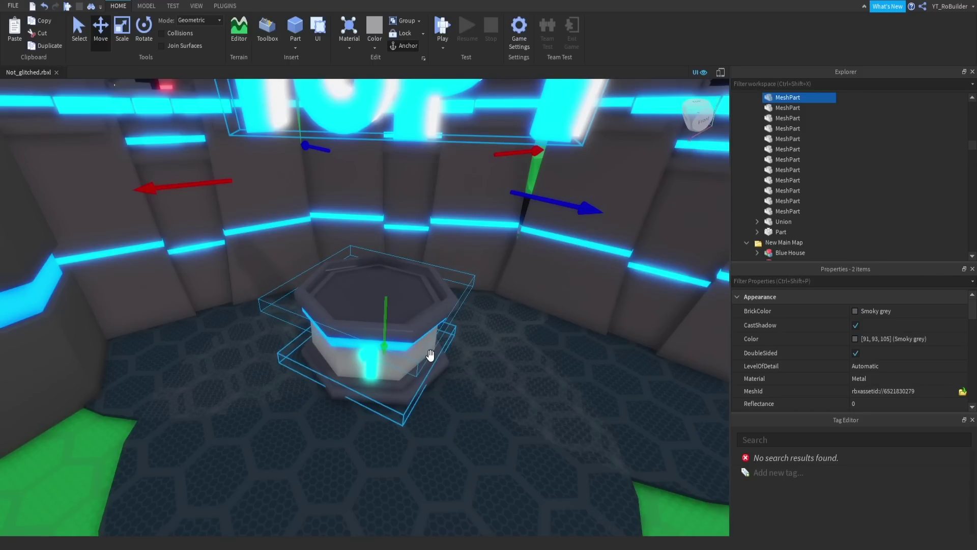
{"action": "scroll", "coordinate": [433, 362], "scroll_direction": "down", "scroll_amount": 10}
{"action": "right_click_drag", "start_coordinate": [383, 290], "coordinate": [384, 290]}
{"action": "scroll", "coordinate": [235, 381], "scroll_direction": "up", "scroll_amount": 6}
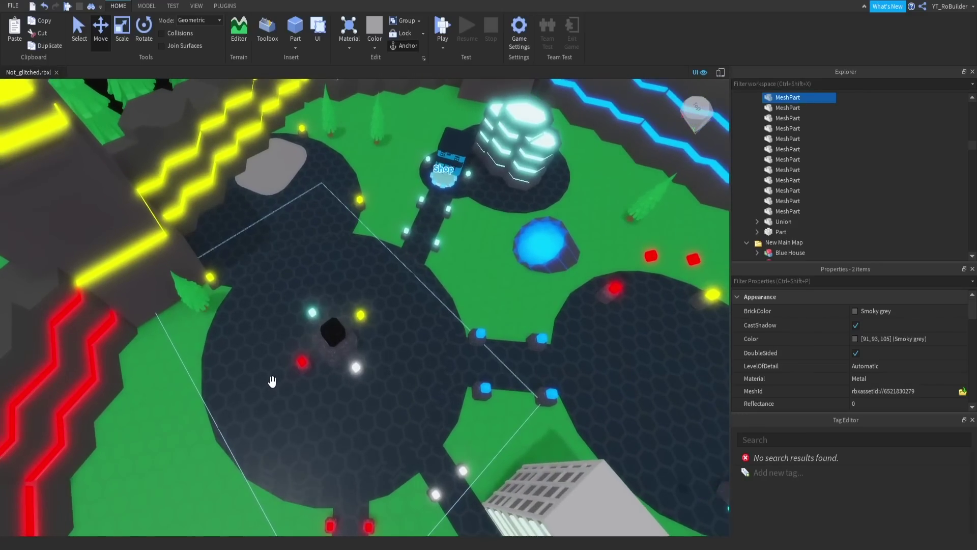
Group the central Control Unit and its four surrounding coloured light units in the original map into one model.
{"action": "scroll", "coordinate": [340, 331], "scroll_direction": "up", "scroll_amount": 10}
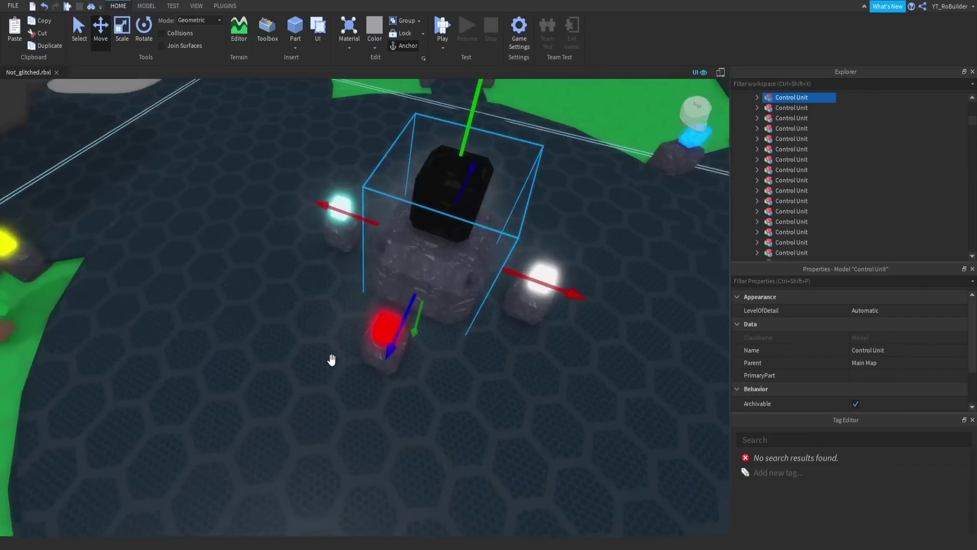
{"action": "right_click_drag", "start_coordinate": [425, 271], "coordinate": [352, 291]}
{"action": "left_click", "coordinate": [356, 291], "text": "ctrl"}
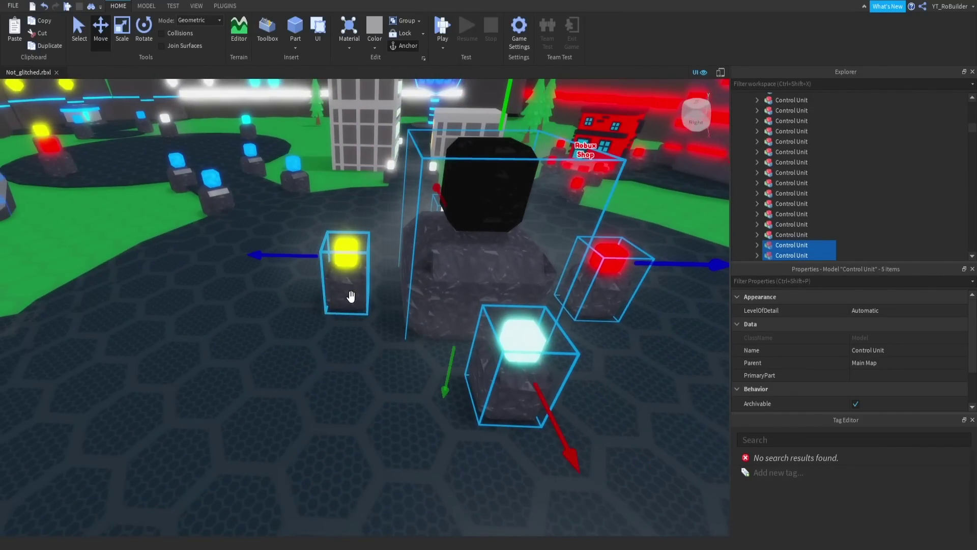
{"action": "key", "text": "ctrl+g"}
Copy the grouped centrepiece with its circular BottomPath from the original map onto the new map's open ground.
{"action": "scroll", "coordinate": [441, 289], "scroll_direction": "down", "scroll_amount": 8}
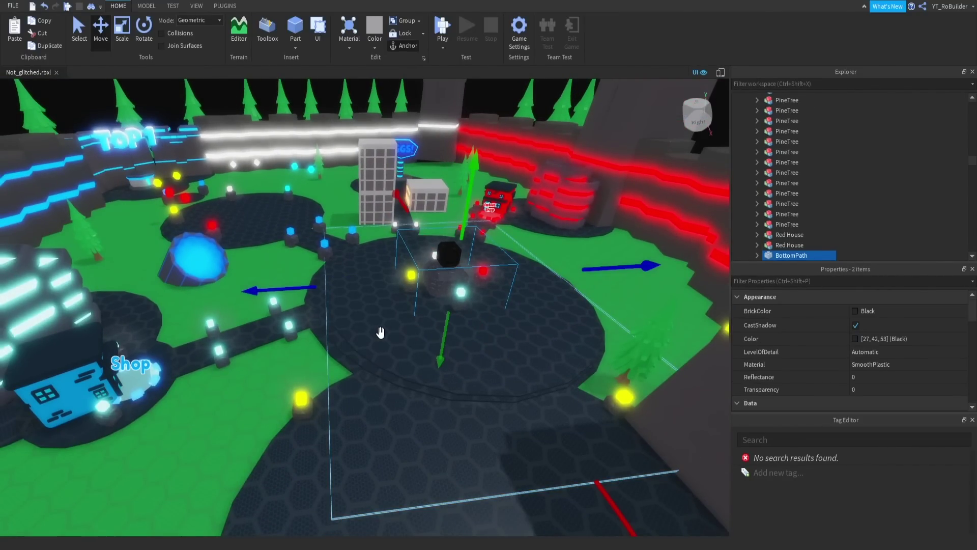
{"action": "scroll", "coordinate": [396, 279], "scroll_direction": "down", "scroll_amount": 10}
{"action": "right_click_drag", "start_coordinate": [396, 279], "coordinate": [369, 343]}
{"action": "scroll", "coordinate": [369, 343], "scroll_direction": "up", "scroll_amount": 5}
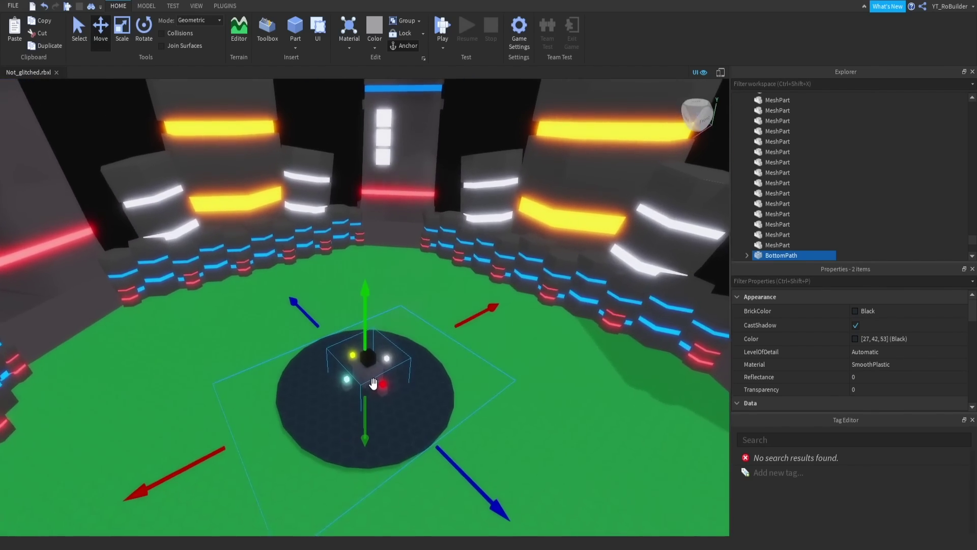
{"action": "right_click_drag", "start_coordinate": [374, 383], "coordinate": [390, 355]}
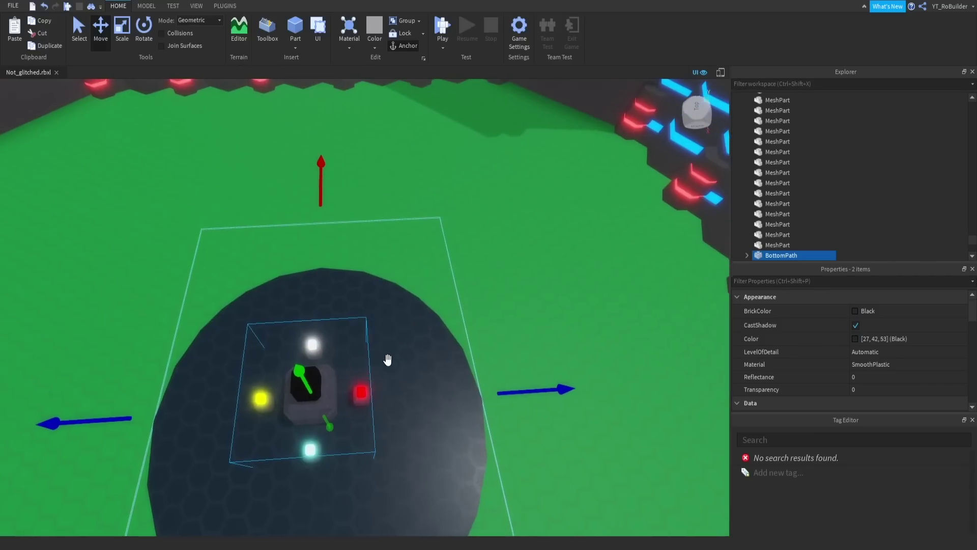
Copy the red Robux Shop and the blue Shop with their circular bases onto the new map's open ground.
{"action": "left_click", "coordinate": [449, 375]}
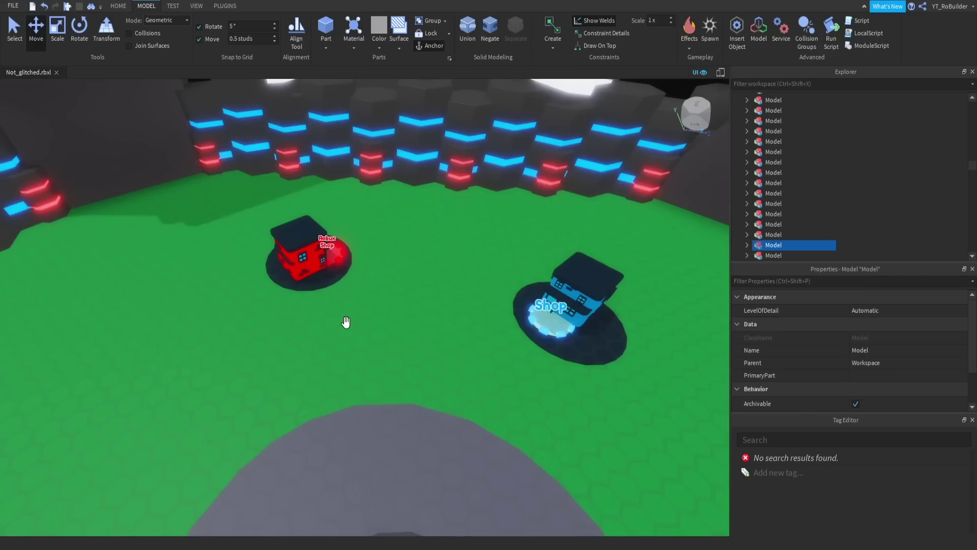
{"action": "right_click_drag", "start_coordinate": [345, 323], "coordinate": [382, 324]}
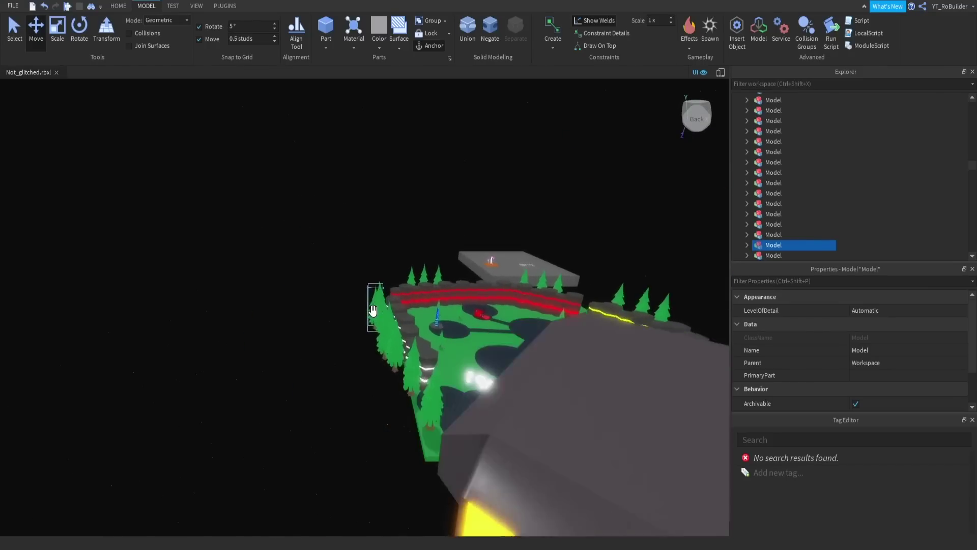
Try moving red wall sections outside the original map's perimeter.
{"action": "scroll", "coordinate": [374, 310], "scroll_direction": "up", "scroll_amount": 5}
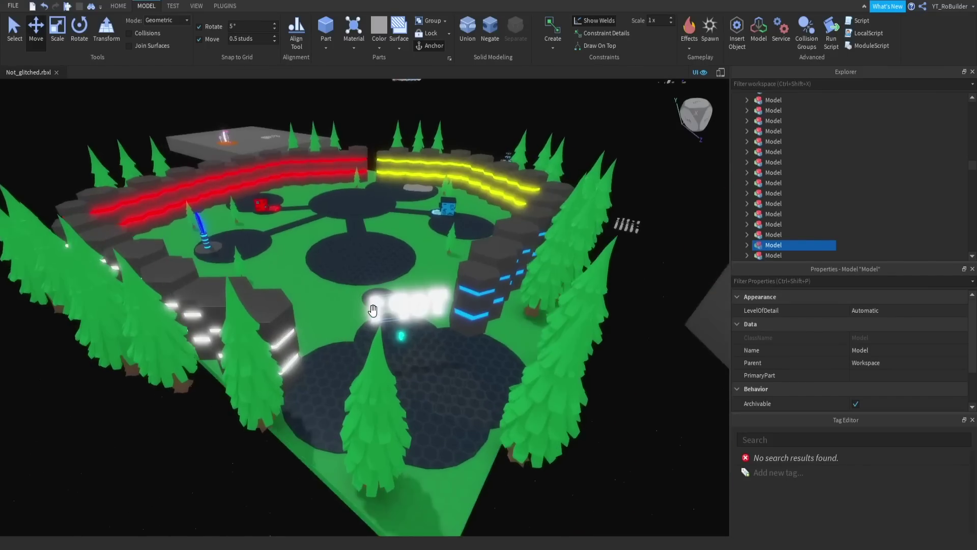
{"action": "scroll", "coordinate": [373, 311], "scroll_direction": "up", "scroll_amount": 10}
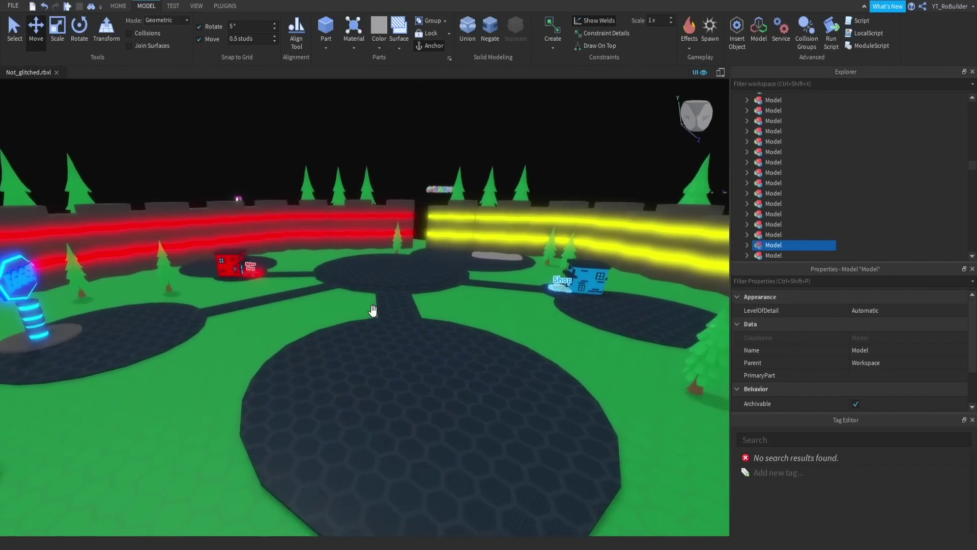
{"action": "key", "text": "f"}
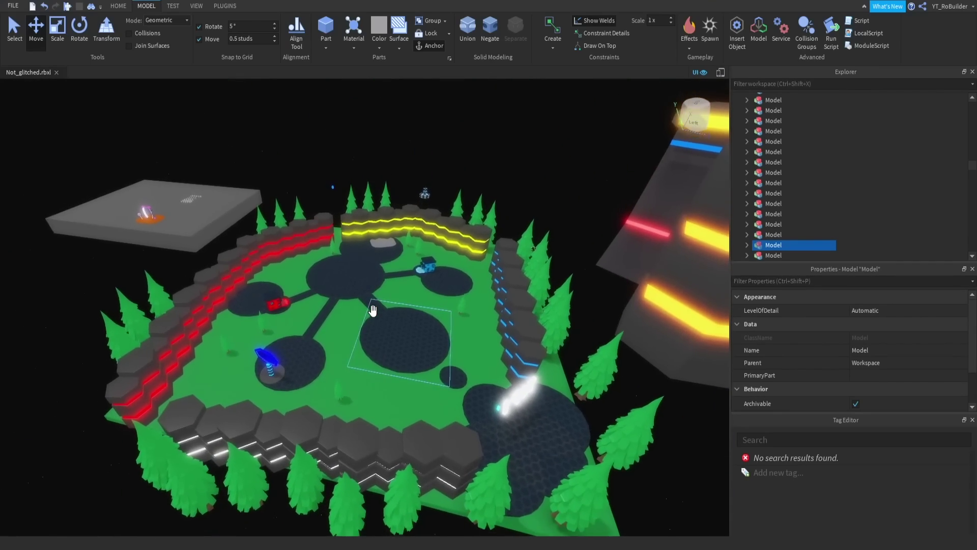
{"action": "right_click_drag", "start_coordinate": [373, 311], "coordinate": [383, 291]}
{"action": "scroll", "coordinate": [374, 310], "scroll_direction": "up", "scroll_amount": 5}
{"action": "scroll", "coordinate": [383, 292], "scroll_direction": "down", "scroll_amount": 5}
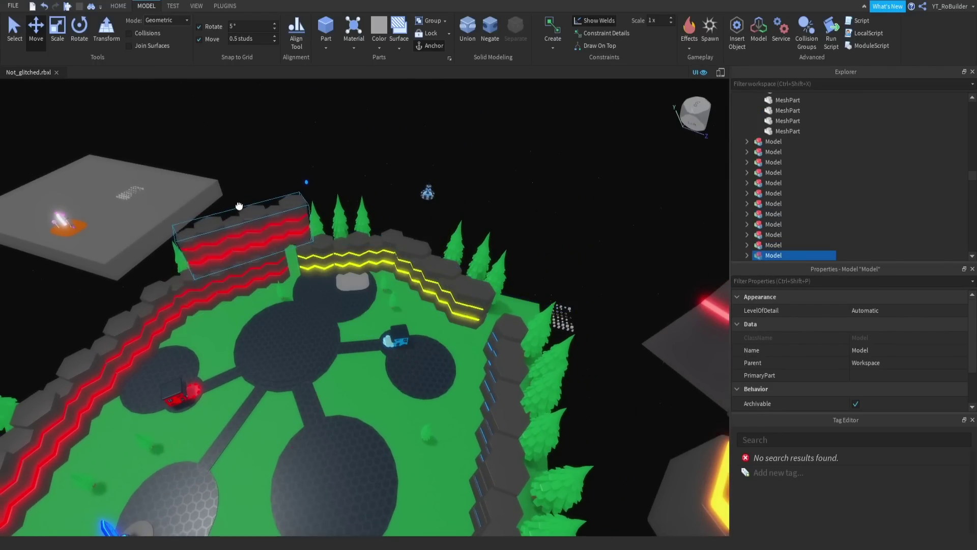
{"action": "right_click_drag", "start_coordinate": [266, 317], "coordinate": [265, 317]}
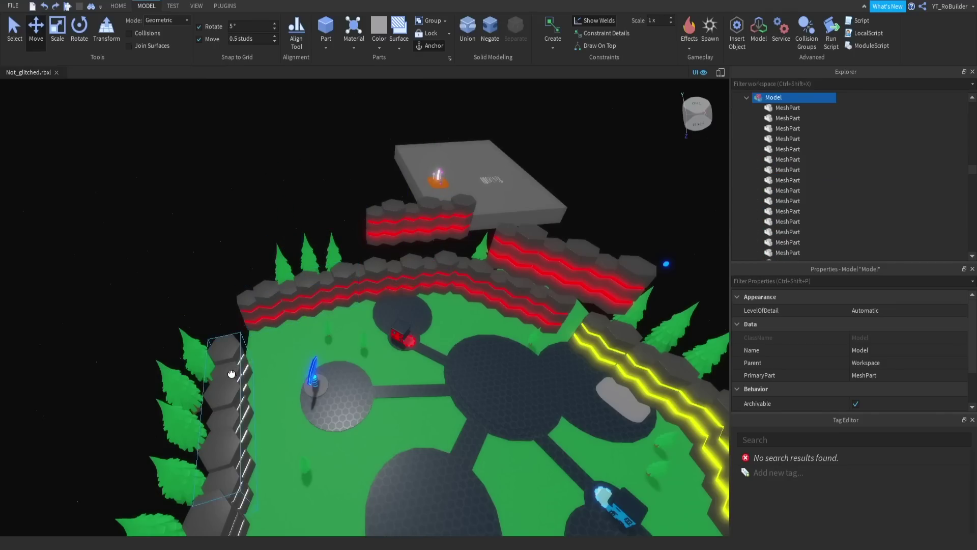
{"action": "right_click_drag", "start_coordinate": [335, 311], "coordinate": [356, 312]}
{"action": "scroll", "coordinate": [385, 275], "scroll_direction": "up", "scroll_amount": 3}
{"action": "scroll", "coordinate": [279, 227], "scroll_direction": "down", "scroll_amount": 2}
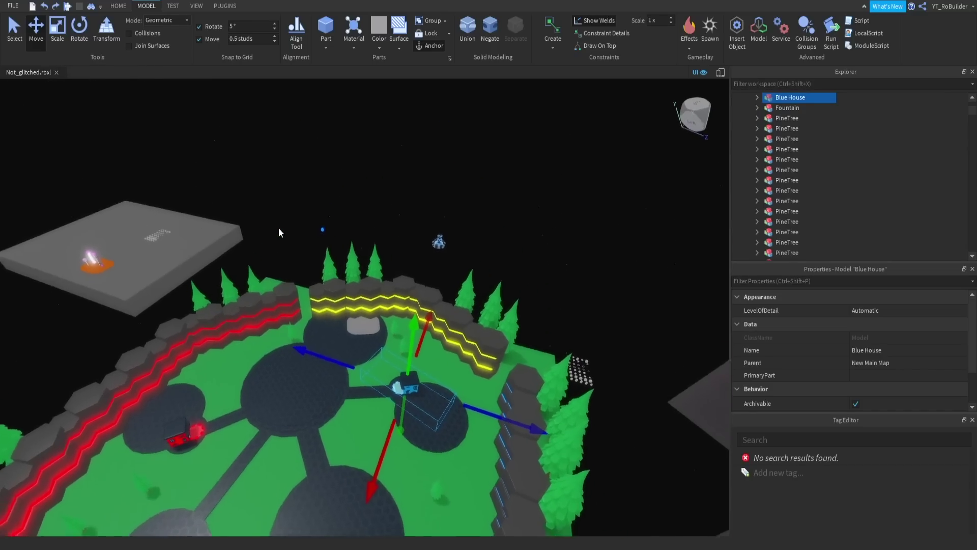
Examine the original map's layout and the spare EGGS! sign, grey rocks and egg name labels in the empty space outside it.
{"action": "left_click", "coordinate": [279, 228]}
{"action": "right_click_drag", "start_coordinate": [279, 227], "coordinate": [279, 224]}
{"action": "scroll", "coordinate": [386, 312], "scroll_direction": "up", "scroll_amount": 2}
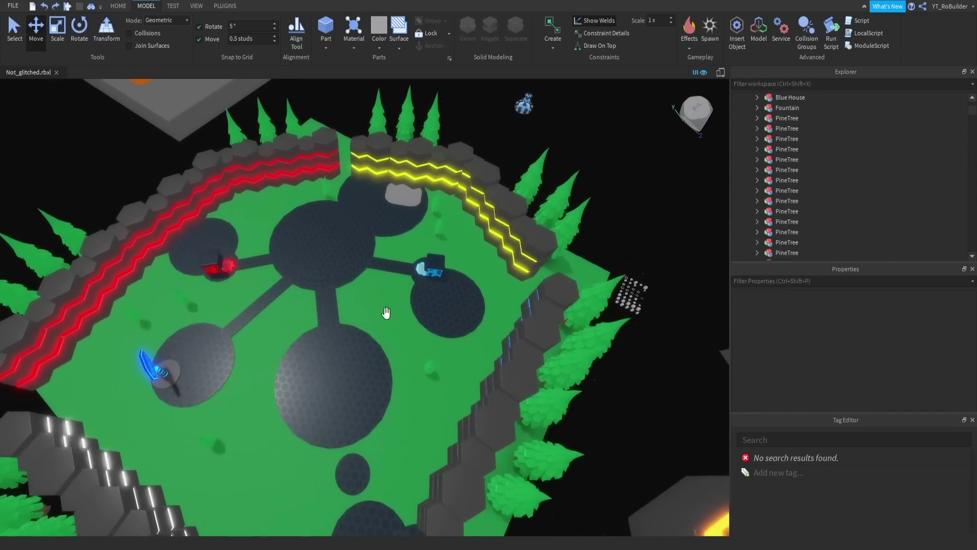
{"action": "scroll", "coordinate": [386, 312], "scroll_direction": "down", "scroll_amount": 5}
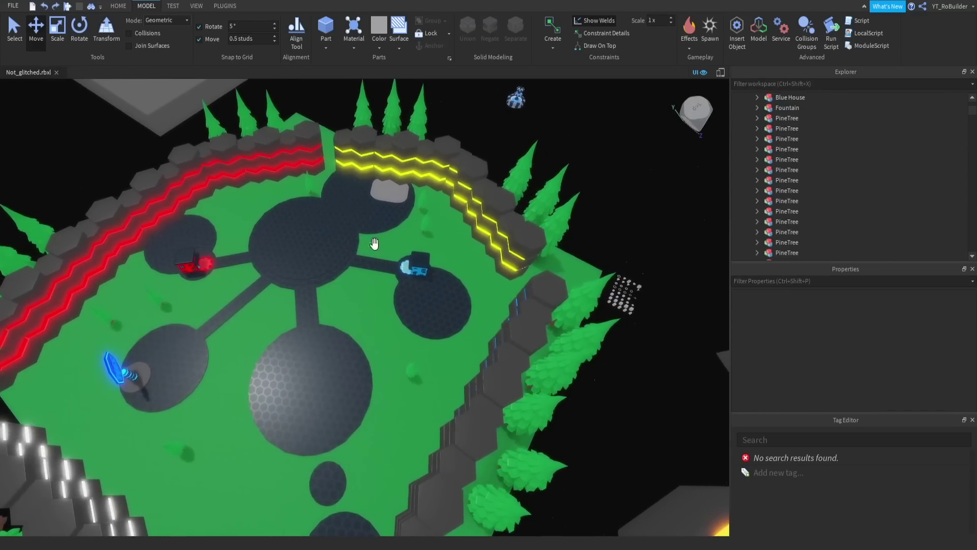
{"action": "right_click_drag", "start_coordinate": [345, 295], "coordinate": [413, 298]}
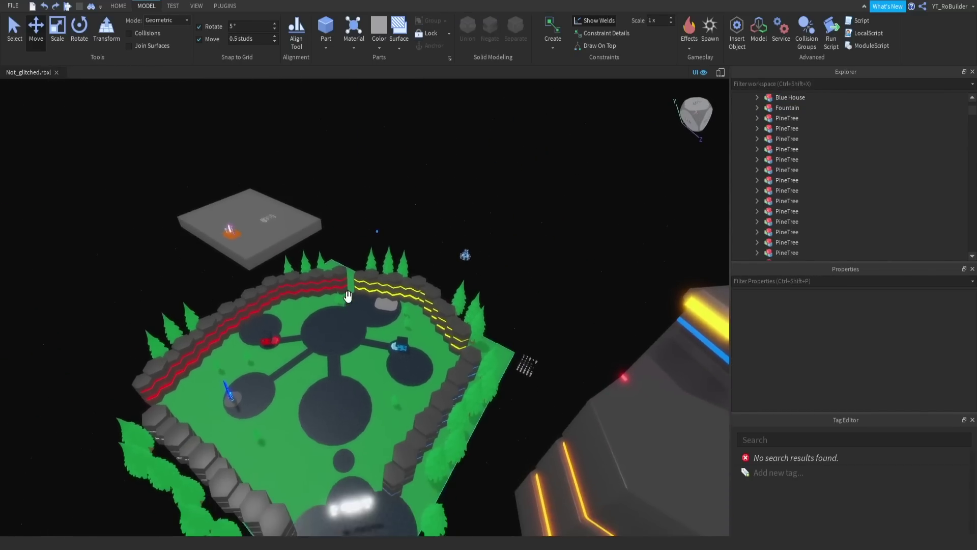
{"action": "left_click", "coordinate": [356, 287]}
{"action": "key", "text": "f"}
{"action": "scroll", "coordinate": [372, 258], "scroll_direction": "up", "scroll_amount": 3}
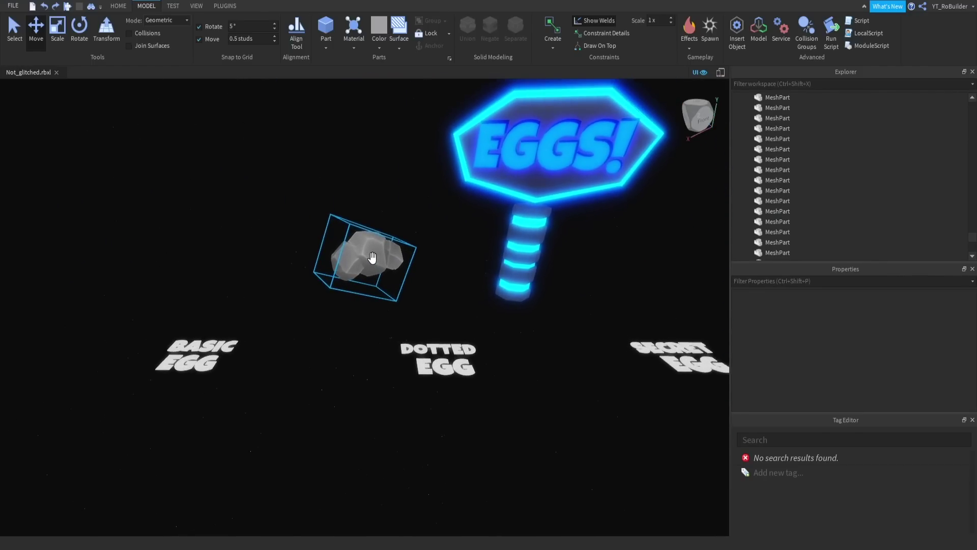
Select the grey rocks together with the egg name labels and shift them through the empty space outside the maps.
{"action": "scroll", "coordinate": [417, 262], "scroll_direction": "down", "scroll_amount": 5}
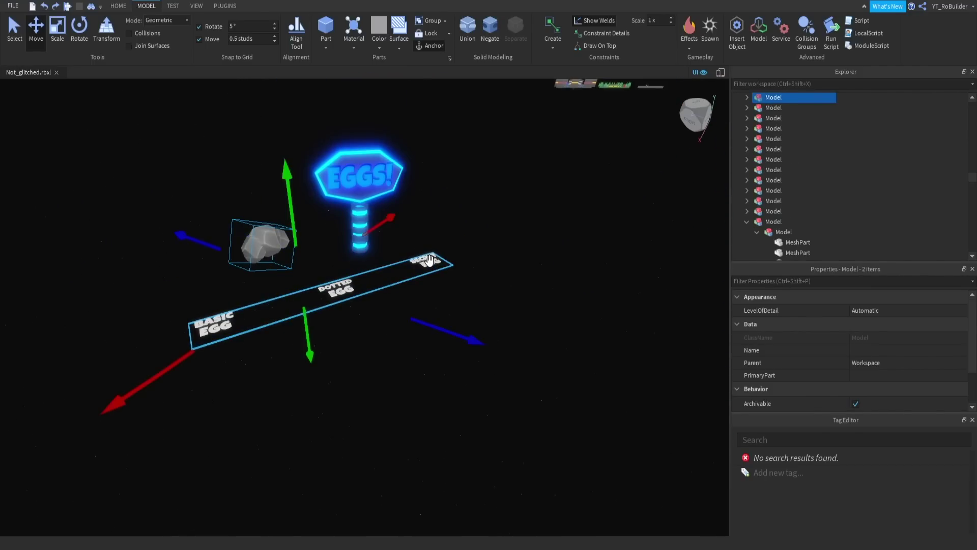
{"action": "left_click", "coordinate": [458, 275]}
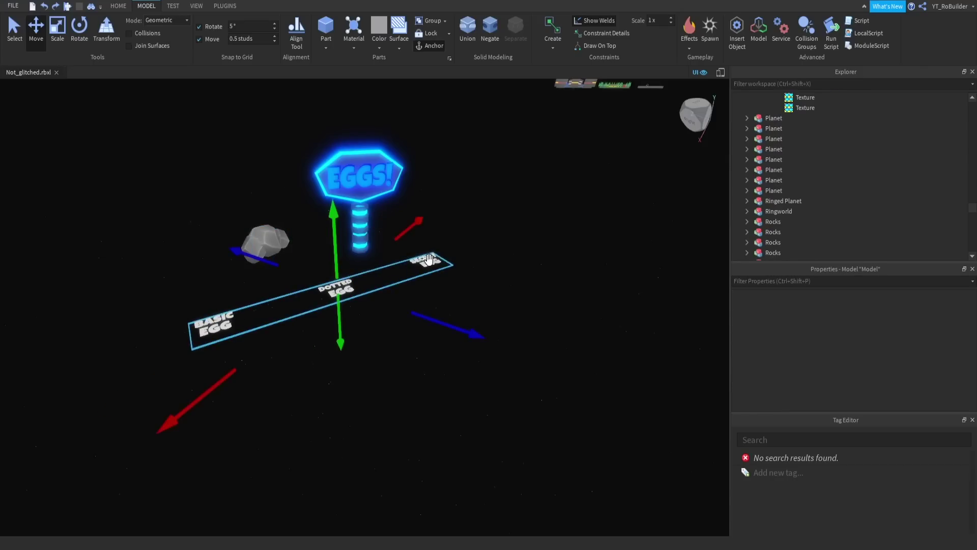
{"action": "right_click_drag", "start_coordinate": [372, 257], "coordinate": [376, 251]}
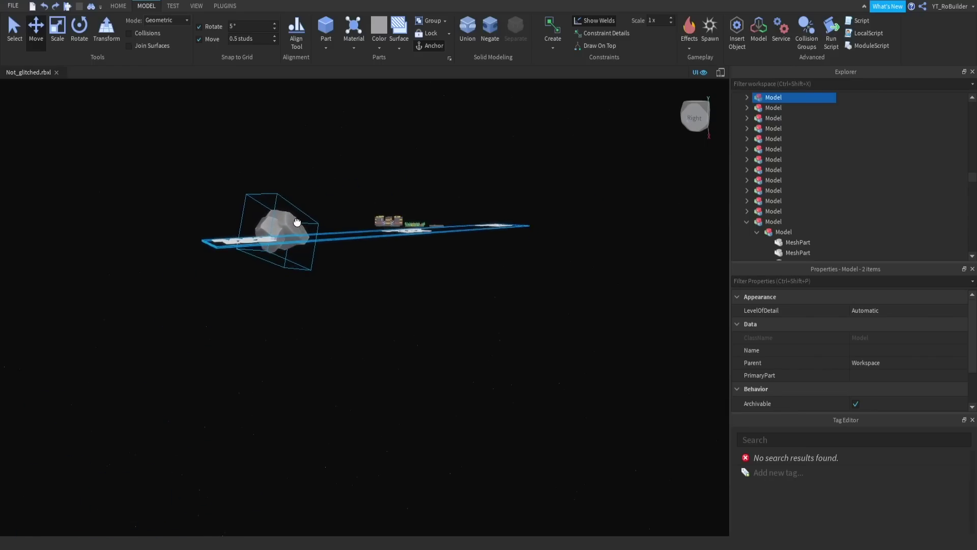
{"action": "key", "text": "f"}
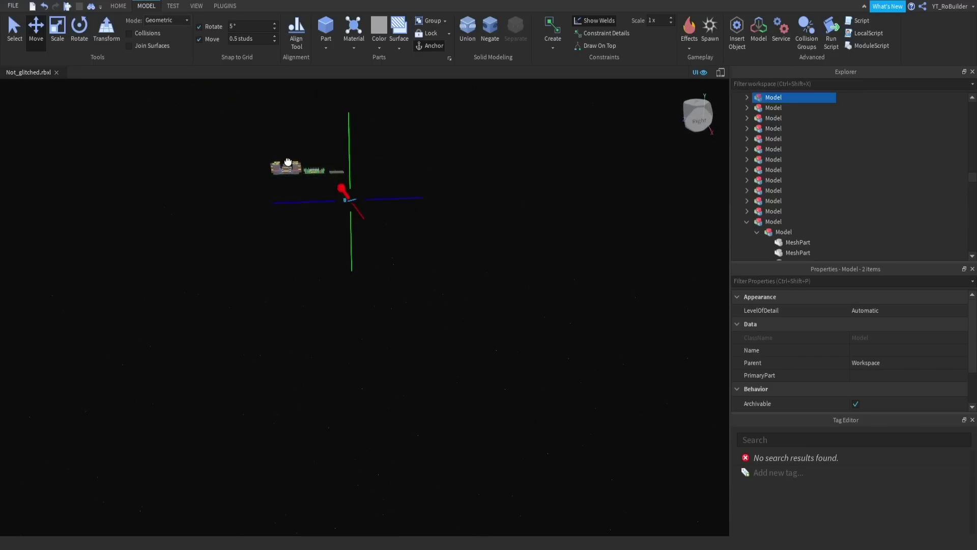
{"action": "right_click_drag", "start_coordinate": [309, 191], "coordinate": [309, 191]}
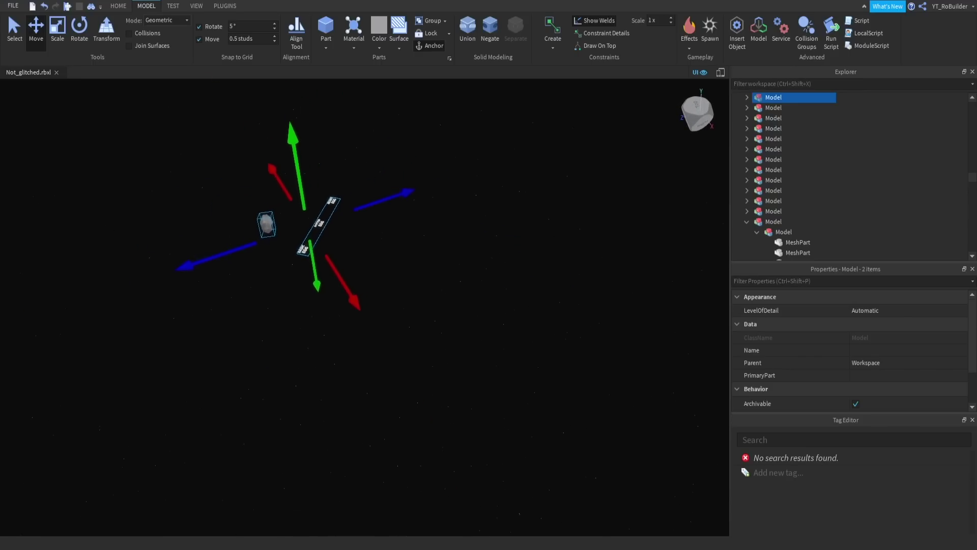
{"action": "right_click_drag", "start_coordinate": [341, 360], "coordinate": [340, 358]}
{"action": "left_click_drag", "start_coordinate": [340, 359], "coordinate": [402, 336]}
{"action": "key", "text": "f"}
Select all eleven planet models in the empty space, including the Ringed Planet and the Ringworld.
{"action": "right_click_drag", "start_coordinate": [451, 377], "coordinate": [453, 366]}
{"action": "scroll", "coordinate": [438, 356], "scroll_direction": "down", "scroll_amount": 10}
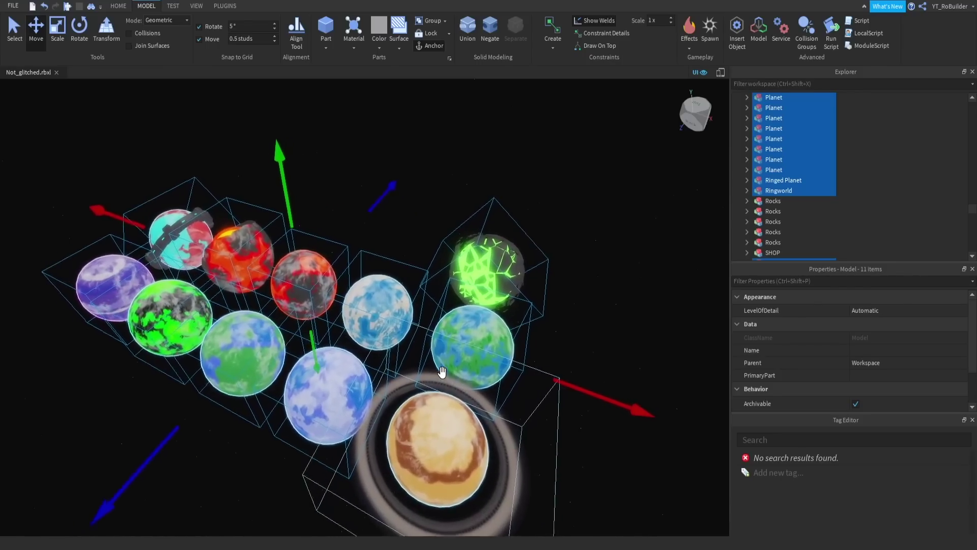
{"action": "scroll", "coordinate": [413, 337], "scroll_direction": "up", "scroll_amount": 5}
{"action": "right_click_drag", "start_coordinate": [413, 338], "coordinate": [413, 337]}
{"action": "scroll", "coordinate": [412, 338], "scroll_direction": "down", "scroll_amount": 8}
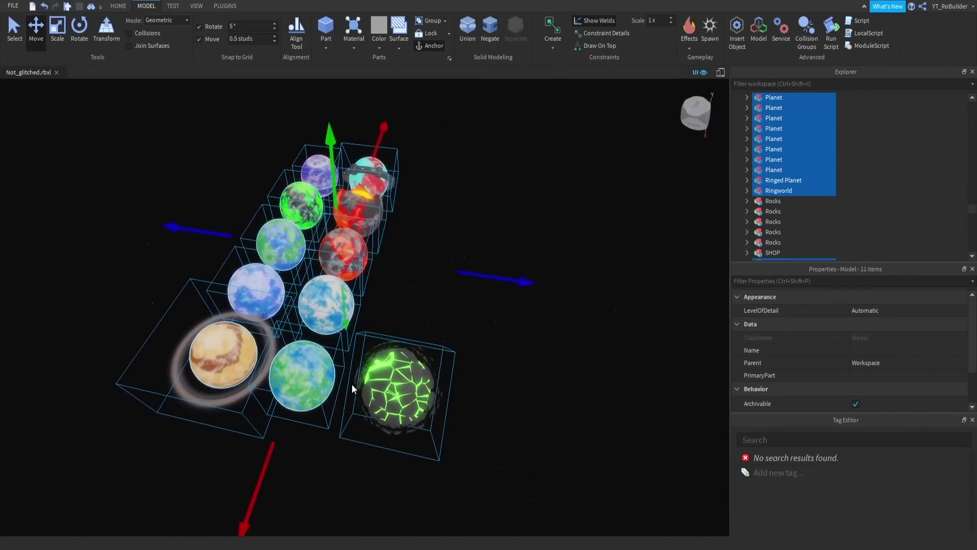
{"action": "scroll", "coordinate": [285, 432], "scroll_direction": "down", "scroll_amount": 6}
{"action": "right_click_drag", "start_coordinate": [291, 407], "coordinate": [301, 368]}
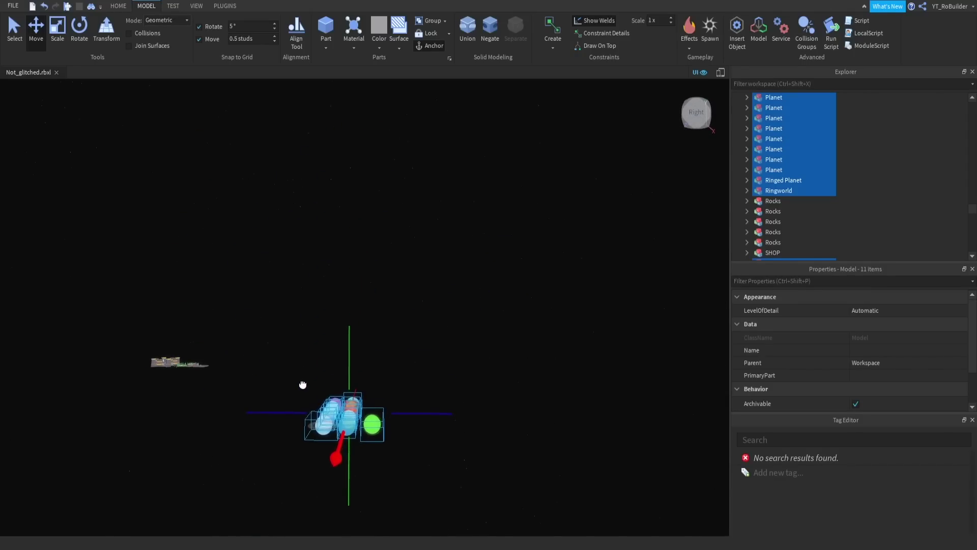
Move the selected planets across the empty space to the area around the original map.
{"action": "left_click_drag", "start_coordinate": [367, 373], "coordinate": [370, 354]}
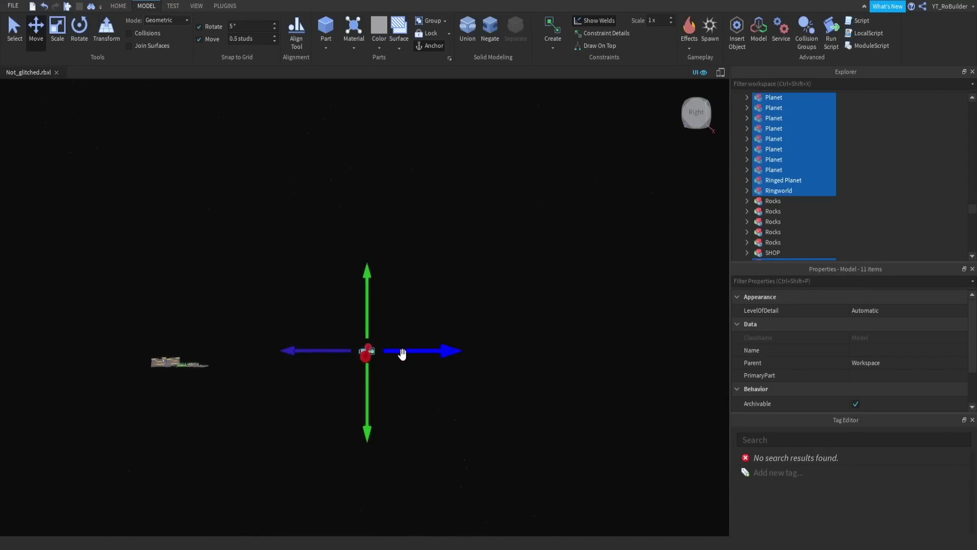
{"action": "key", "text": "f"}
{"action": "right_click_drag", "start_coordinate": [244, 352], "coordinate": [258, 327]}
{"action": "key", "text": "f"}
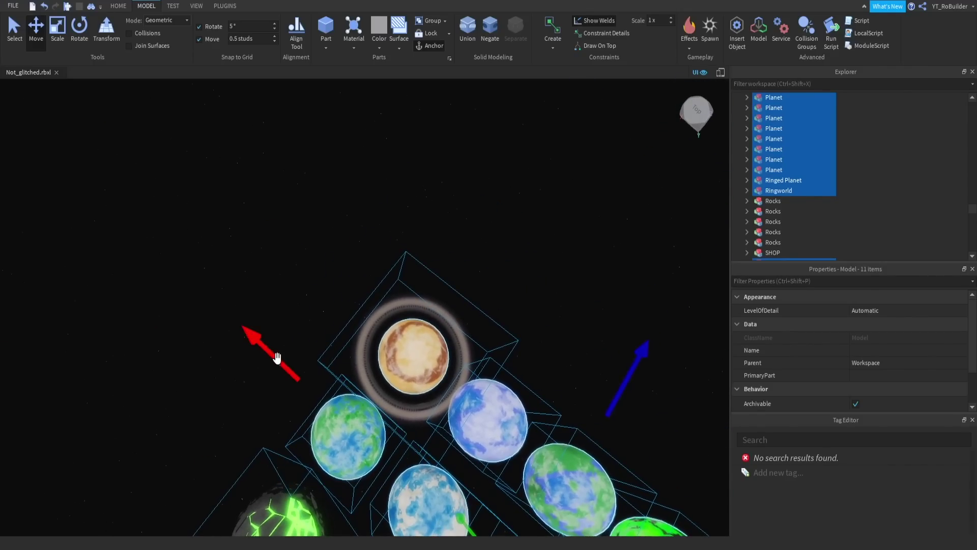
{"action": "middle_click_drag", "start_coordinate": [277, 360], "coordinate": [198, 262]}
{"action": "scroll", "coordinate": [290, 292], "scroll_direction": "down", "scroll_amount": 5}
{"action": "middle_click_drag", "start_coordinate": [215, 296], "coordinate": [328, 268]}
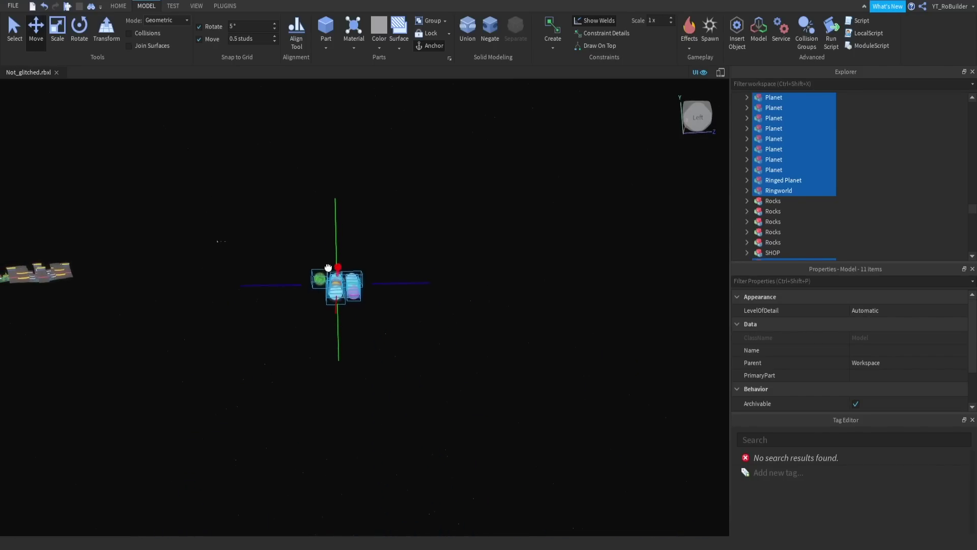
{"action": "key", "text": "f"}
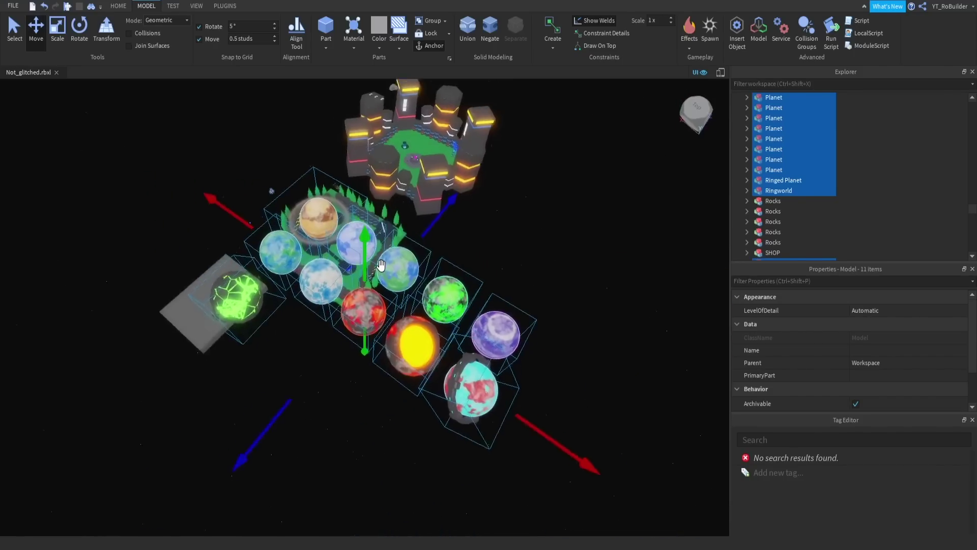
Shift the planets clear of the original map and place the Ringed Planet over by the new map.
{"action": "left_click_drag", "start_coordinate": [594, 302], "coordinate": [634, 301]}
{"action": "left_click", "coordinate": [405, 204]}
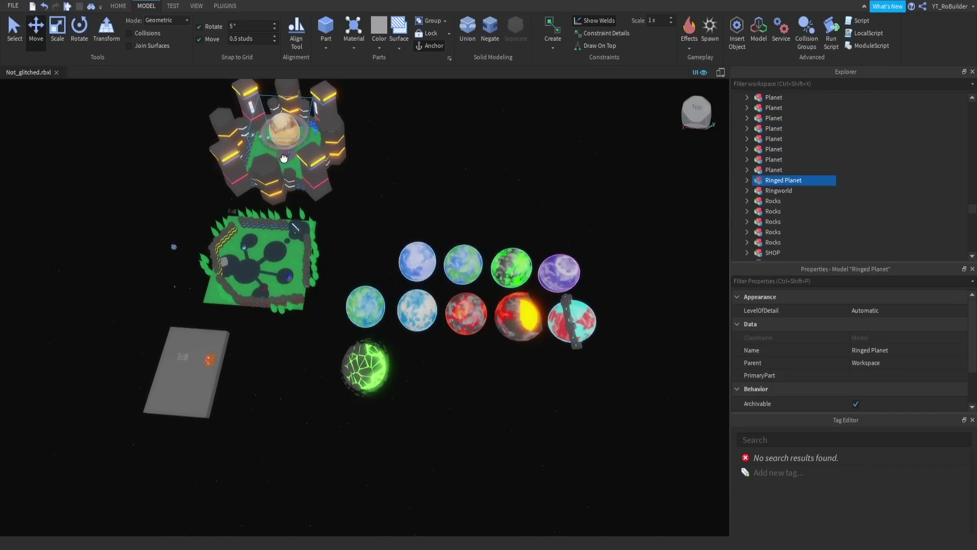
{"action": "left_click", "coordinate": [474, 196]}
Bring the glowing pink portal with its orange base and lollipop from the grey platform onto the new map's green ground.
{"action": "scroll", "coordinate": [354, 214], "scroll_direction": "up", "scroll_amount": 10}
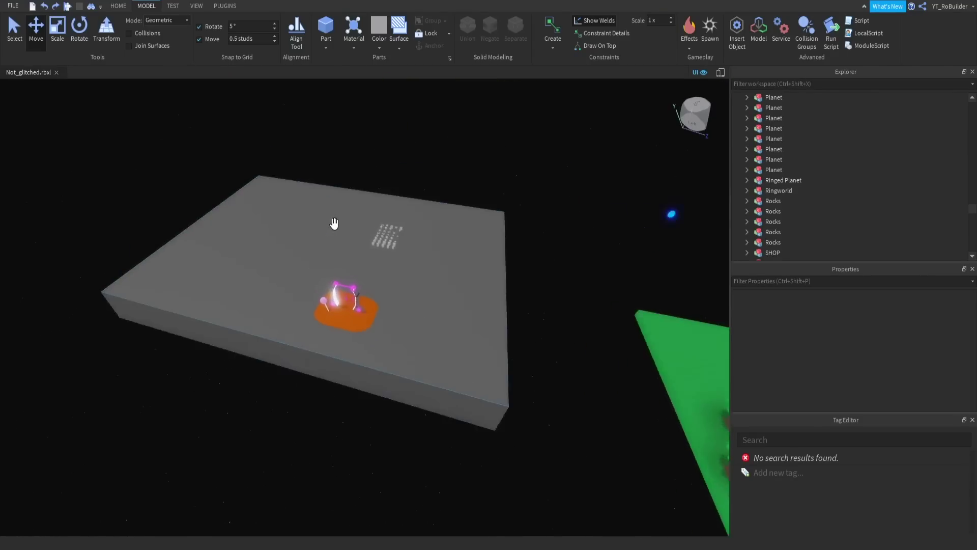
{"action": "scroll", "coordinate": [334, 220], "scroll_direction": "up", "scroll_amount": 10}
{"action": "scroll", "coordinate": [334, 223], "scroll_direction": "up", "scroll_amount": 3}
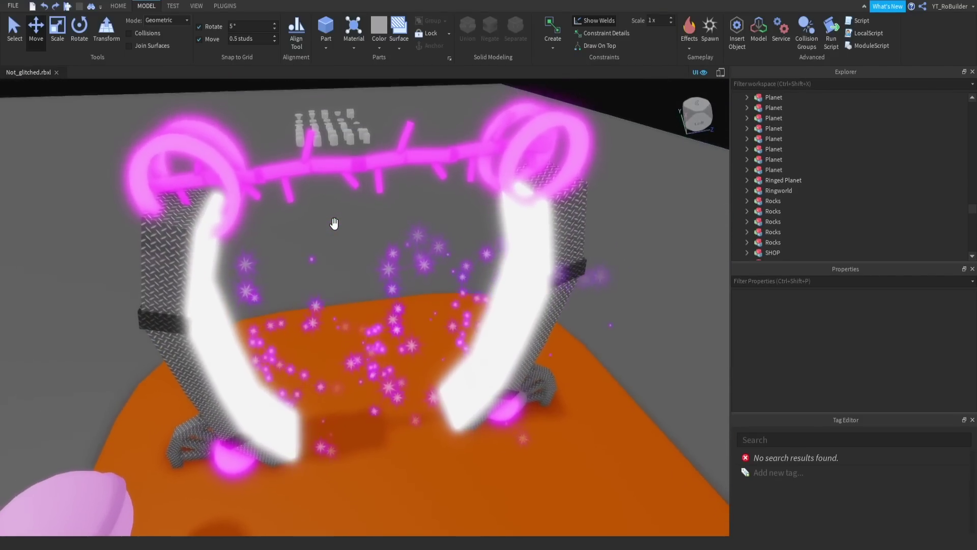
{"action": "scroll", "coordinate": [334, 223], "scroll_direction": "down", "scroll_amount": 6}
{"action": "right_click_drag", "start_coordinate": [334, 223], "coordinate": [334, 223]}
{"action": "scroll", "coordinate": [334, 223], "scroll_direction": "up", "scroll_amount": 6}
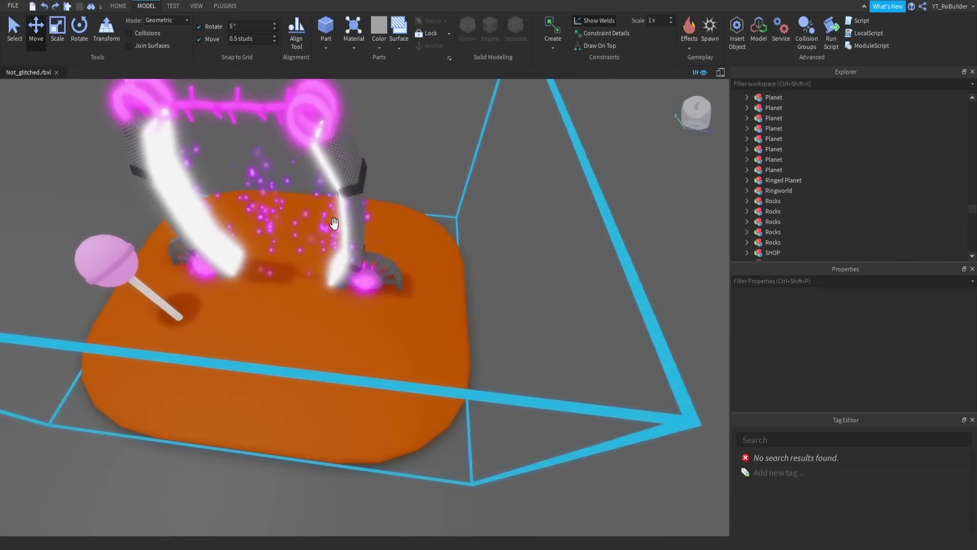
{"action": "scroll", "coordinate": [334, 223], "scroll_direction": "down", "scroll_amount": 10}
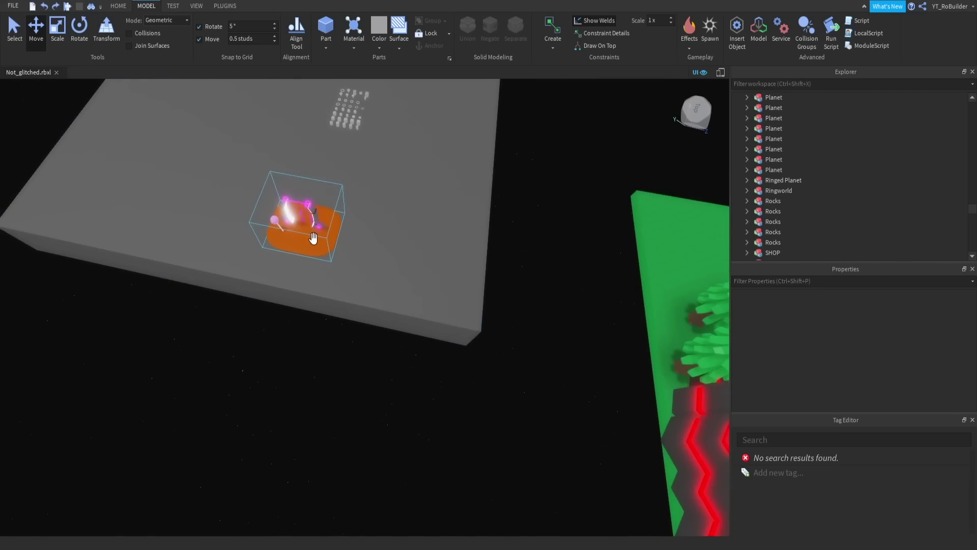
{"action": "left_click", "coordinate": [433, 189]}
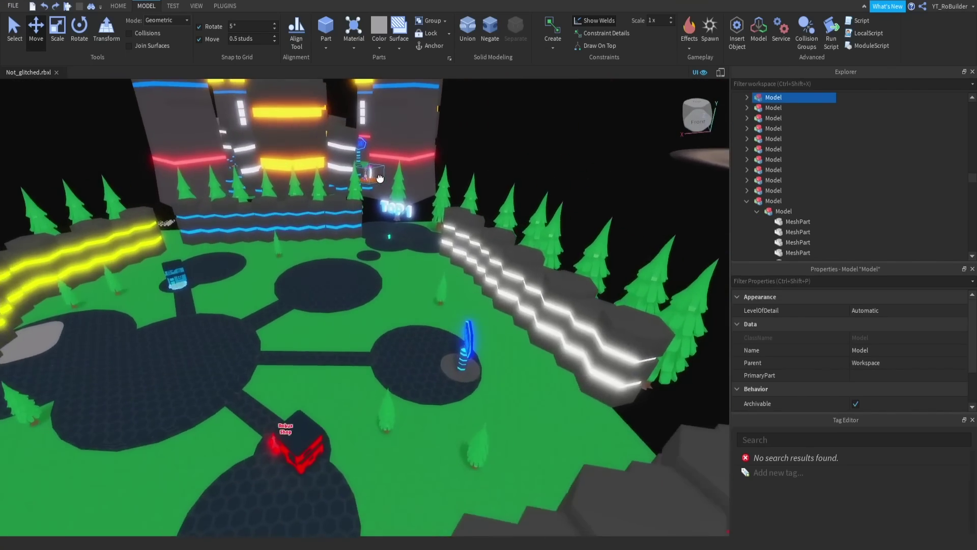
{"action": "scroll", "coordinate": [380, 178], "scroll_direction": "up", "scroll_amount": 15}
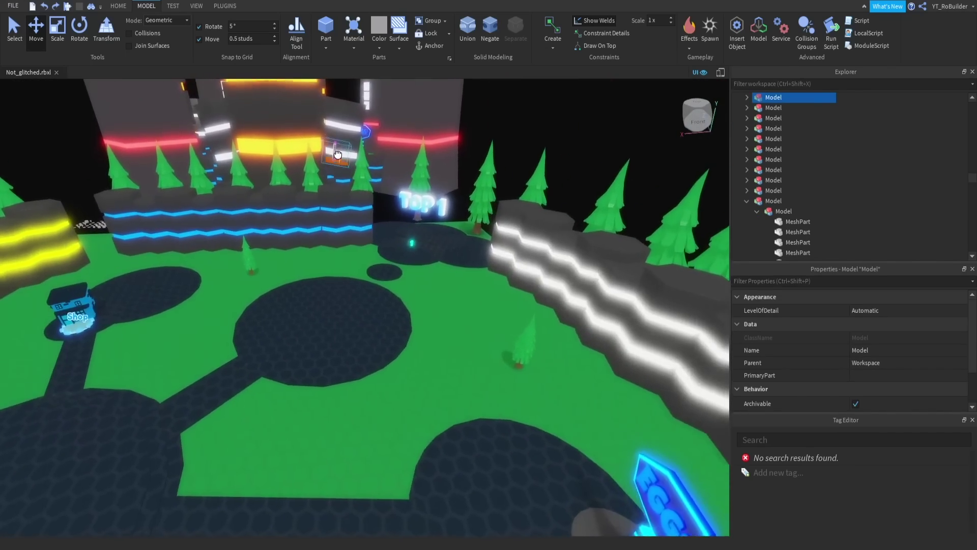
{"action": "key", "text": "f"}
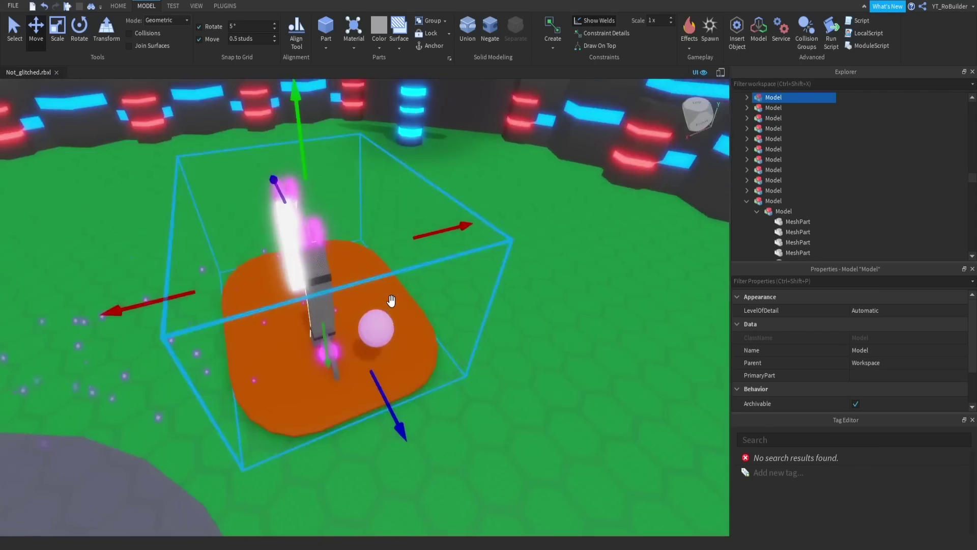
Position the portal near the layered wall behind the red Robux Shop on the new map.
{"action": "right_click_drag", "start_coordinate": [391, 301], "coordinate": [306, 291]}
{"action": "scroll", "coordinate": [393, 299], "scroll_direction": "down", "scroll_amount": 10}
{"action": "scroll", "coordinate": [373, 226], "scroll_direction": "down", "scroll_amount": 3}
{"action": "right_click_drag", "start_coordinate": [373, 226], "coordinate": [329, 260]}
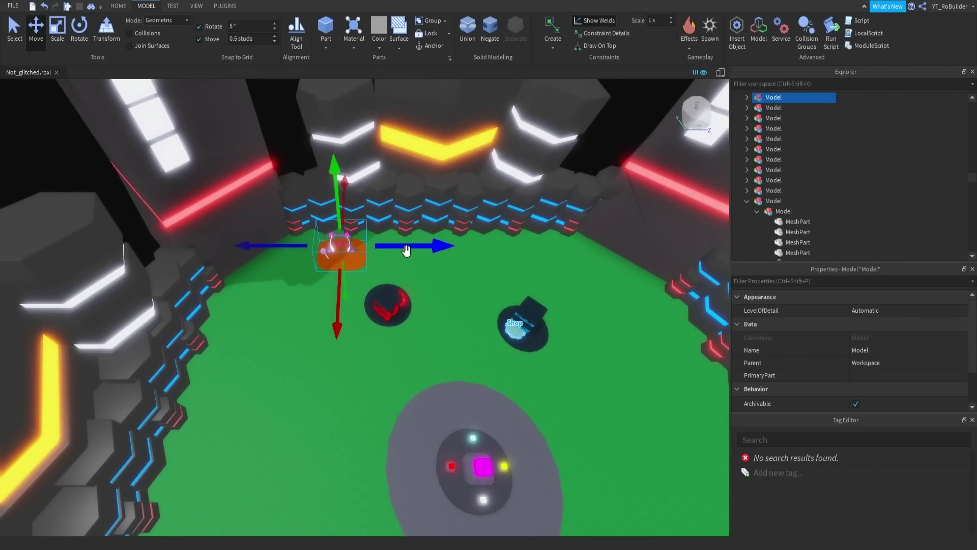
Duplicate the portal into a side-by-side row of five along the wall behind the shops and select all five.
{"action": "key", "text": "ctrl+d"}
{"action": "left_click_drag", "start_coordinate": [400, 249], "coordinate": [441, 247]}
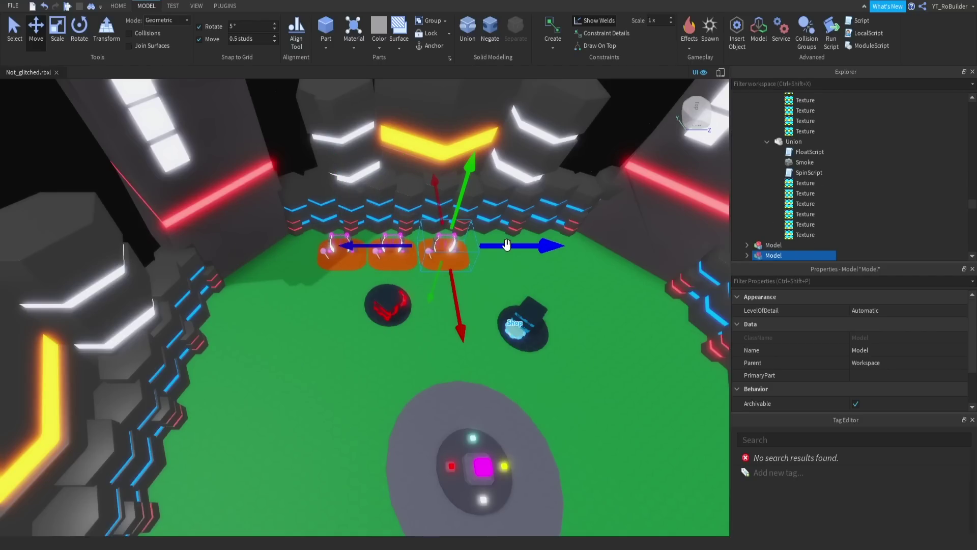
{"action": "right_click_drag", "start_coordinate": [609, 244], "coordinate": [387, 275]}
{"action": "left_click", "coordinate": [358, 281], "text": "ctrl"}
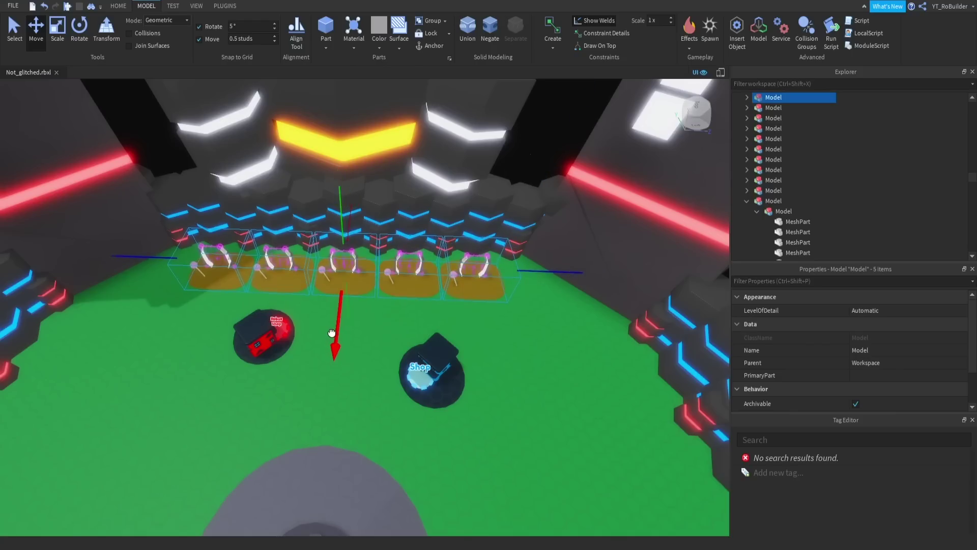
Move the red Robux Shop and the blue Shop to new spots on the green ground around the central grey platform.
{"action": "scroll", "coordinate": [333, 326], "scroll_direction": "down", "scroll_amount": 3}
{"action": "right_click_drag", "start_coordinate": [388, 334], "coordinate": [294, 348]}
{"action": "left_click", "coordinate": [364, 320]}
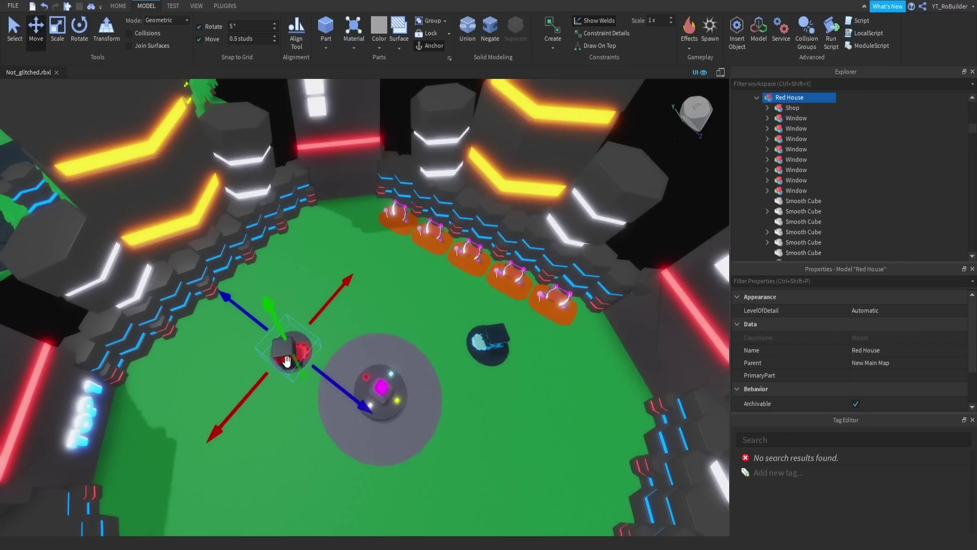
{"action": "left_click_drag", "start_coordinate": [496, 342], "coordinate": [400, 335]}
{"action": "scroll", "coordinate": [397, 319], "scroll_direction": "up", "scroll_amount": 5}
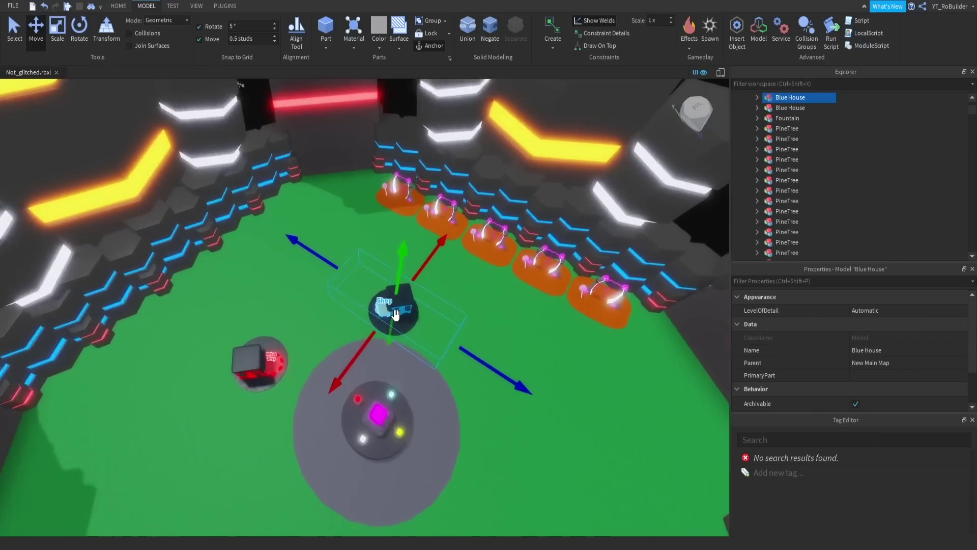
Delete the dark round base parts under the blue Shop and the red Robux Shop.
{"action": "left_click", "coordinate": [479, 316]}
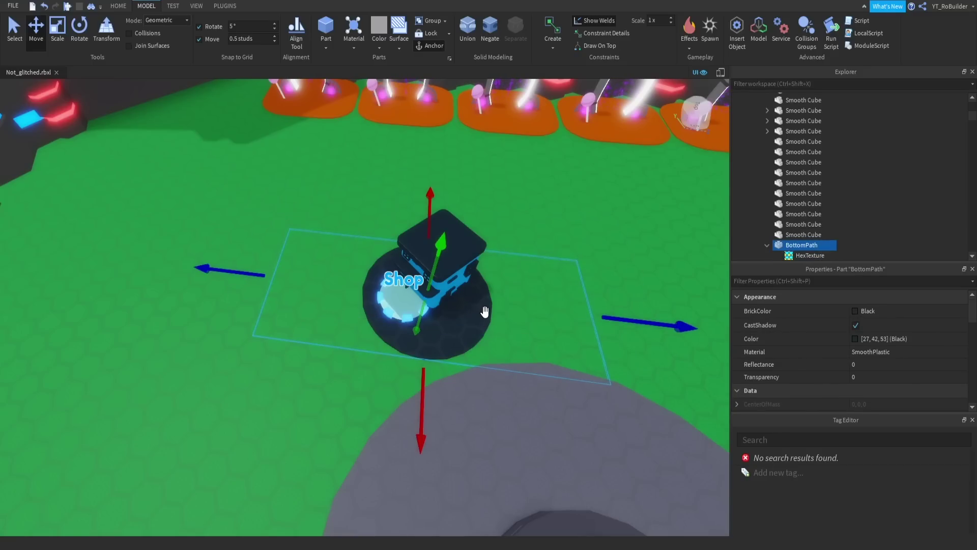
{"action": "key", "text": "Delete"}
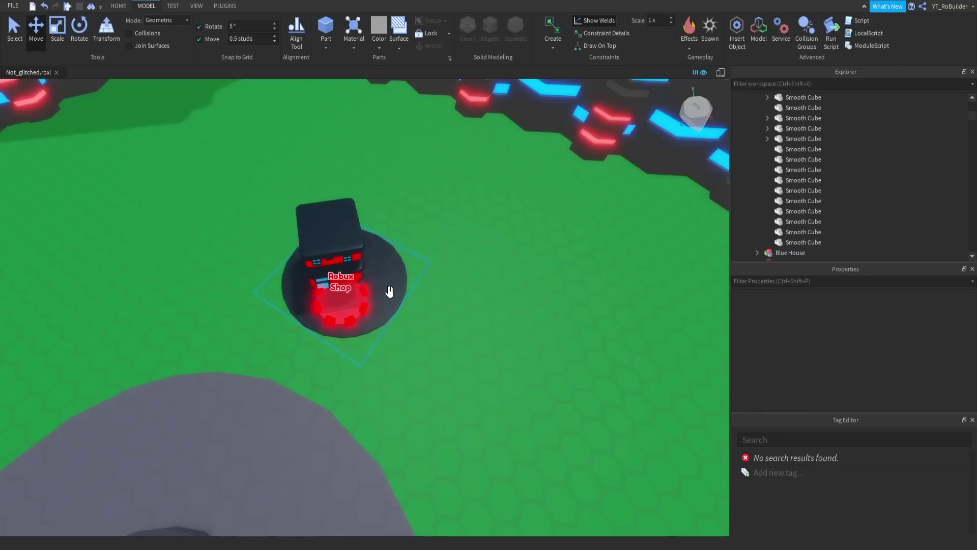
{"action": "left_click", "coordinate": [388, 290]}
{"action": "key", "text": "Delete"}
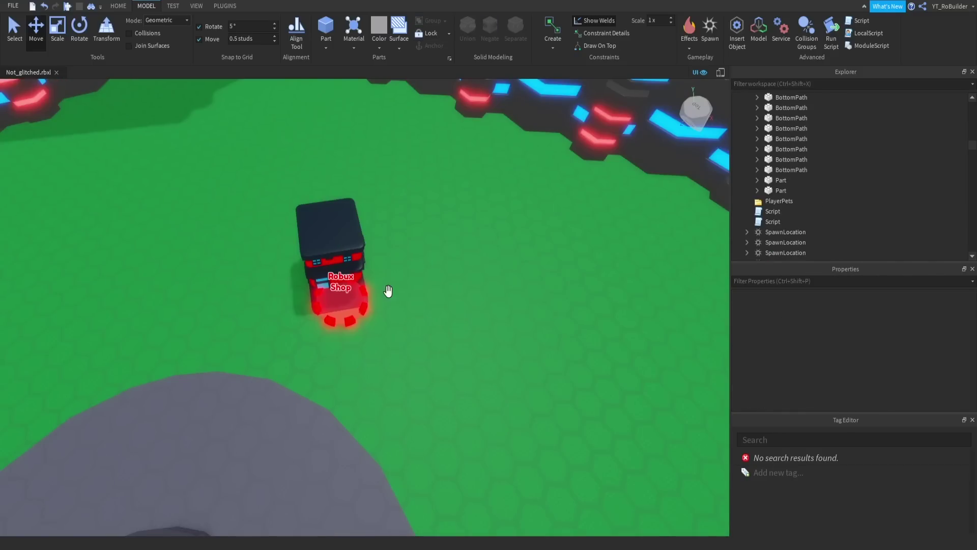
Select the brick accents and both windows on the blue shop's side wall, turn off move snapping and nudge them outward.
{"action": "right_click_drag", "start_coordinate": [373, 279], "coordinate": [402, 329]}
{"action": "scroll", "coordinate": [373, 279], "scroll_direction": "up", "scroll_amount": 6}
{"action": "scroll", "coordinate": [375, 280], "scroll_direction": "down", "scroll_amount": 5}
{"action": "left_click", "coordinate": [364, 283]}
{"action": "left_click", "coordinate": [323, 259]}
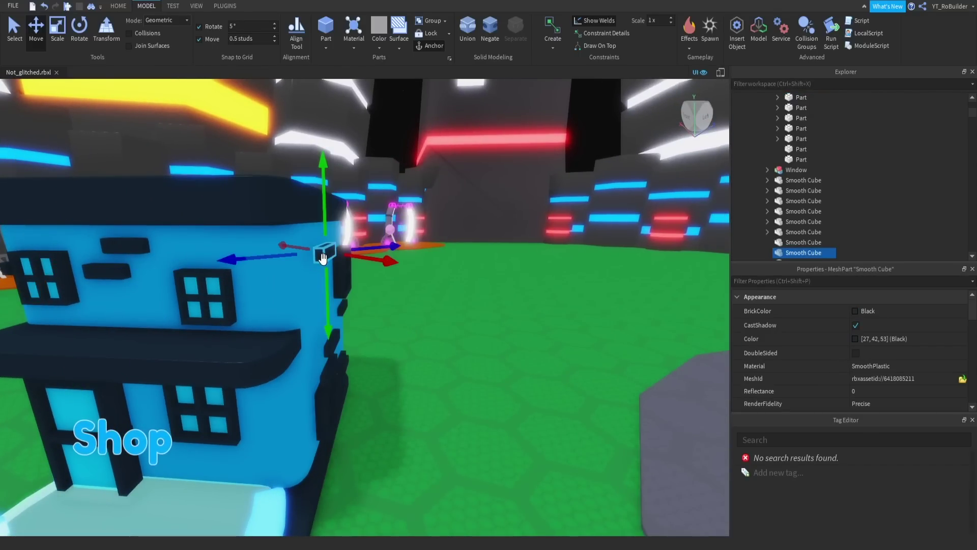
{"action": "scroll", "coordinate": [290, 364], "scroll_direction": "up", "scroll_amount": 5}
{"action": "left_click", "coordinate": [303, 384], "text": "ctrl"}
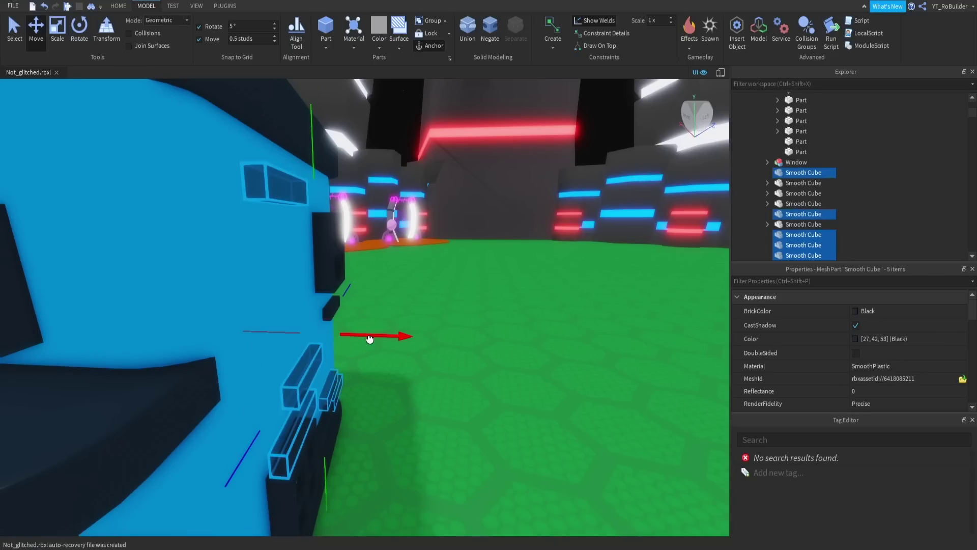
{"action": "right_click_drag", "start_coordinate": [327, 312], "coordinate": [315, 271]}
{"action": "left_click", "coordinate": [315, 271], "text": "ctrl"}
{"action": "left_click", "coordinate": [320, 268], "text": "ctrl"}
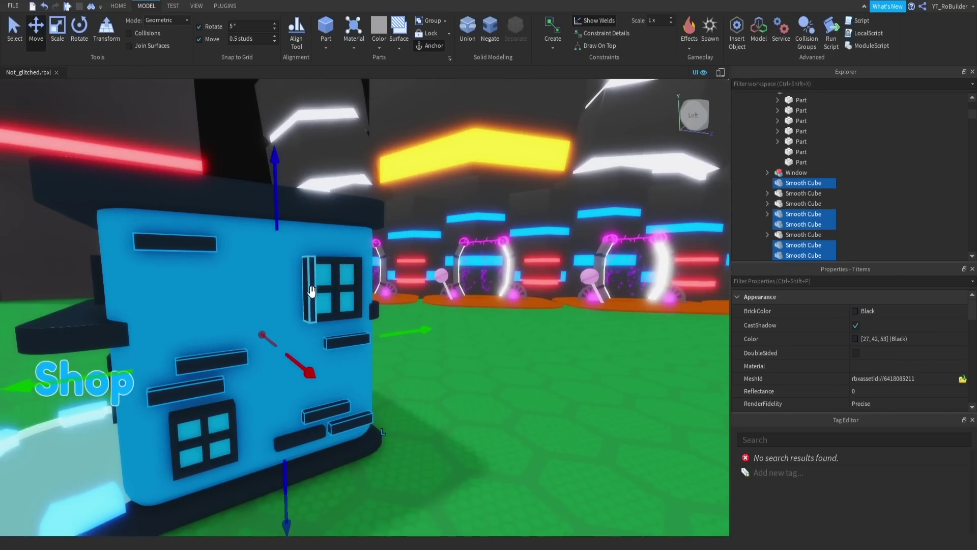
{"action": "left_click", "coordinate": [333, 264], "text": "ctrl"}
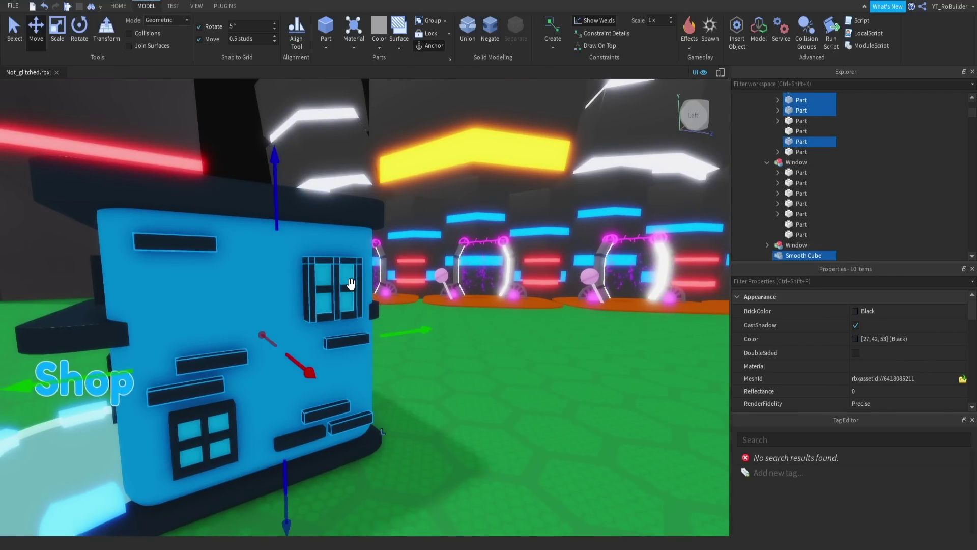
{"action": "left_click", "coordinate": [347, 298], "text": "ctrl"}
{"action": "right_click_drag", "start_coordinate": [347, 298], "coordinate": [453, 308]}
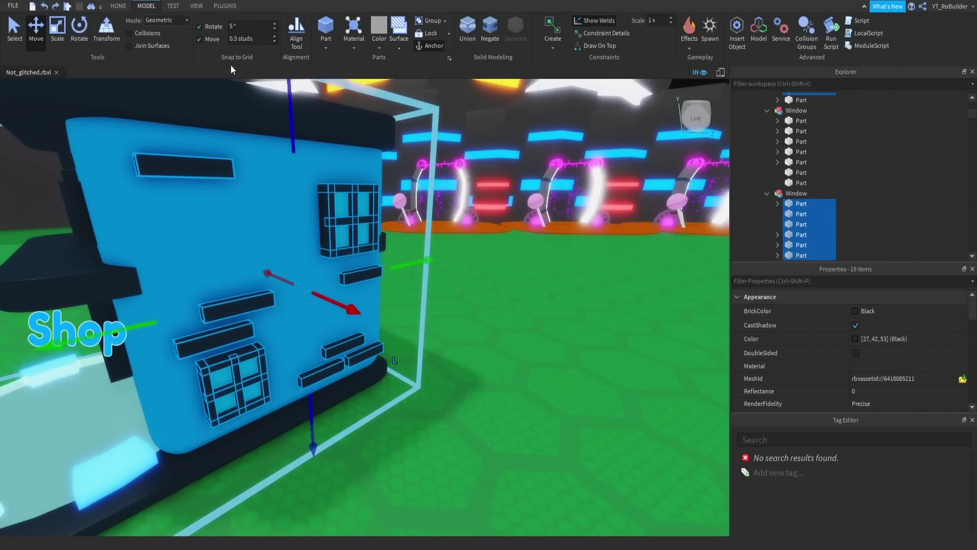
{"action": "left_click", "coordinate": [207, 41]}
{"action": "right_click_drag", "start_coordinate": [391, 231], "coordinate": [391, 232]}
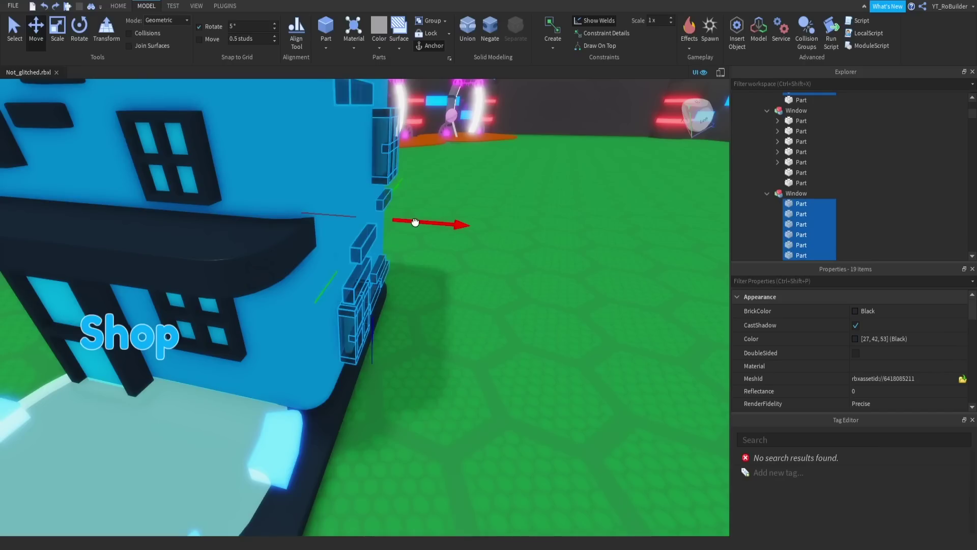
{"action": "left_click", "coordinate": [406, 219]}
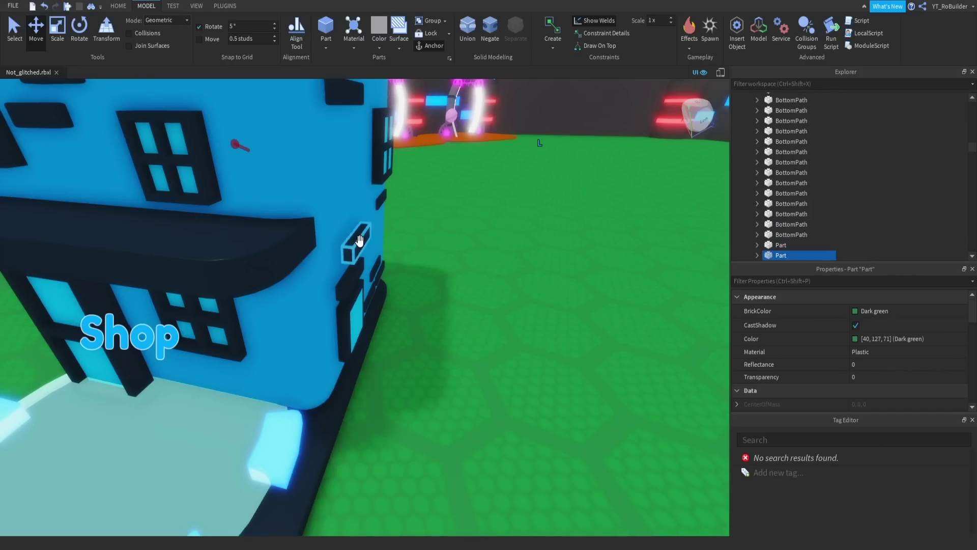
Scale the dark awning above the blue shop's door wider so it overhangs the front wall on both sides.
{"action": "scroll", "coordinate": [347, 275], "scroll_direction": "down", "scroll_amount": 5}
{"action": "key", "text": "ctrl+3"}
{"action": "right_click_drag", "start_coordinate": [319, 311], "coordinate": [319, 312]}
{"action": "scroll", "coordinate": [319, 312], "scroll_direction": "up", "scroll_amount": 5}
{"action": "scroll", "coordinate": [314, 315], "scroll_direction": "down", "scroll_amount": 2}
{"action": "scroll", "coordinate": [314, 315], "scroll_direction": "down", "scroll_amount": 1}
{"action": "left_click", "coordinate": [322, 267]}
{"action": "right_click_drag", "start_coordinate": [323, 266], "coordinate": [363, 267]}
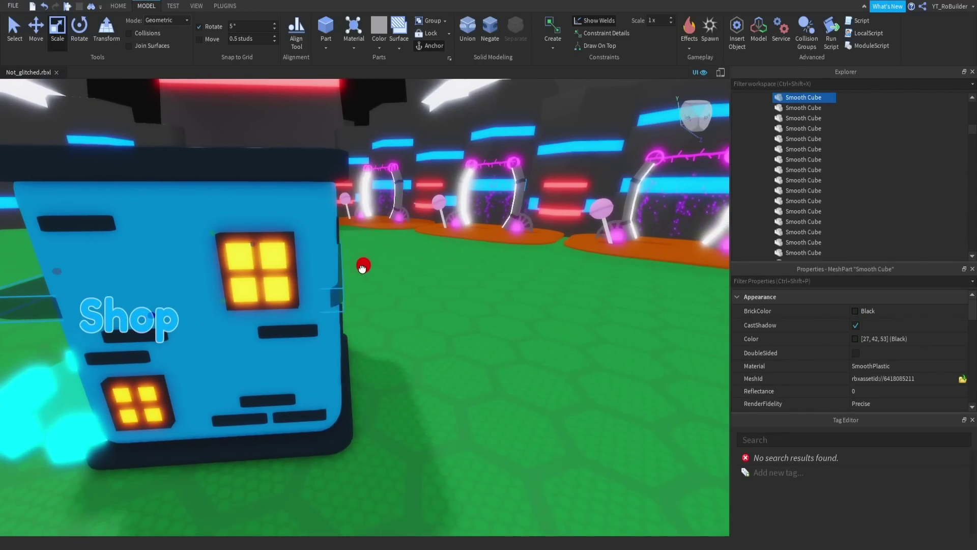
{"action": "scroll", "coordinate": [374, 295], "scroll_direction": "down", "scroll_amount": 2}
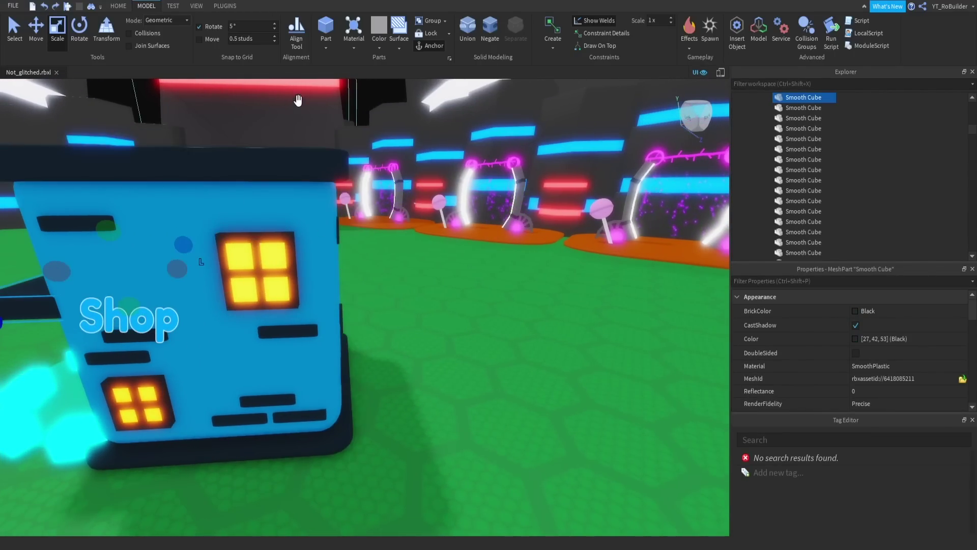
{"action": "right_click_drag", "start_coordinate": [327, 271], "coordinate": [415, 254]}
{"action": "scroll", "coordinate": [323, 269], "scroll_direction": "up", "scroll_amount": 3}
{"action": "scroll", "coordinate": [322, 271], "scroll_direction": "down", "scroll_amount": 3}
{"action": "scroll", "coordinate": [415, 254], "scroll_direction": "up", "scroll_amount": 5}
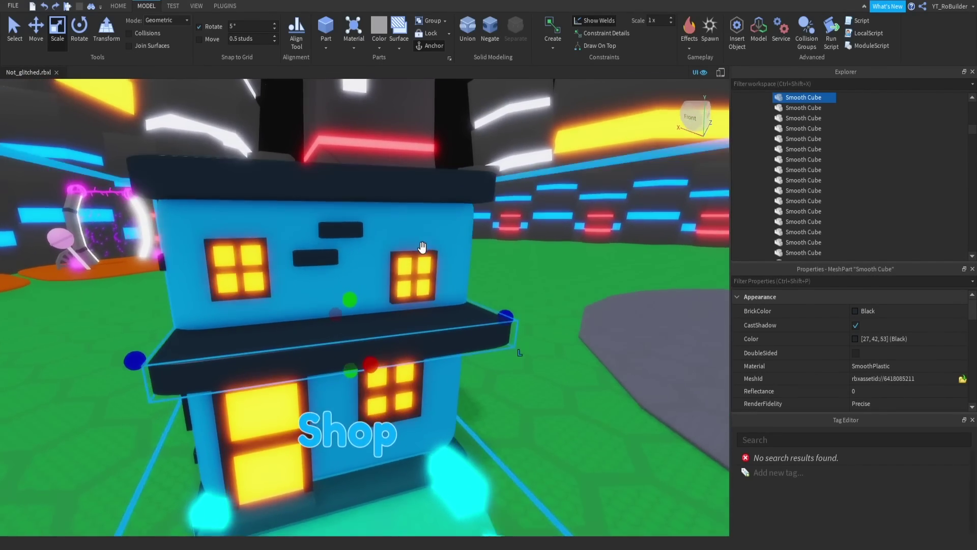
Select all the dark brick accents on the blue shop's walls and recolour them a deeper blue than the walls.
{"action": "scroll", "coordinate": [398, 301], "scroll_direction": "down", "scroll_amount": 3}
{"action": "scroll", "coordinate": [397, 299], "scroll_direction": "up", "scroll_amount": 5}
{"action": "right_click_drag", "start_coordinate": [397, 299], "coordinate": [397, 301]}
{"action": "scroll", "coordinate": [341, 289], "scroll_direction": "up", "scroll_amount": 3}
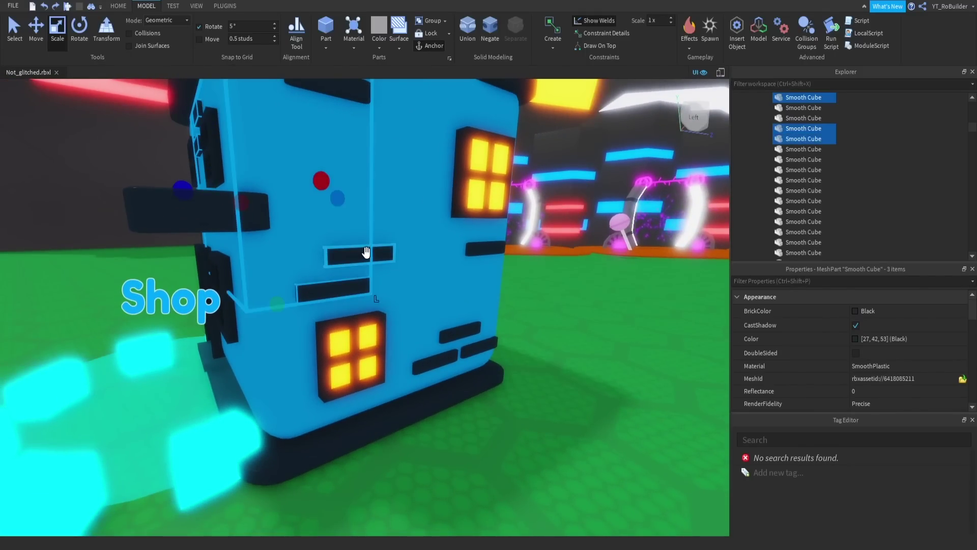
{"action": "left_click", "coordinate": [366, 252], "text": "ctrl"}
{"action": "right_click_drag", "start_coordinate": [367, 252], "coordinate": [387, 235]}
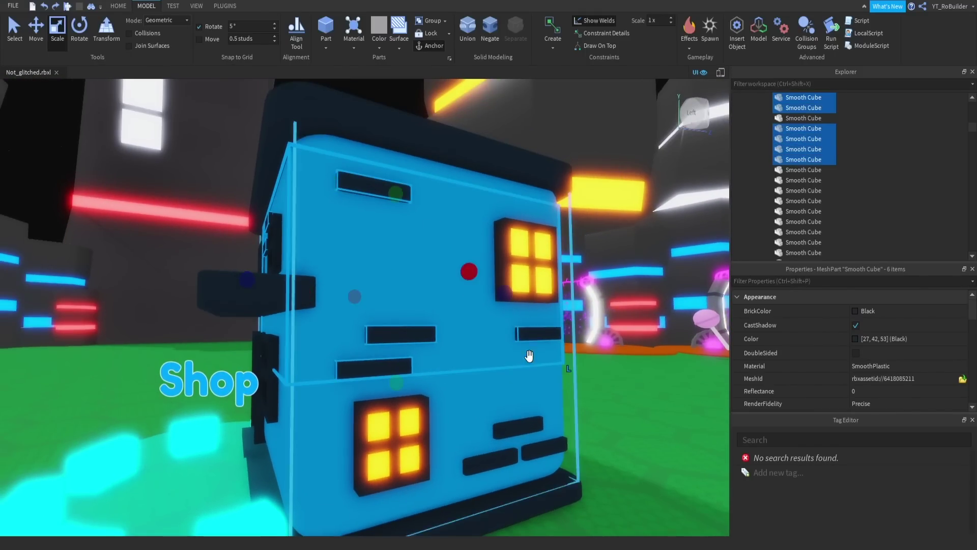
{"action": "left_click", "coordinate": [498, 458], "text": "ctrl"}
{"action": "right_click_drag", "start_coordinate": [542, 458], "coordinate": [364, 402]}
{"action": "left_click", "coordinate": [378, 386], "text": "ctrl"}
{"action": "left_click", "coordinate": [532, 380], "text": "ctrl"}
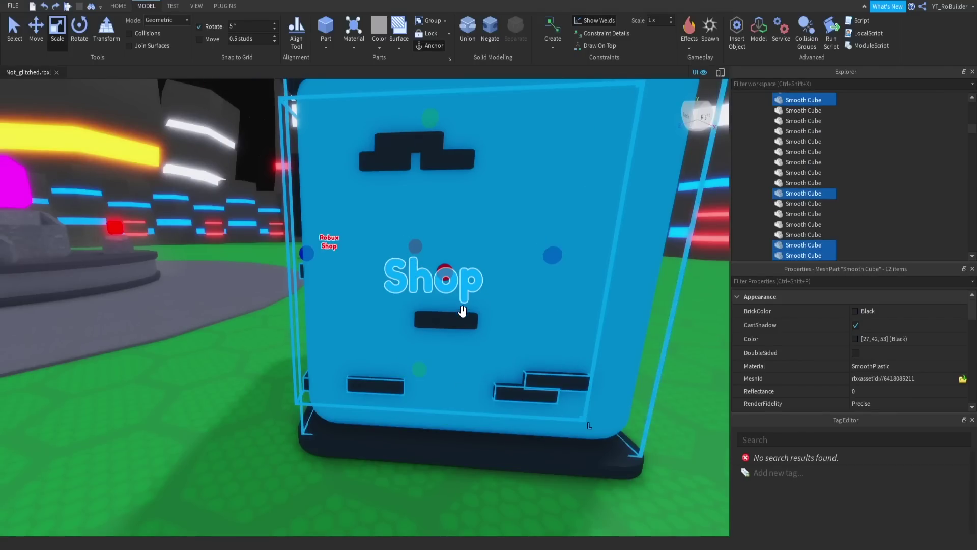
{"action": "left_click", "coordinate": [465, 319], "text": "ctrl"}
{"action": "left_click", "coordinate": [399, 160], "text": "ctrl"}
{"action": "right_click_drag", "start_coordinate": [399, 160], "coordinate": [502, 168]}
{"action": "left_click", "coordinate": [502, 168], "text": "ctrl"}
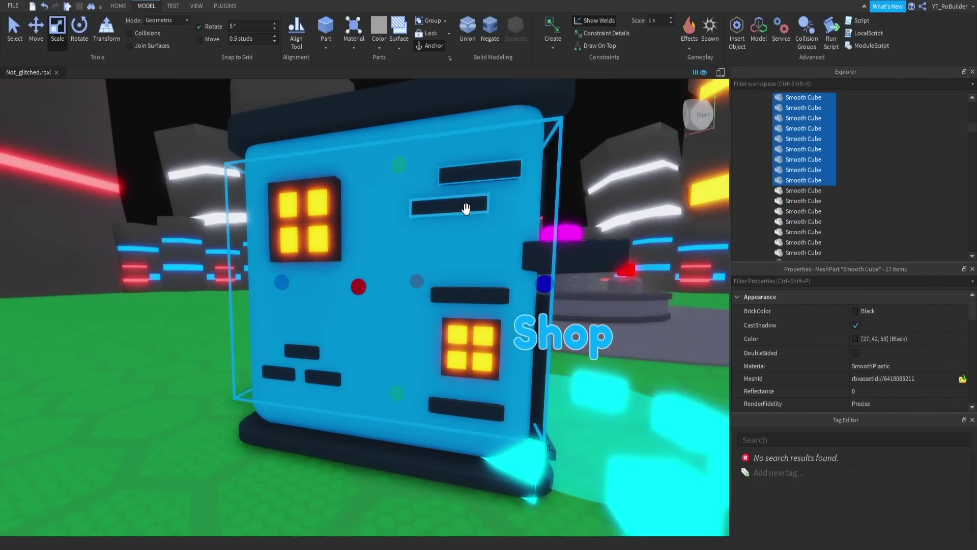
{"action": "left_click", "coordinate": [465, 207], "text": "ctrl"}
{"action": "left_click", "coordinate": [464, 290], "text": "ctrl"}
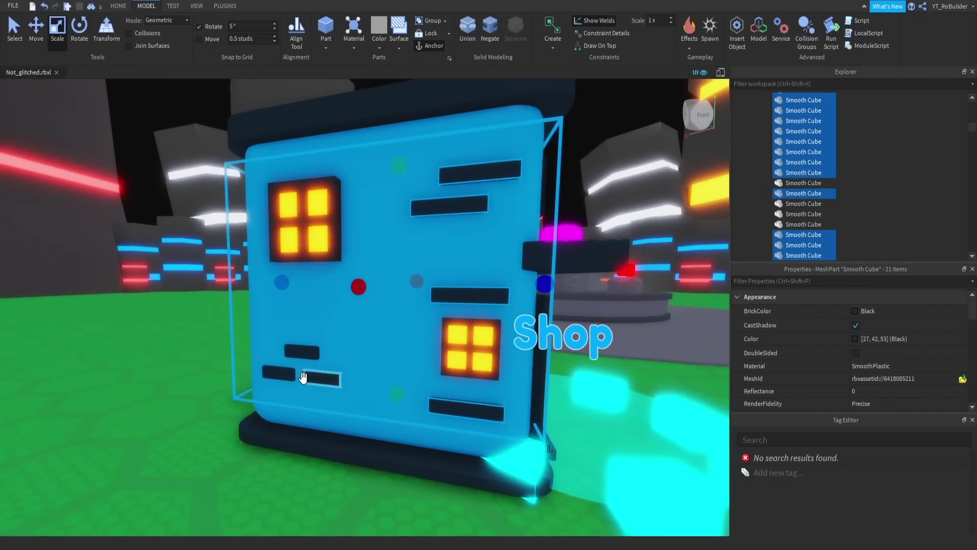
{"action": "left_click", "coordinate": [308, 357], "text": "ctrl"}
{"action": "scroll", "coordinate": [388, 316], "scroll_direction": "down", "scroll_amount": 5}
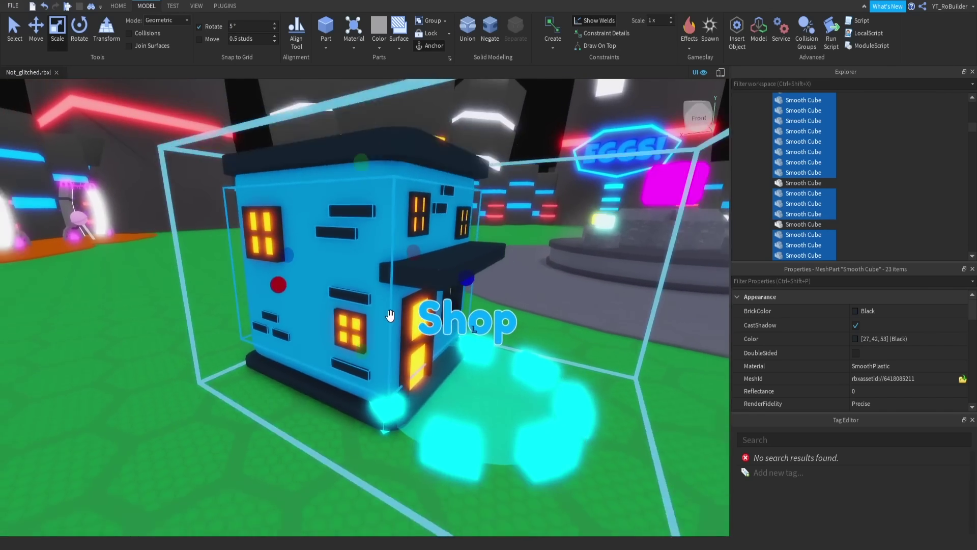
{"action": "scroll", "coordinate": [389, 315], "scroll_direction": "up", "scroll_amount": 8}
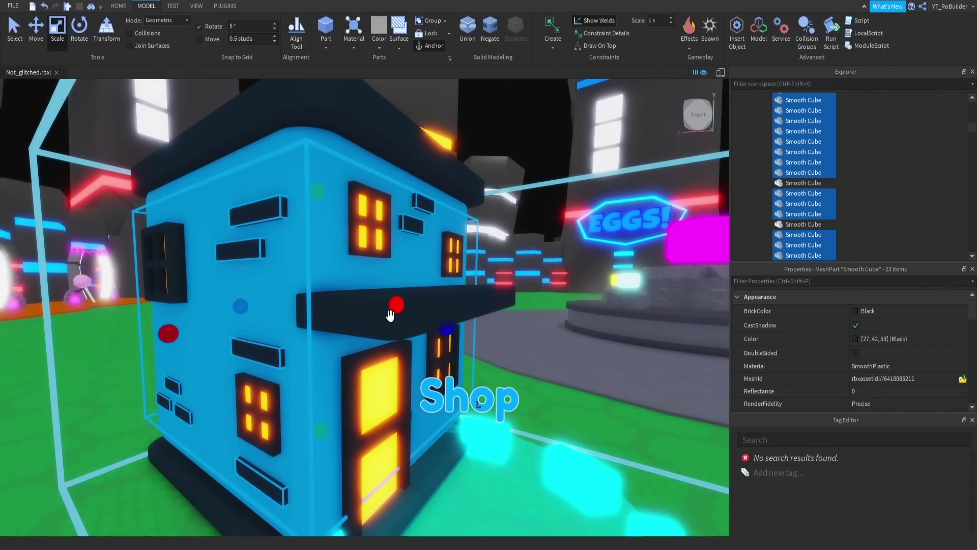
{"action": "right_click_drag", "start_coordinate": [389, 315], "coordinate": [583, 336]}
{"action": "left_click", "coordinate": [842, 315]}
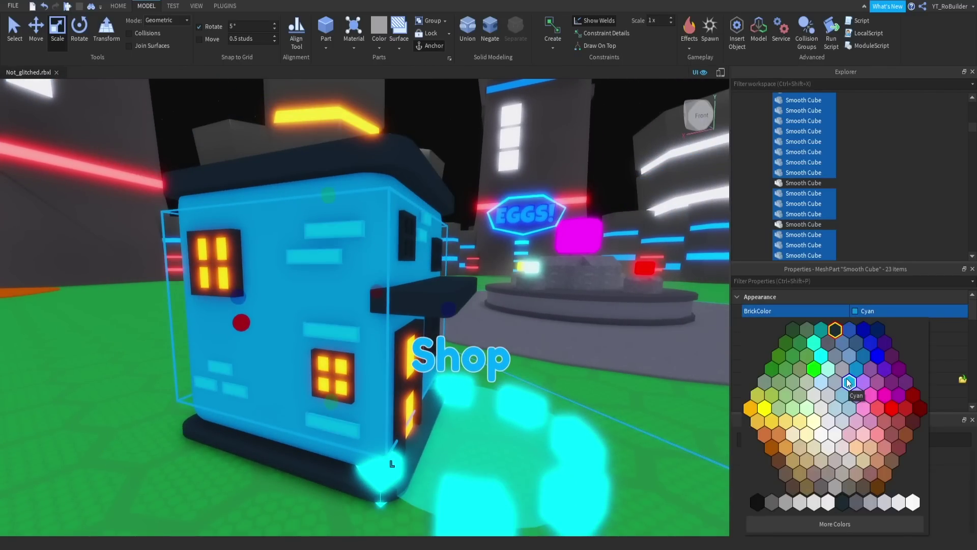
{"action": "left_click", "coordinate": [870, 344]}
{"action": "scroll", "coordinate": [391, 299], "scroll_direction": "up", "scroll_amount": 5}
{"action": "scroll", "coordinate": [391, 299], "scroll_direction": "down", "scroll_amount": 10}
{"action": "right_click_drag", "start_coordinate": [391, 299], "coordinate": [395, 307]}
{"action": "left_click", "coordinate": [391, 299]}
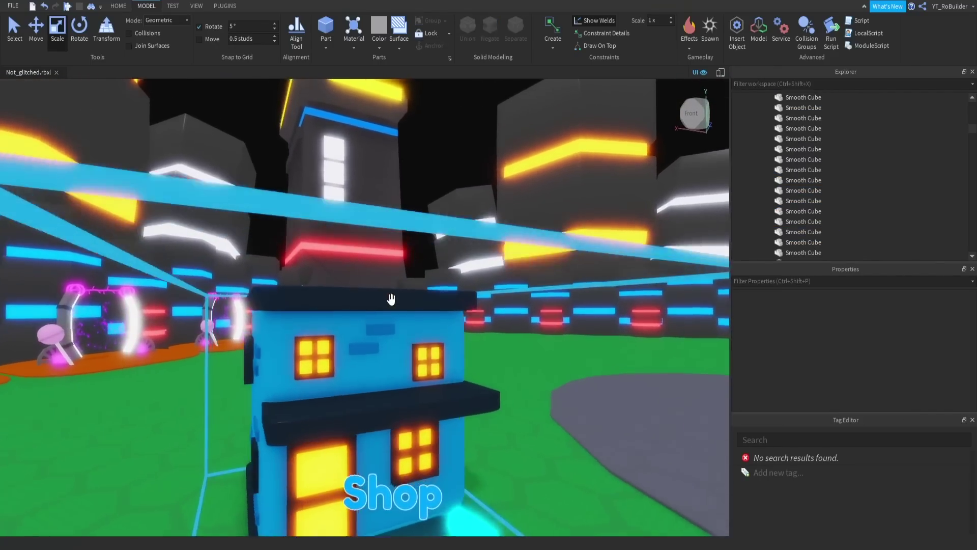
Select all parts of the upper window on the blue shop's side wall and adjust how far it sits out from the wall.
{"action": "scroll", "coordinate": [391, 299], "scroll_direction": "up", "scroll_amount": 5}
{"action": "scroll", "coordinate": [391, 299], "scroll_direction": "down", "scroll_amount": 5}
{"action": "scroll", "coordinate": [390, 297], "scroll_direction": "up", "scroll_amount": 5}
{"action": "left_click", "coordinate": [426, 284]}
{"action": "left_click", "coordinate": [451, 308], "text": "shift"}
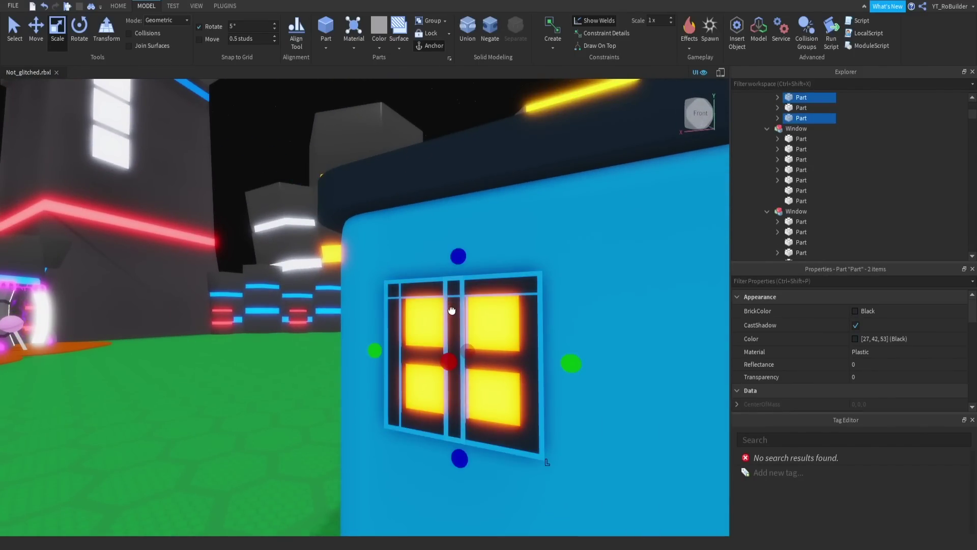
{"action": "left_click", "coordinate": [512, 352], "text": "shift"}
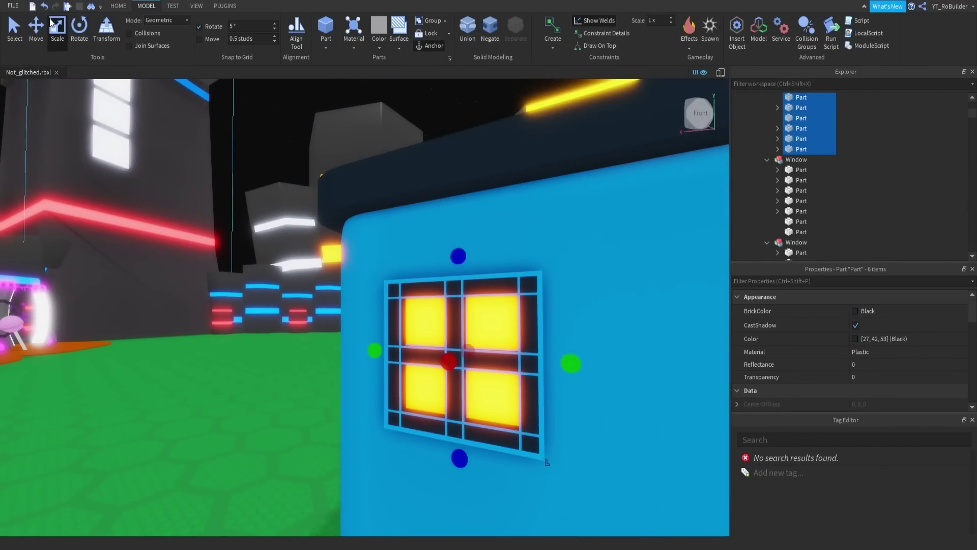
{"action": "left_click", "coordinate": [36, 28]}
{"action": "right_click_drag", "start_coordinate": [326, 254], "coordinate": [233, 305]}
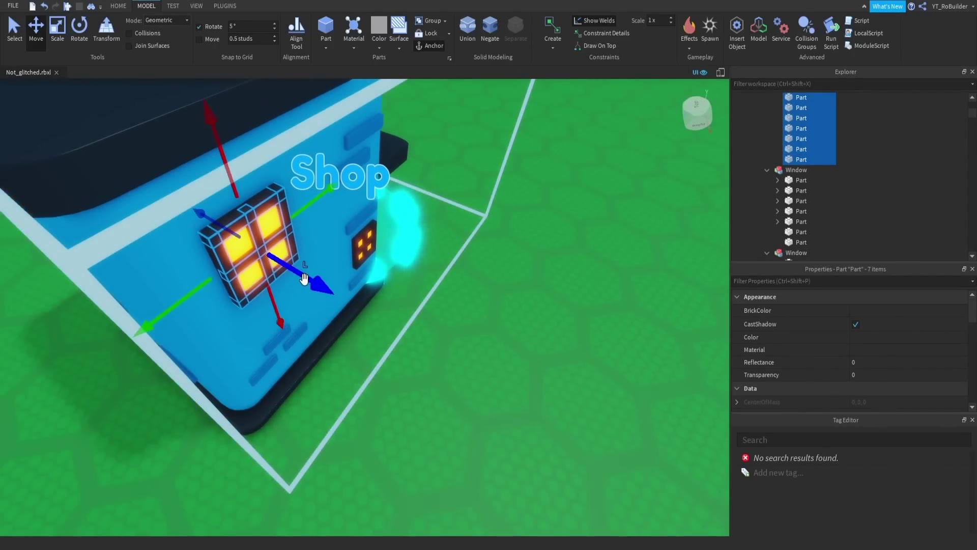
{"action": "scroll", "coordinate": [303, 278], "scroll_direction": "down", "scroll_amount": 5}
{"action": "right_click_drag", "start_coordinate": [326, 254], "coordinate": [382, 240]}
{"action": "left_click", "coordinate": [382, 240]}
Select the whole Blue House model and scale it up.
{"action": "scroll", "coordinate": [384, 231], "scroll_direction": "up", "scroll_amount": 5}
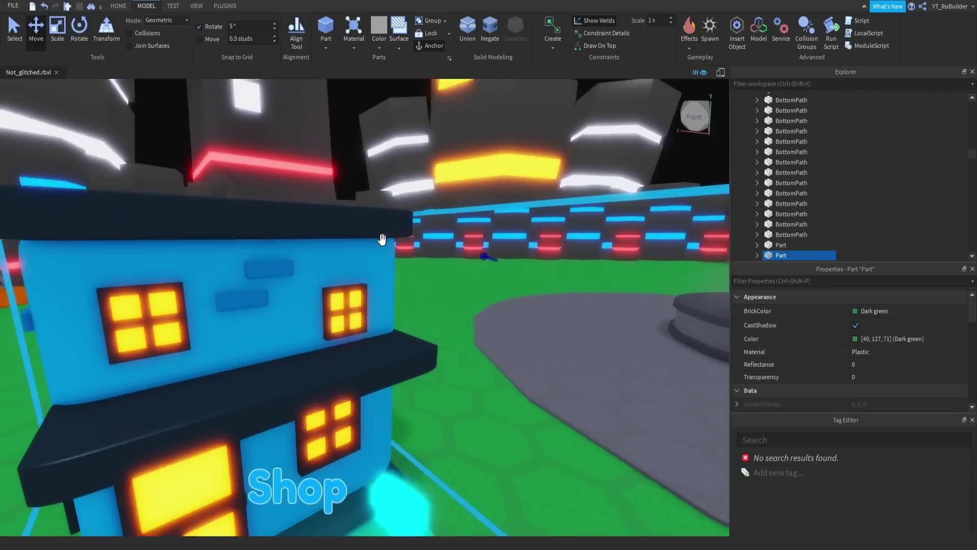
{"action": "scroll", "coordinate": [379, 227], "scroll_direction": "down", "scroll_amount": 5}
{"action": "left_click", "coordinate": [380, 223]}
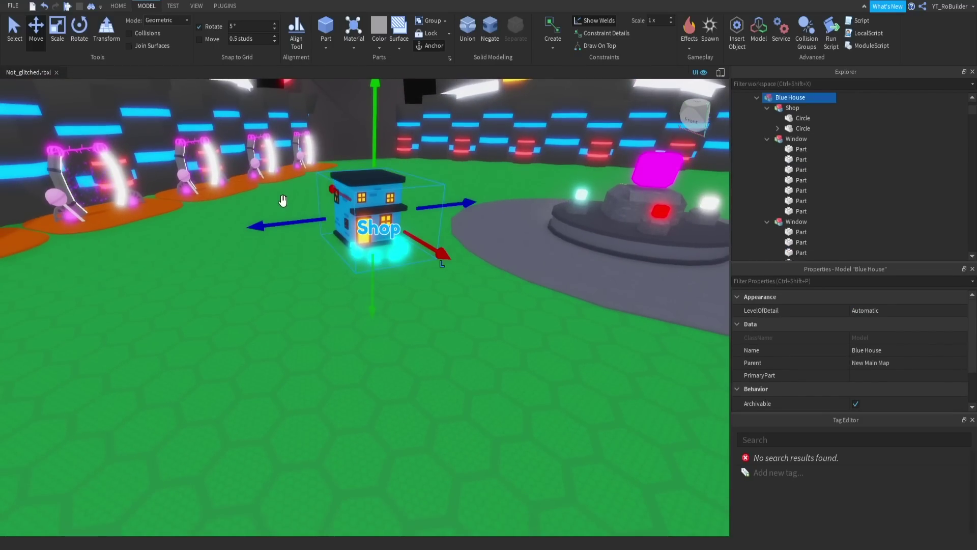
{"action": "left_click", "coordinate": [55, 29]}
{"action": "right_click_drag", "start_coordinate": [380, 153], "coordinate": [432, 168]}
{"action": "scroll", "coordinate": [381, 131], "scroll_direction": "up", "scroll_amount": 5}
{"action": "scroll", "coordinate": [432, 168], "scroll_direction": "down", "scroll_amount": 5}
{"action": "scroll", "coordinate": [432, 168], "scroll_direction": "down", "scroll_amount": 6}
{"action": "scroll", "coordinate": [312, 302], "scroll_direction": "up", "scroll_amount": 6}
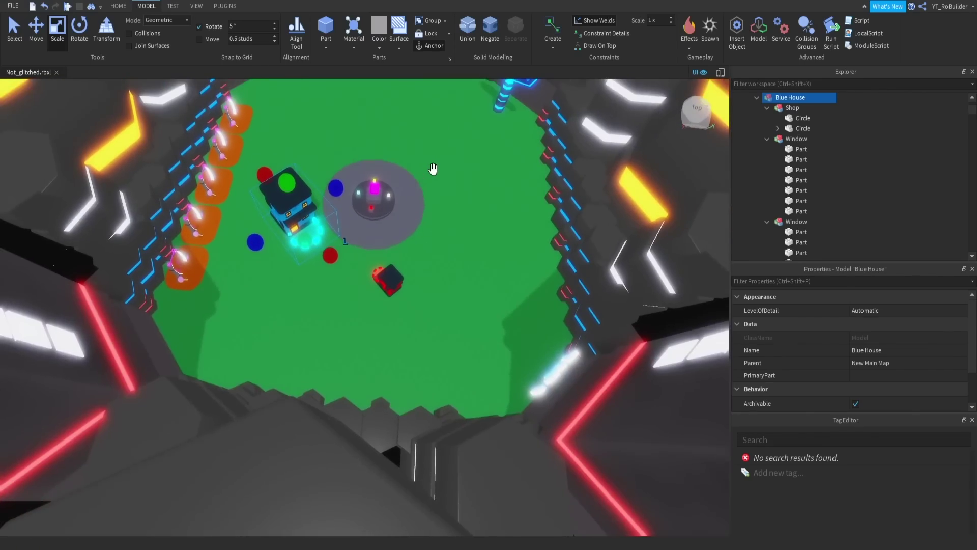
Move the enlarged blue shop onto the open ground behind the central platform, between the portal row and the EGGS! sign.
{"action": "left_click_drag", "start_coordinate": [289, 298], "coordinate": [339, 242]}
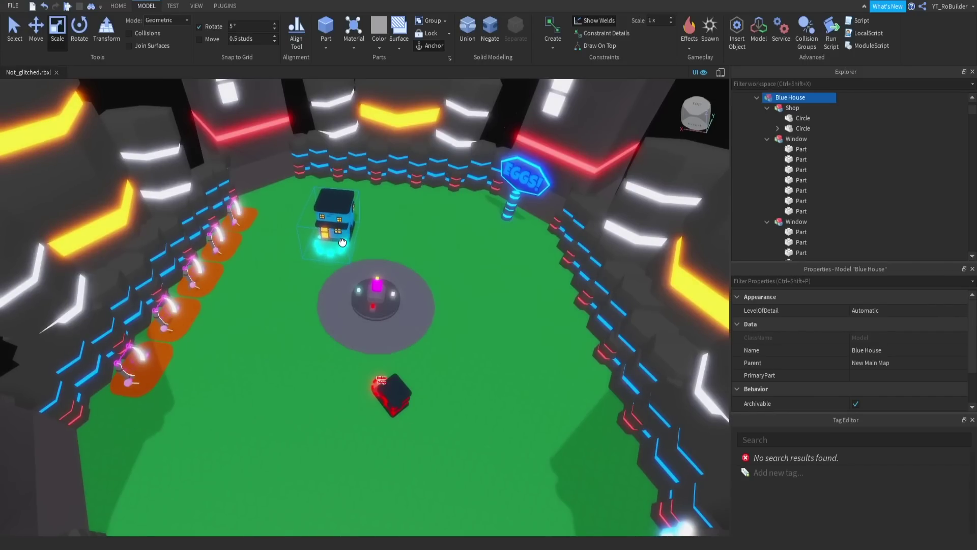
{"action": "left_click", "coordinate": [530, 186]}
{"action": "right_click_drag", "start_coordinate": [530, 186], "coordinate": [530, 185]}
{"action": "left_click_drag", "start_coordinate": [458, 214], "coordinate": [437, 168]}
{"action": "right_click_drag", "start_coordinate": [451, 180], "coordinate": [385, 351]}
{"action": "left_click", "coordinate": [456, 224]}
{"action": "left_click_drag", "start_coordinate": [368, 345], "coordinate": [370, 207]}
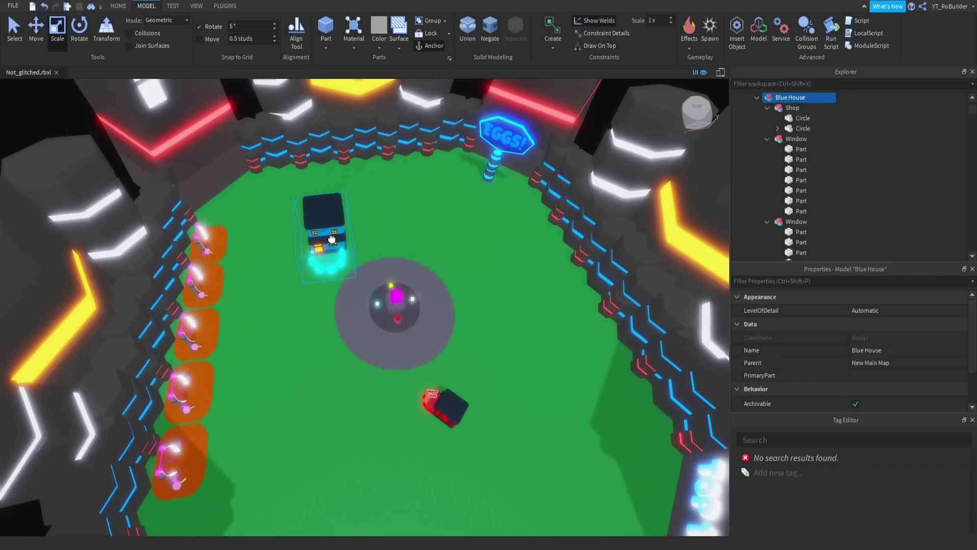
Duplicate the Blue House model and move the copy beside the original at the edge of the central platform.
{"action": "left_click", "coordinate": [448, 410]}
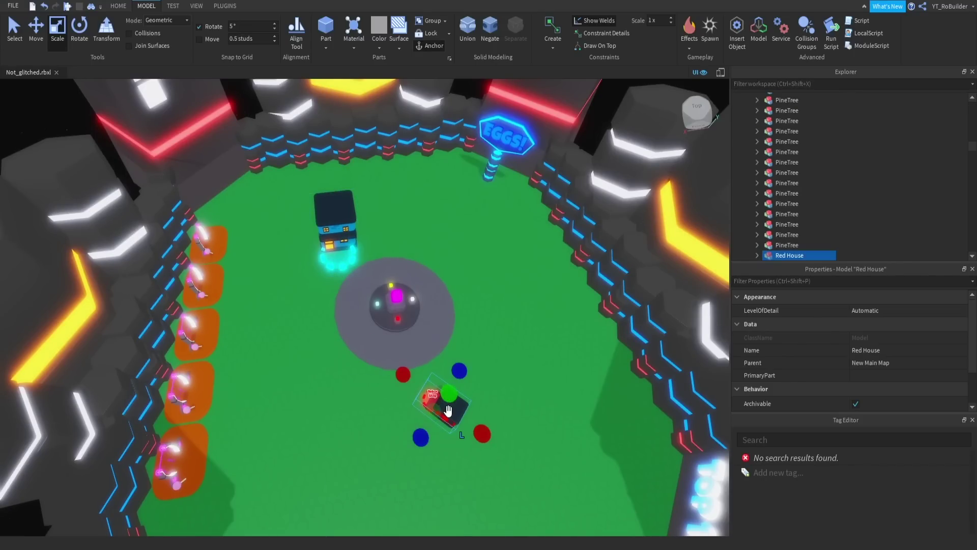
{"action": "scroll", "coordinate": [446, 396], "scroll_direction": "up", "scroll_amount": 5}
{"action": "right_click_drag", "start_coordinate": [446, 396], "coordinate": [447, 401]}
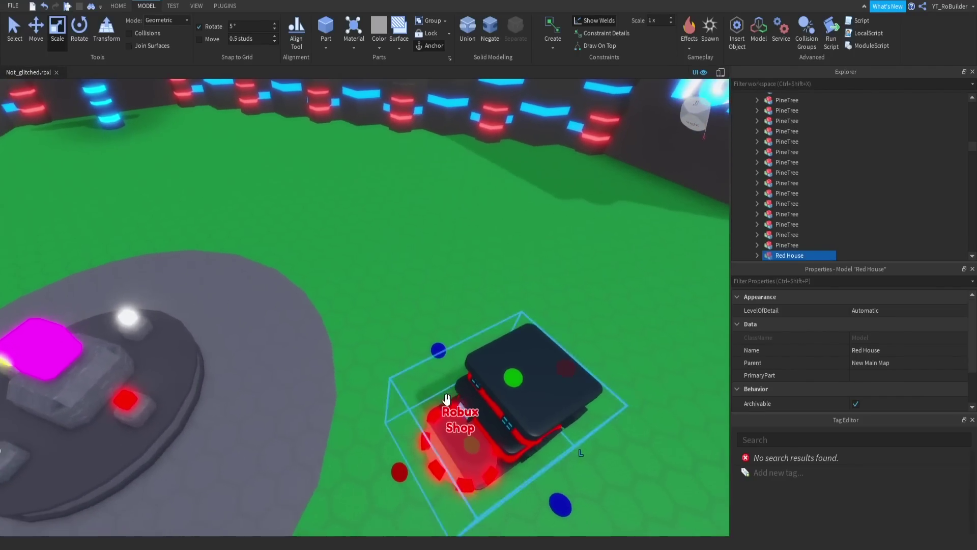
{"action": "scroll", "coordinate": [447, 399], "scroll_direction": "down", "scroll_amount": 10}
{"action": "left_click", "coordinate": [379, 214]}
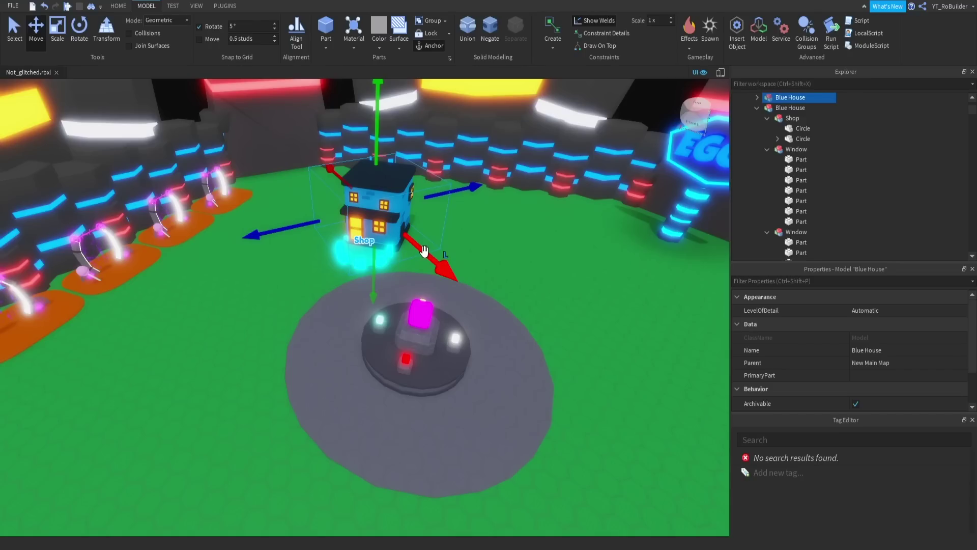
{"action": "left_click_drag", "start_coordinate": [442, 240], "coordinate": [559, 246]}
{"action": "right_click_drag", "start_coordinate": [504, 246], "coordinate": [510, 249]}
Recolour the glowing entrance circle in front of the duplicated shop to Persimmon.
{"action": "key", "text": "f"}
{"action": "left_click", "coordinate": [805, 118]}
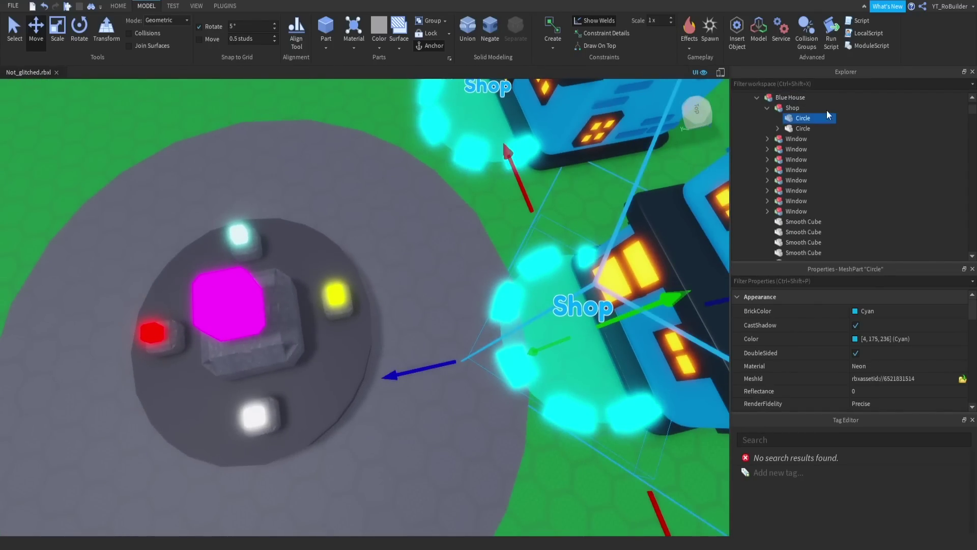
{"action": "left_click", "coordinate": [380, 49]}
{"action": "left_click", "coordinate": [520, 143]}
Select the duplicated shop's main wall block and set its BrickColor to Persimmon.
{"action": "right_click_drag", "start_coordinate": [249, 307], "coordinate": [249, 307]}
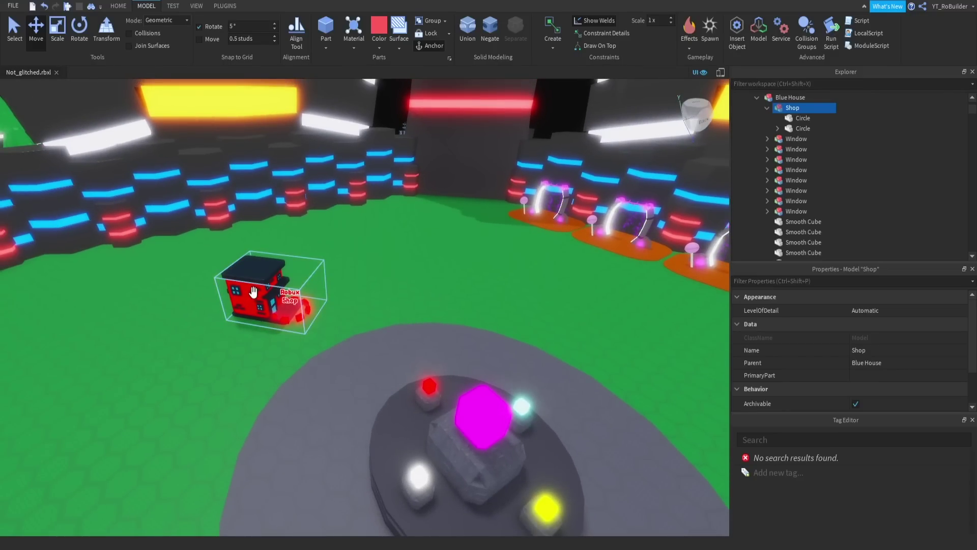
{"action": "left_click", "coordinate": [245, 299]}
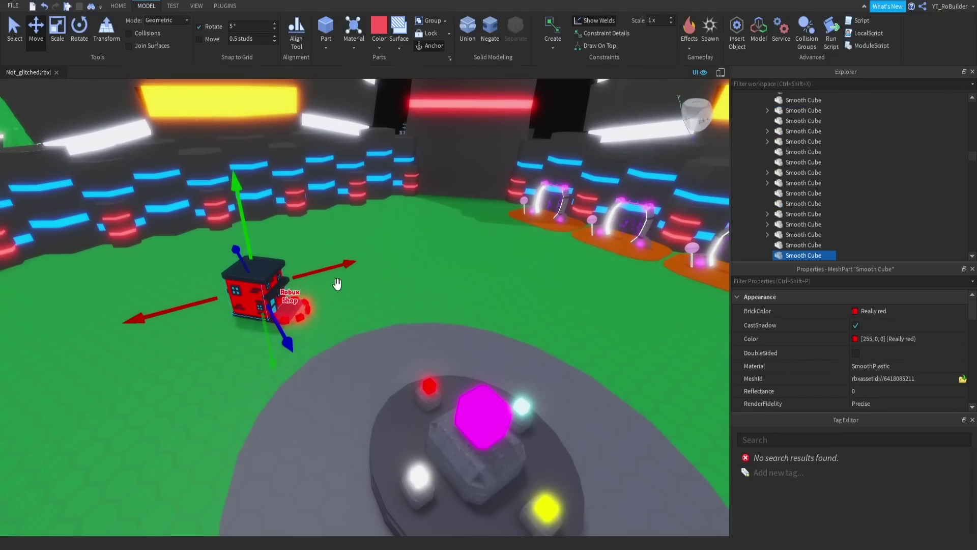
{"action": "key", "text": "ctrl+z"}
{"action": "key", "text": "f"}
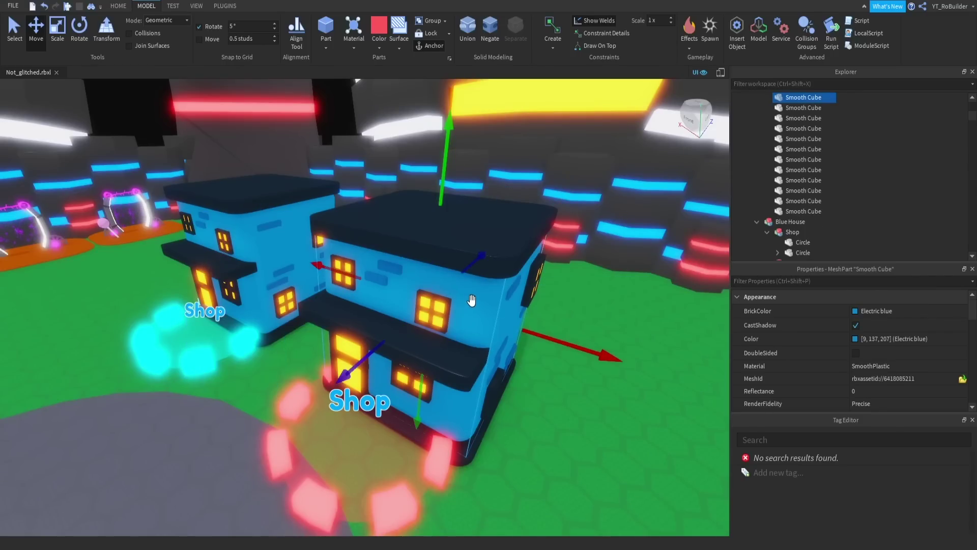
{"action": "right_click_drag", "start_coordinate": [472, 301], "coordinate": [453, 308]}
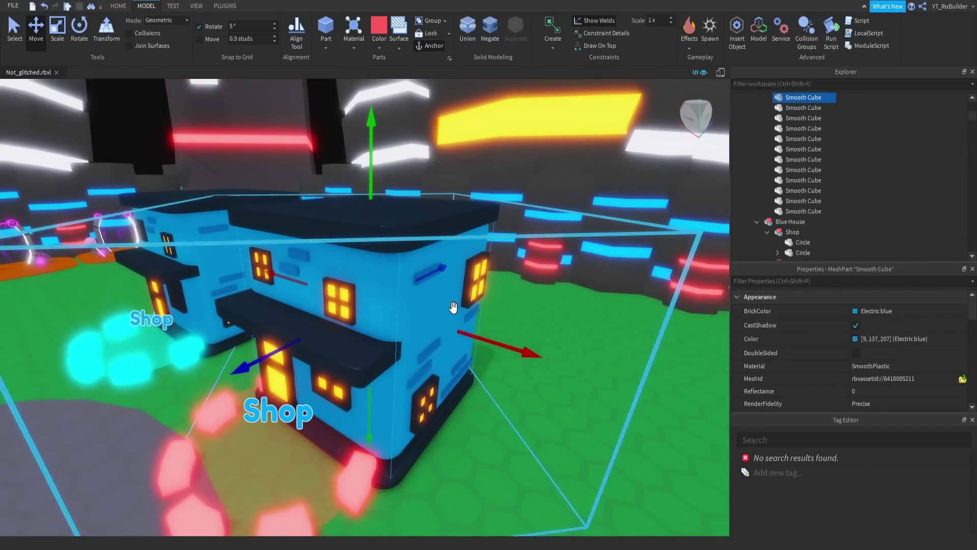
{"action": "left_click", "coordinate": [856, 312]}
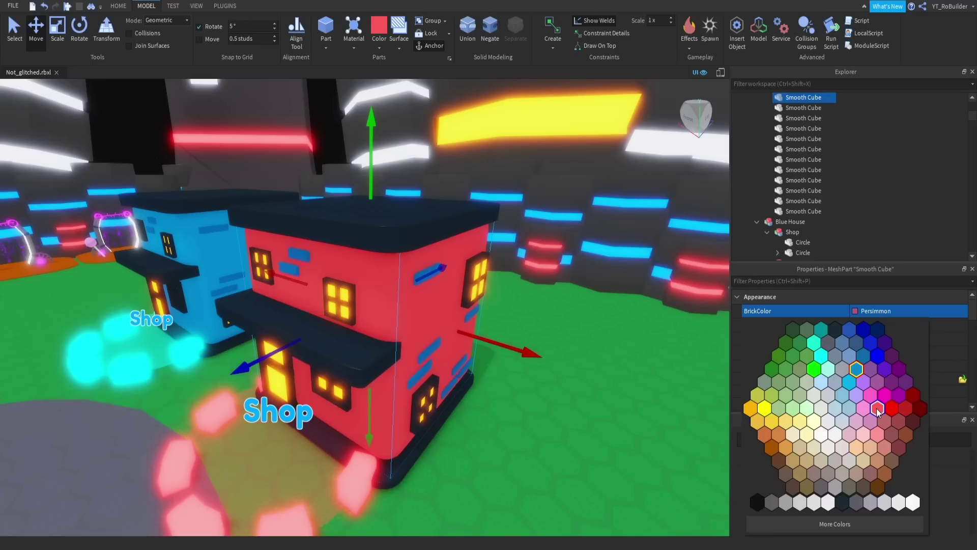
Select all the blue brick accents on the duplicated shop's walls and recolour them a darker red than the walls.
{"action": "left_click", "coordinate": [300, 256]}
{"action": "left_click", "coordinate": [428, 279], "text": "ctrl"}
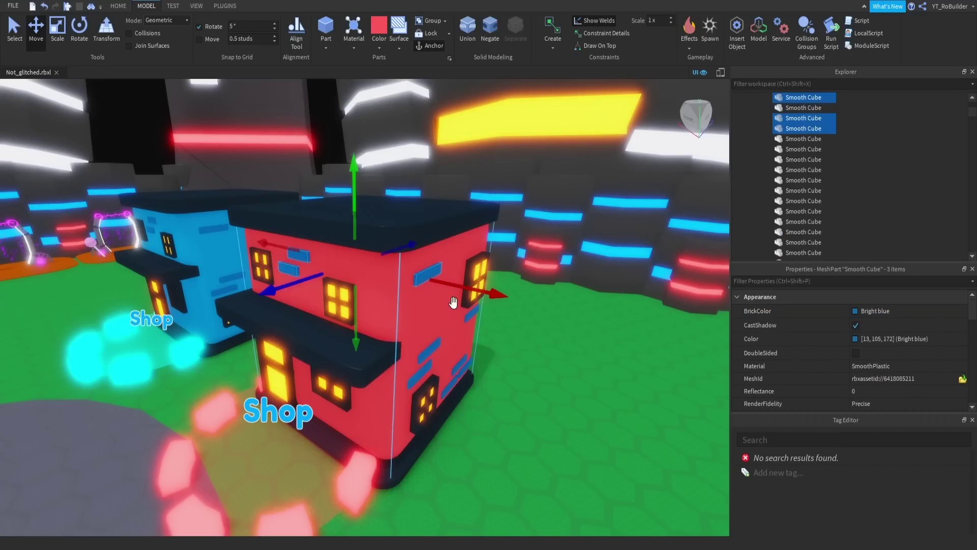
{"action": "left_click", "coordinate": [455, 376], "text": "ctrl"}
{"action": "right_click_drag", "start_coordinate": [455, 377], "coordinate": [355, 351]}
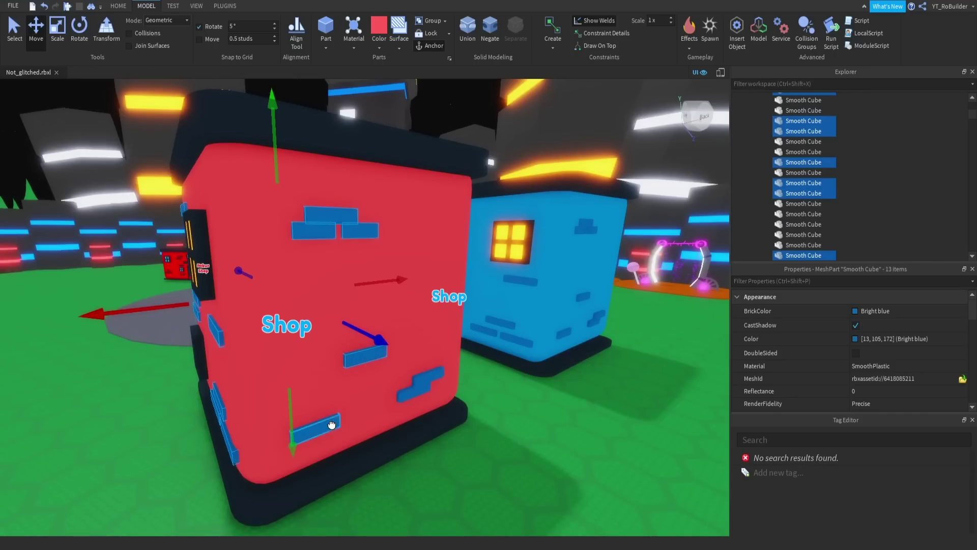
{"action": "key", "text": "w"}
{"action": "right_click_drag", "start_coordinate": [426, 376], "coordinate": [374, 363]}
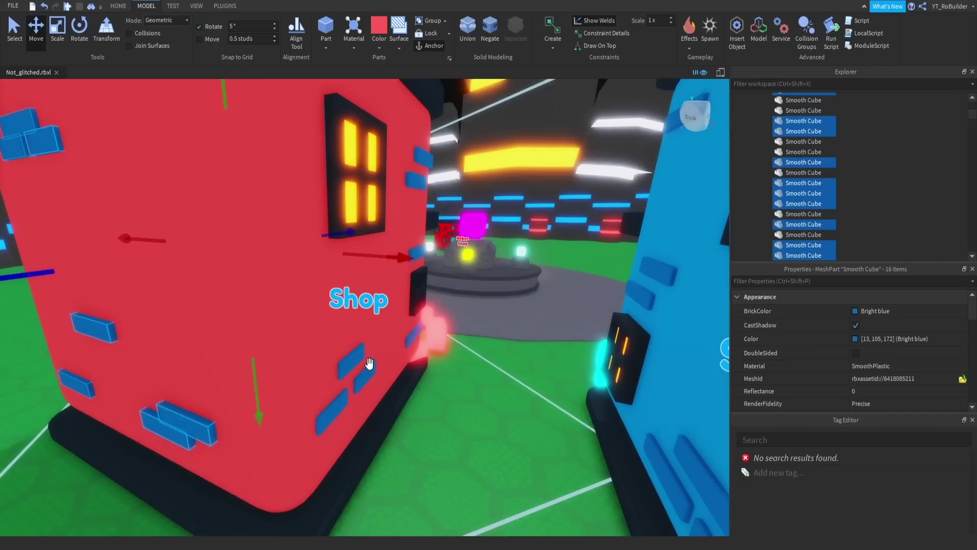
{"action": "left_click", "coordinate": [343, 396], "text": "ctrl"}
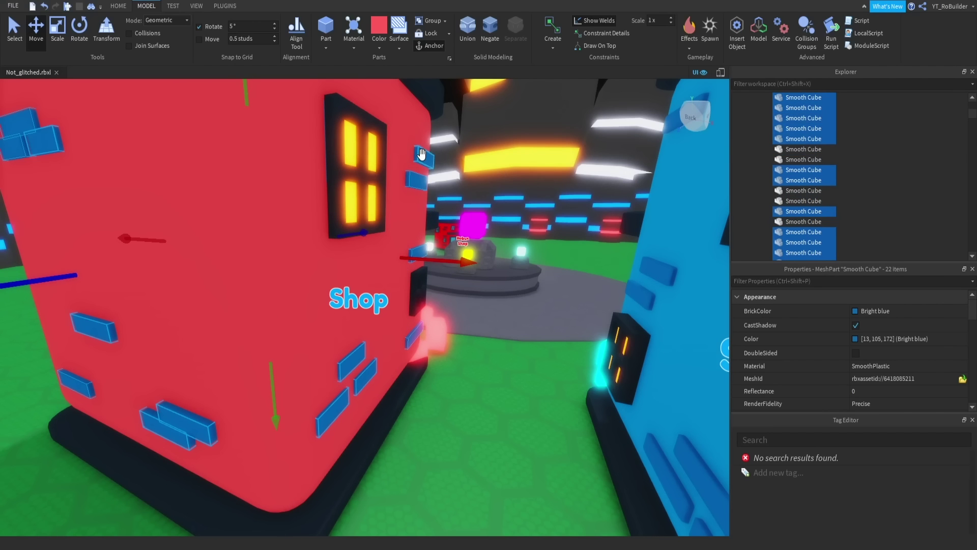
{"action": "key", "text": "f"}
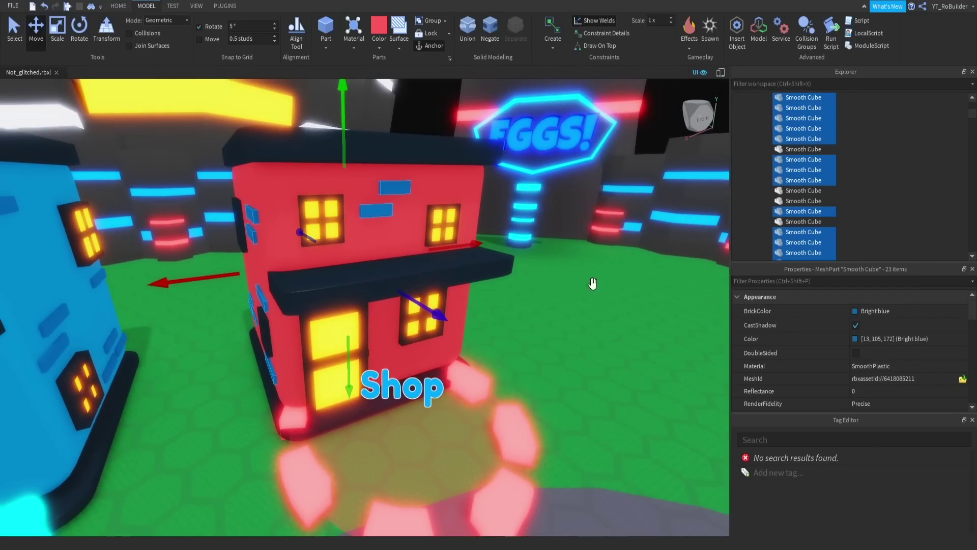
{"action": "left_click", "coordinate": [858, 312]}
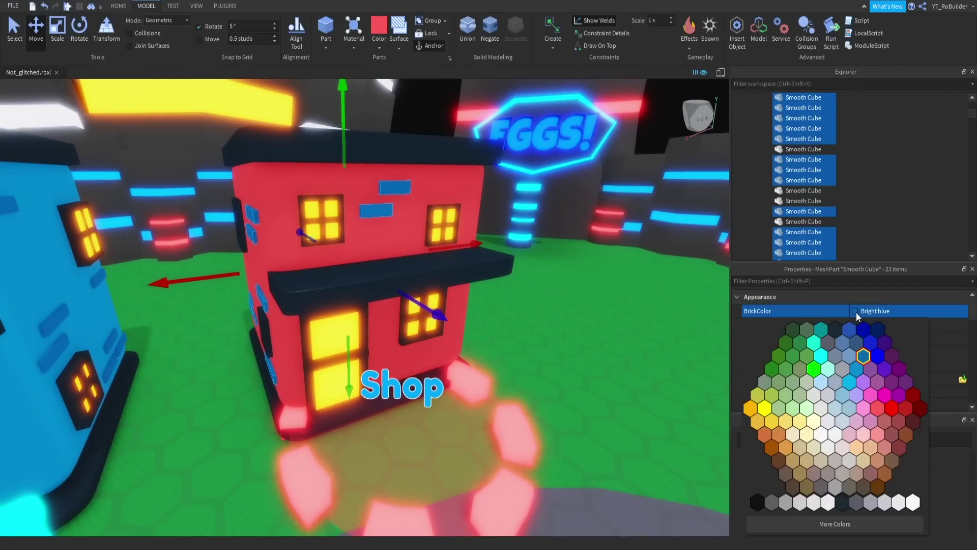
{"action": "left_click", "coordinate": [877, 410]}
{"action": "left_click", "coordinate": [856, 339]}
{"action": "left_click_drag", "start_coordinate": [610, 198], "coordinate": [607, 201]}
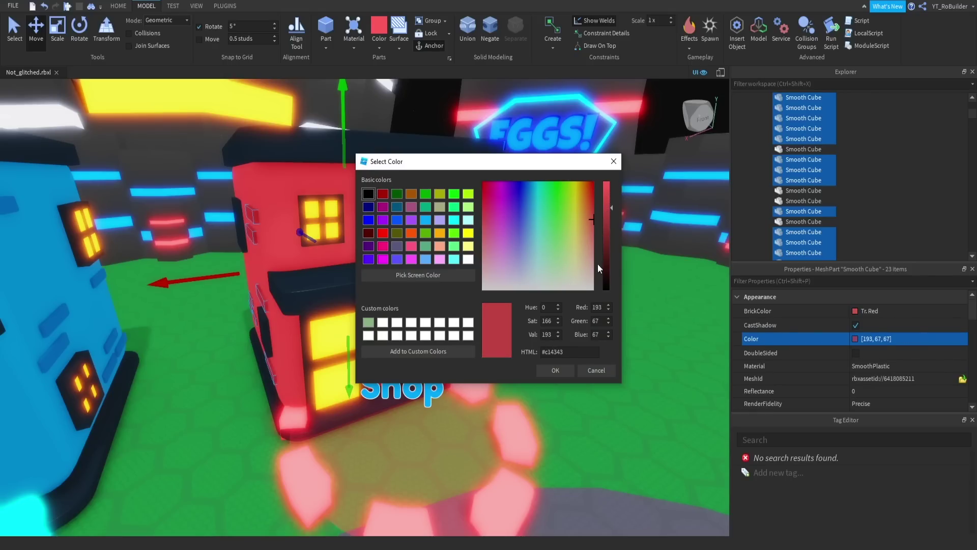
{"action": "left_click_drag", "start_coordinate": [609, 221], "coordinate": [607, 218]}
{"action": "left_click", "coordinate": [567, 368]}
Delete the Shop label's Frame from the entrance circle of the duplicated red shop.
{"action": "scroll", "coordinate": [563, 332], "scroll_direction": "down", "scroll_amount": 5}
{"action": "right_click_drag", "start_coordinate": [563, 331], "coordinate": [448, 197]}
{"action": "scroll", "coordinate": [467, 285], "scroll_direction": "up", "scroll_amount": 3}
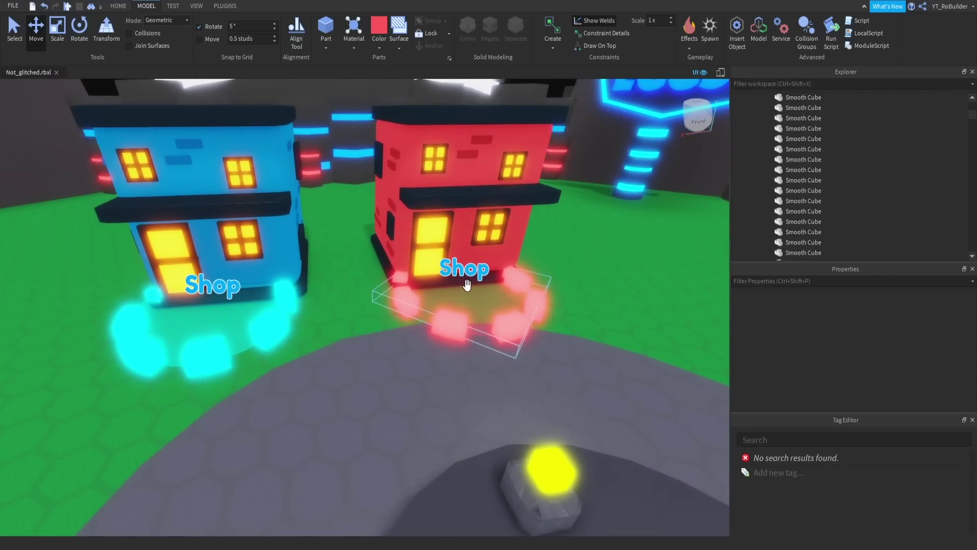
{"action": "left_click", "coordinate": [467, 284]}
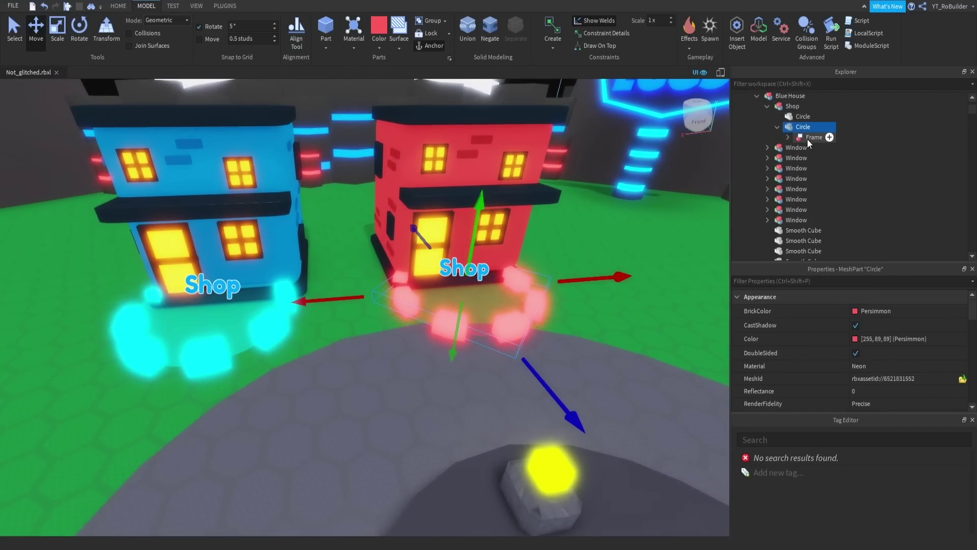
{"action": "left_click", "coordinate": [807, 138]}
{"action": "key", "text": "Delete"}
Copy the Robux Shop label's Frame from the entrance circle of the old Red House.
{"action": "right_click_drag", "start_coordinate": [545, 258], "coordinate": [514, 279]}
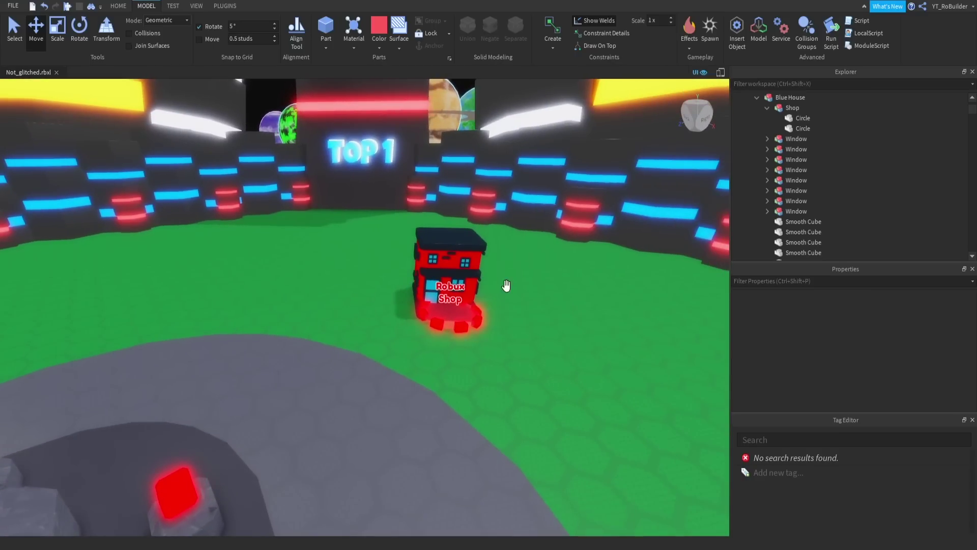
{"action": "left_click", "coordinate": [449, 313]}
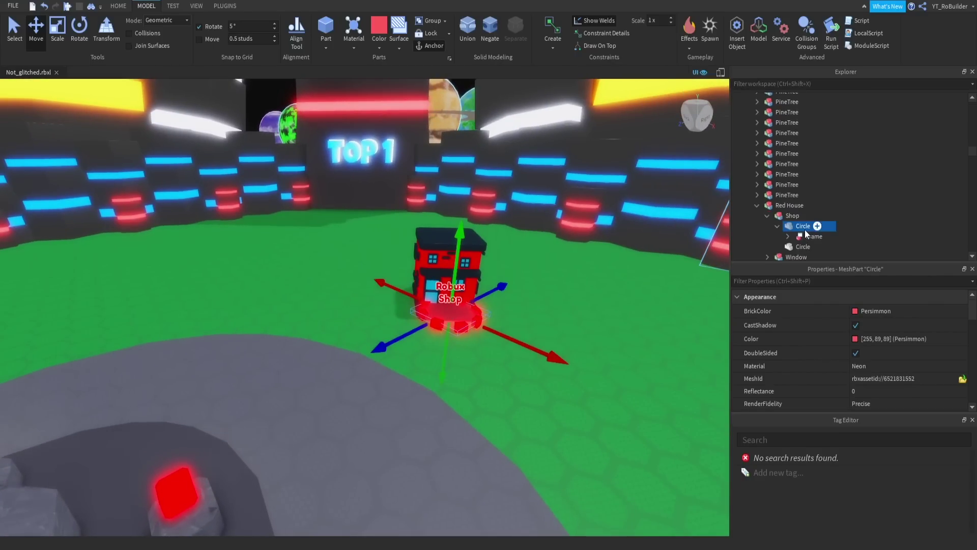
{"action": "left_click", "coordinate": [809, 207]}
{"action": "right_click", "coordinate": [811, 207]}
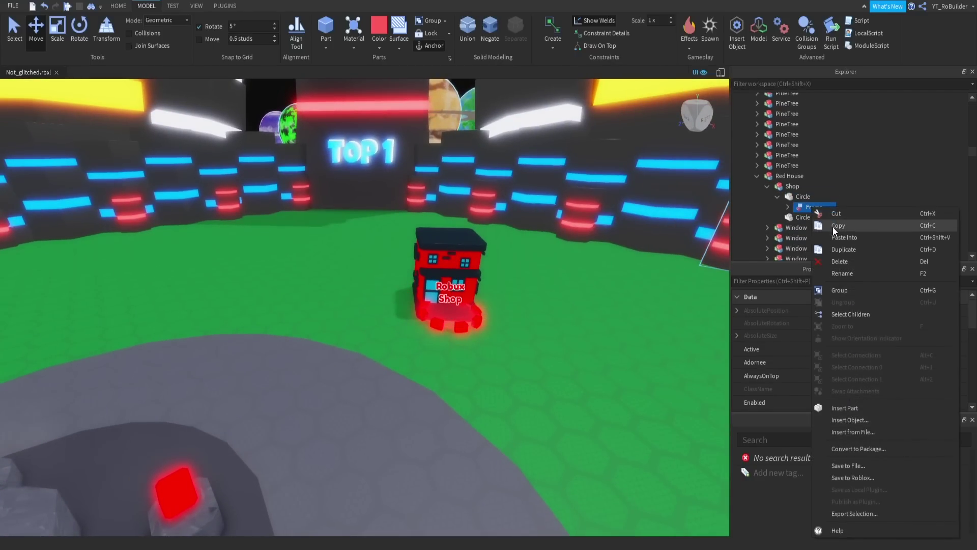
{"action": "left_click", "coordinate": [833, 227]}
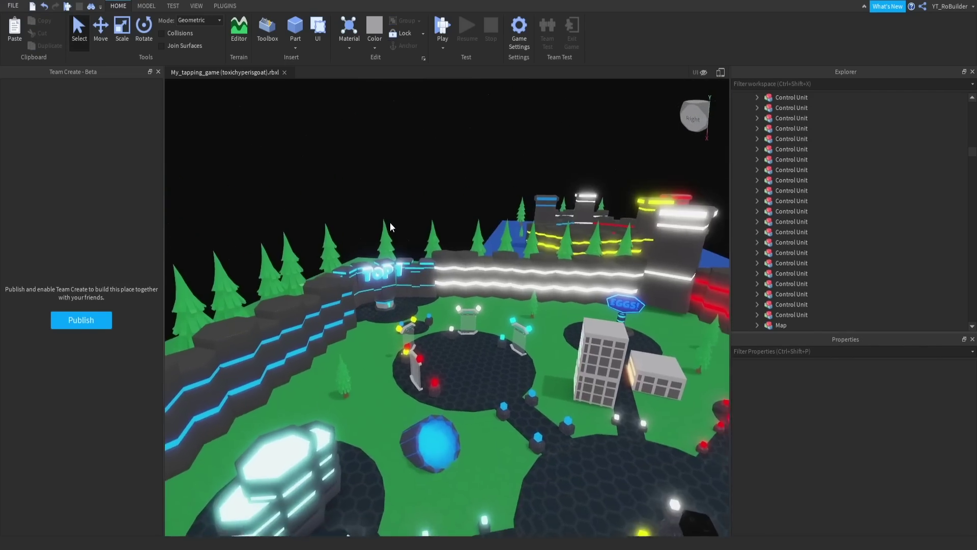
Look over the My_tapping_game map, examining its paths, crystal props and surrounding structures.
{"action": "right_click_drag", "start_coordinate": [395, 228], "coordinate": [498, 294]}
{"action": "scroll", "coordinate": [426, 282], "scroll_direction": "down", "scroll_amount": 10}
{"action": "scroll", "coordinate": [427, 281], "scroll_direction": "up", "scroll_amount": 5}
{"action": "scroll", "coordinate": [425, 278], "scroll_direction": "up", "scroll_amount": 5}
{"action": "key", "text": "d"}
{"action": "left_click", "coordinate": [493, 302]}
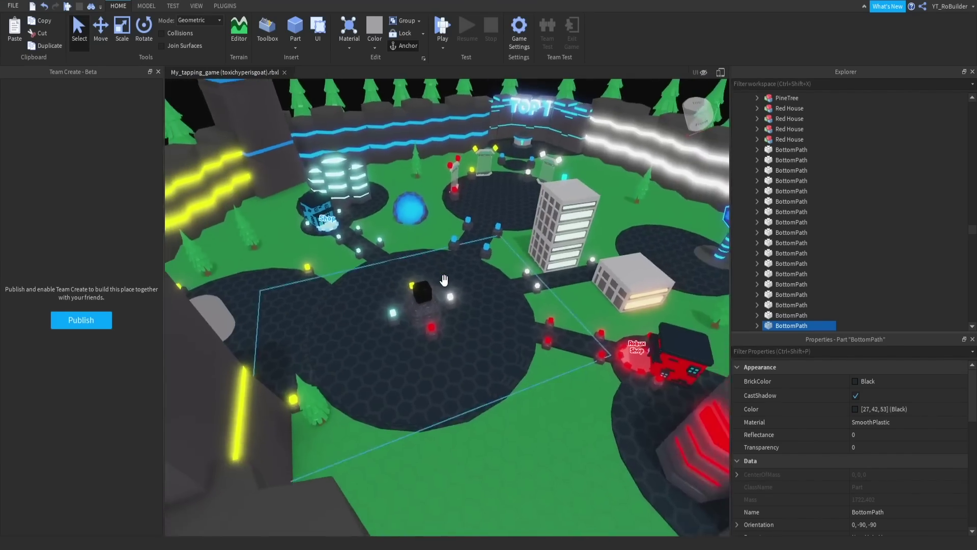
{"action": "scroll", "coordinate": [443, 279], "scroll_direction": "down", "scroll_amount": 5}
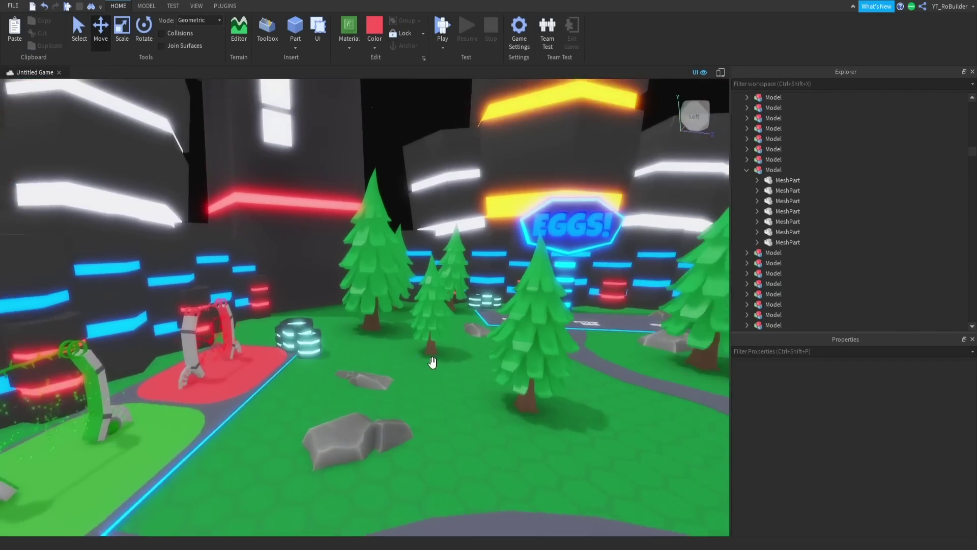
Examine the egg area with its labelled egg spots and the two shops around the central platform in Untitled Game.
{"action": "right_click_drag", "start_coordinate": [432, 362], "coordinate": [395, 333]}
{"action": "scroll", "coordinate": [317, 414], "scroll_direction": "up", "scroll_amount": 5}
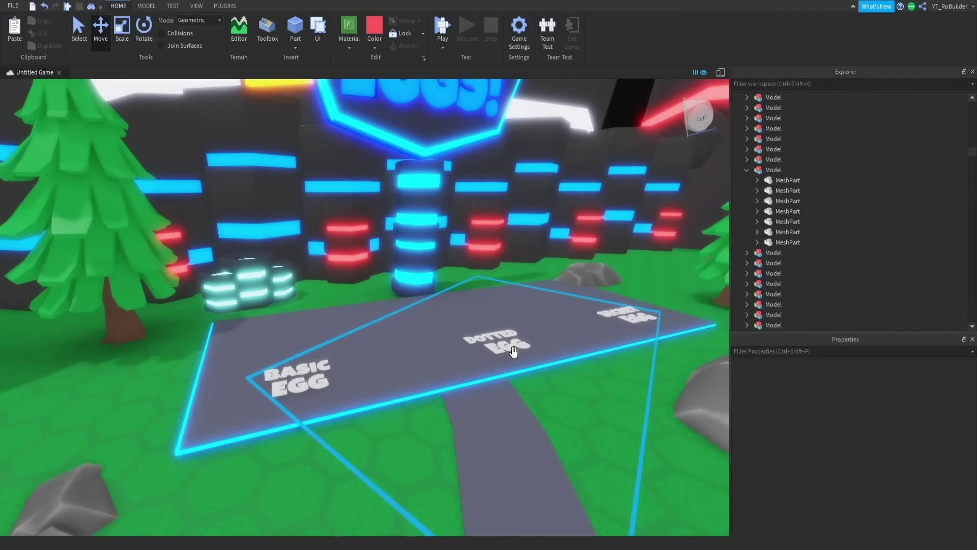
{"action": "scroll", "coordinate": [630, 318], "scroll_direction": "up", "scroll_amount": 5}
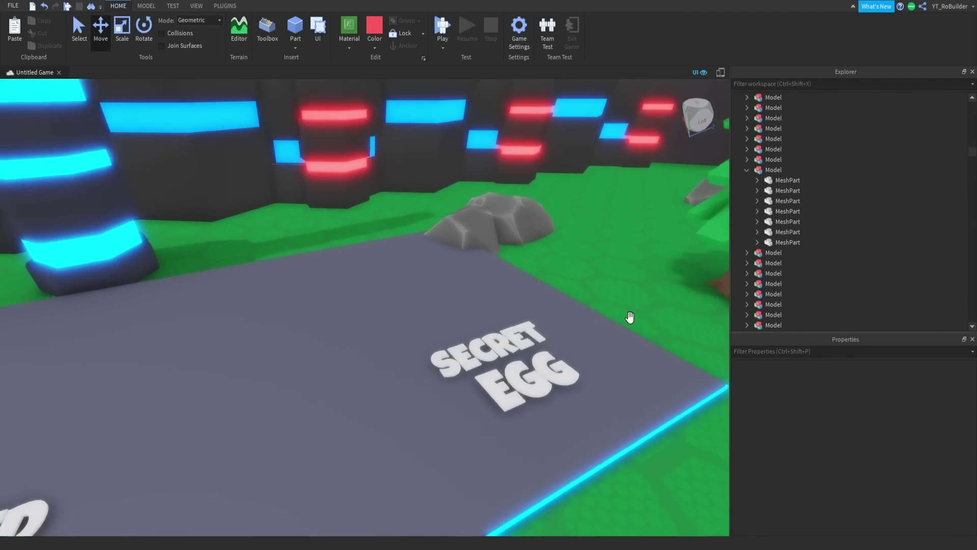
{"action": "scroll", "coordinate": [630, 319], "scroll_direction": "down", "scroll_amount": 8}
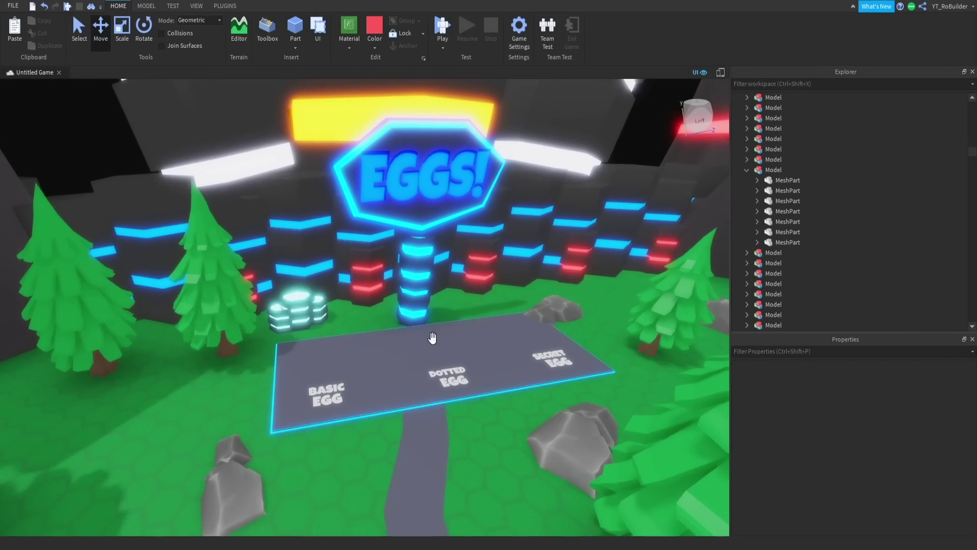
{"action": "scroll", "coordinate": [432, 337], "scroll_direction": "down", "scroll_amount": 5}
{"action": "right_click_drag", "start_coordinate": [432, 337], "coordinate": [456, 406]}
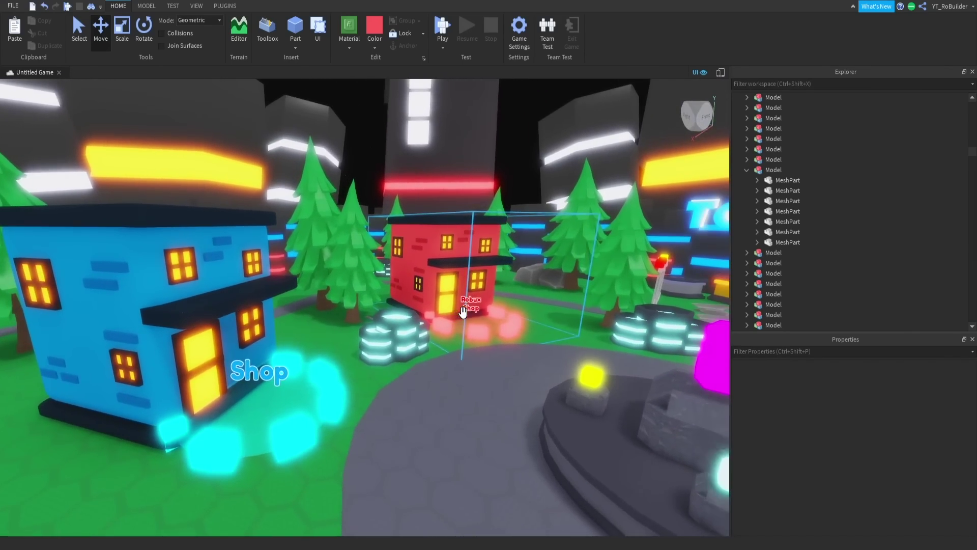
{"action": "scroll", "coordinate": [313, 388], "scroll_direction": "down", "scroll_amount": 2}
{"action": "scroll", "coordinate": [253, 323], "scroll_direction": "down", "scroll_amount": 3}
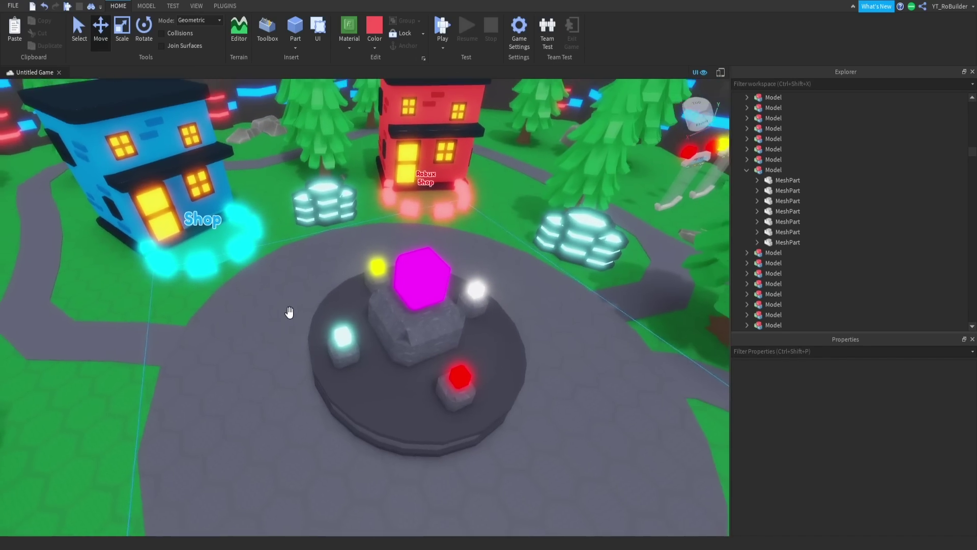
Examine the TOP 1 podium with its leaderboards and the coloured portal row in the finished map.
{"action": "scroll", "coordinate": [289, 312], "scroll_direction": "up", "scroll_amount": 5}
{"action": "scroll", "coordinate": [290, 312], "scroll_direction": "up", "scroll_amount": 10}
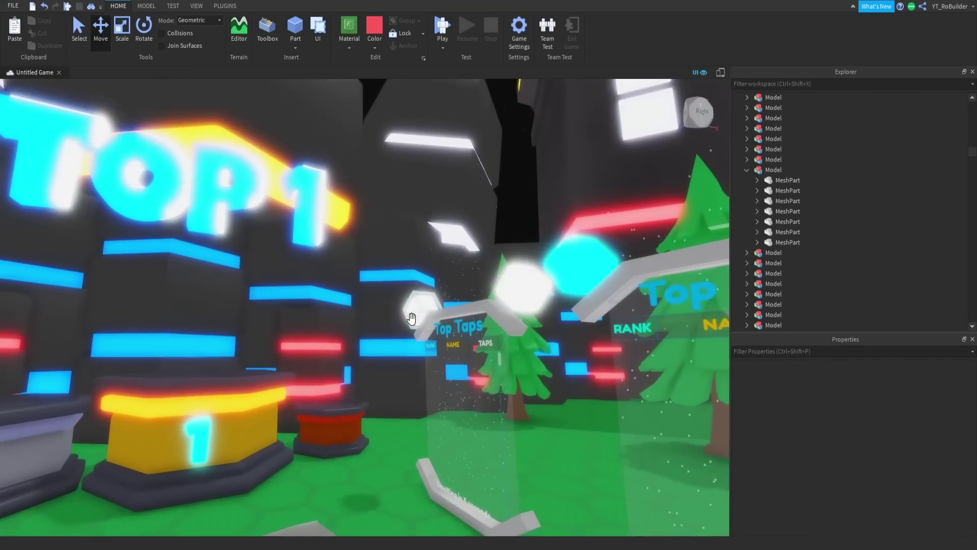
{"action": "scroll", "coordinate": [412, 318], "scroll_direction": "down", "scroll_amount": 5}
{"action": "right_click_drag", "start_coordinate": [404, 321], "coordinate": [350, 320]}
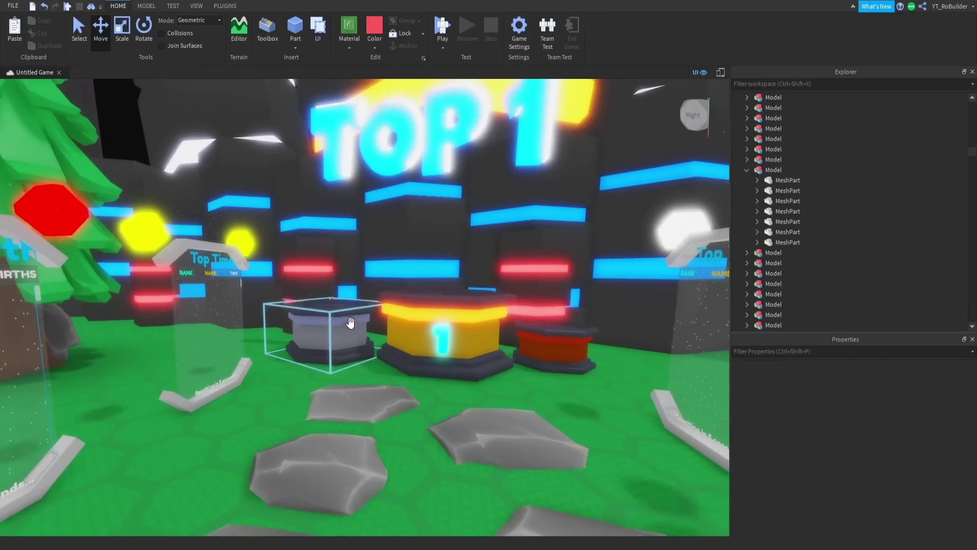
{"action": "scroll", "coordinate": [422, 233], "scroll_direction": "down", "scroll_amount": 3}
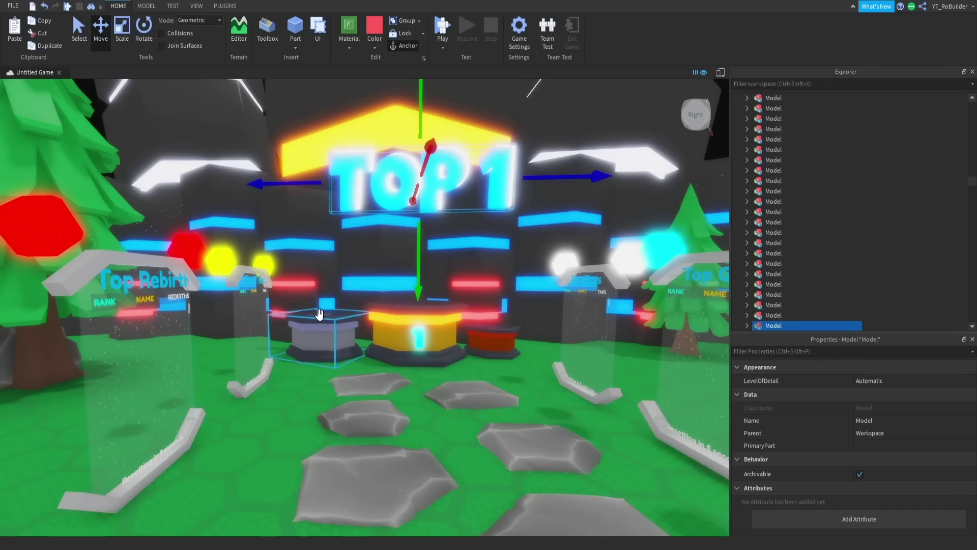
{"action": "right_click_drag", "start_coordinate": [513, 274], "coordinate": [441, 316]}
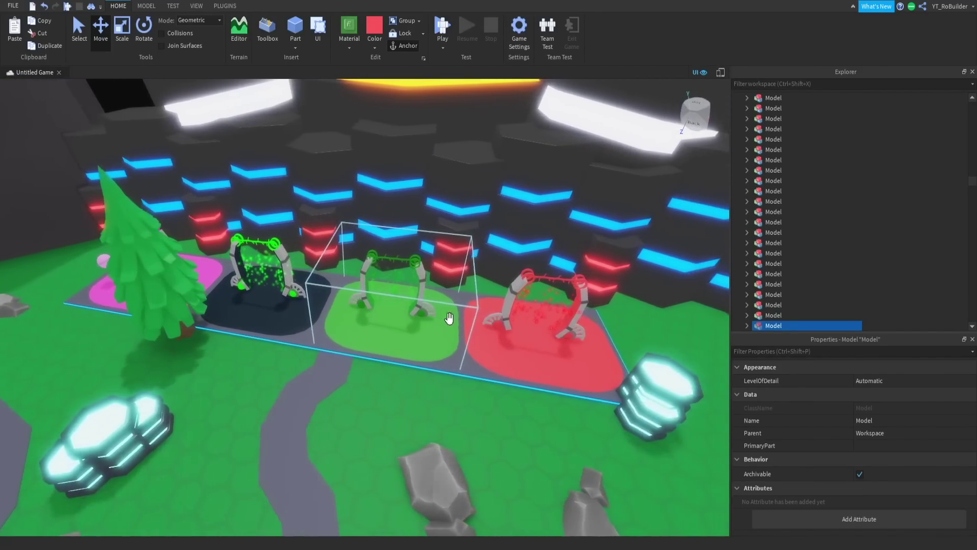
{"action": "key", "text": "a"}
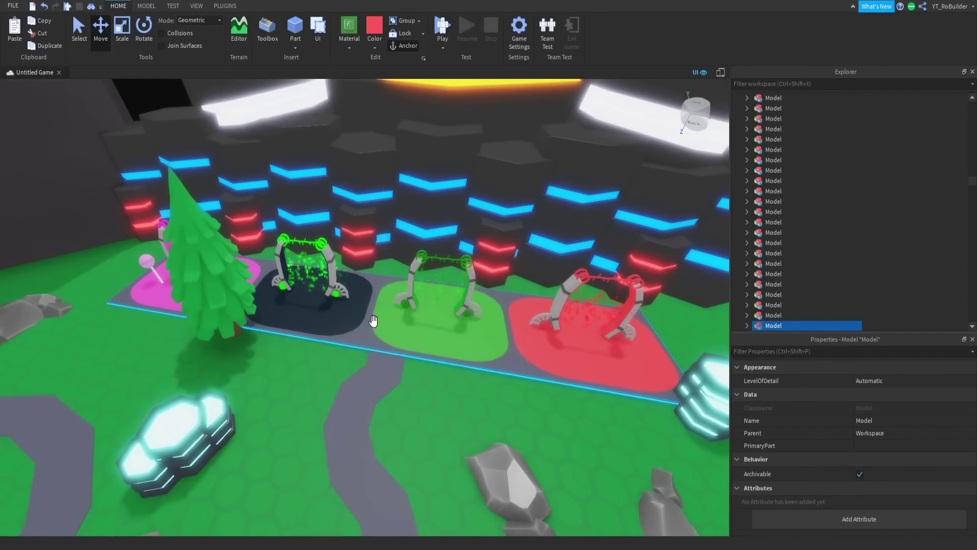
{"action": "key", "text": "f"}
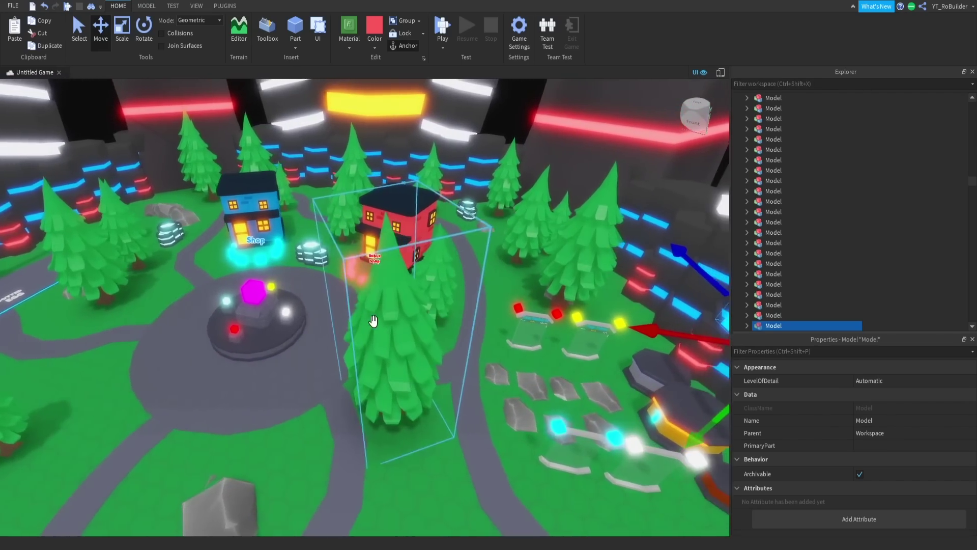
{"action": "key", "text": "s"}
{"action": "right_click_drag", "start_coordinate": [373, 321], "coordinate": [374, 320]}
{"action": "key", "text": "s"}
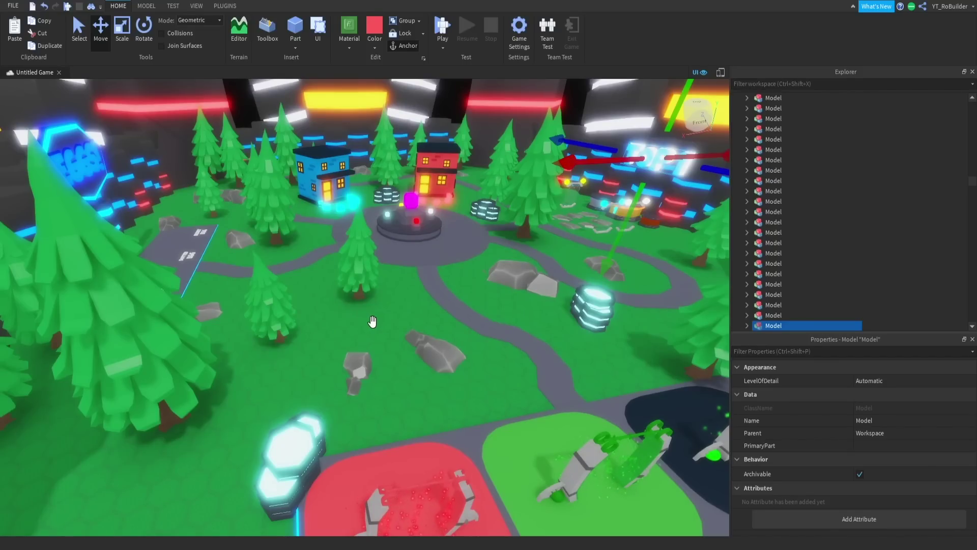